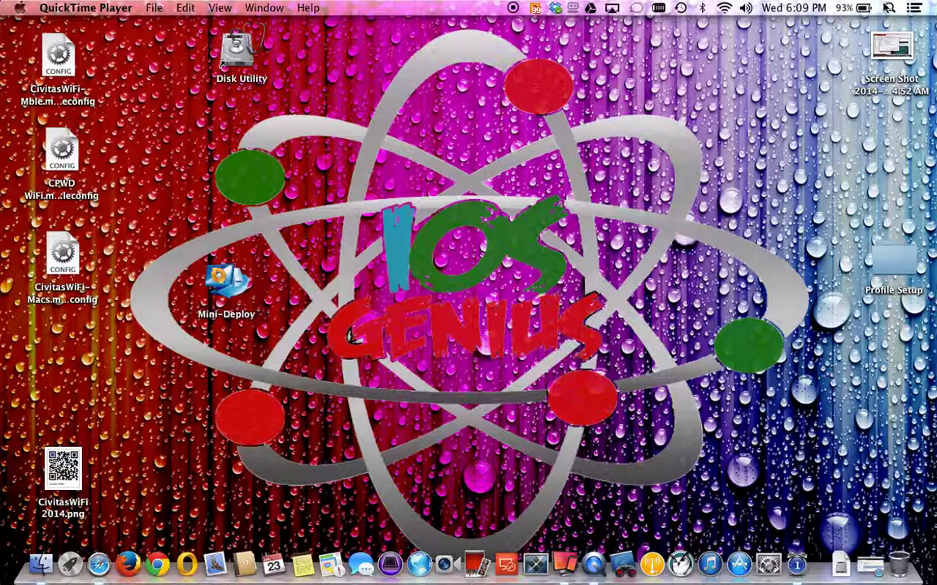
# Switch to the webmail in Safari and load youtube.com in a new tab.
pyautogui.click(890, 8)
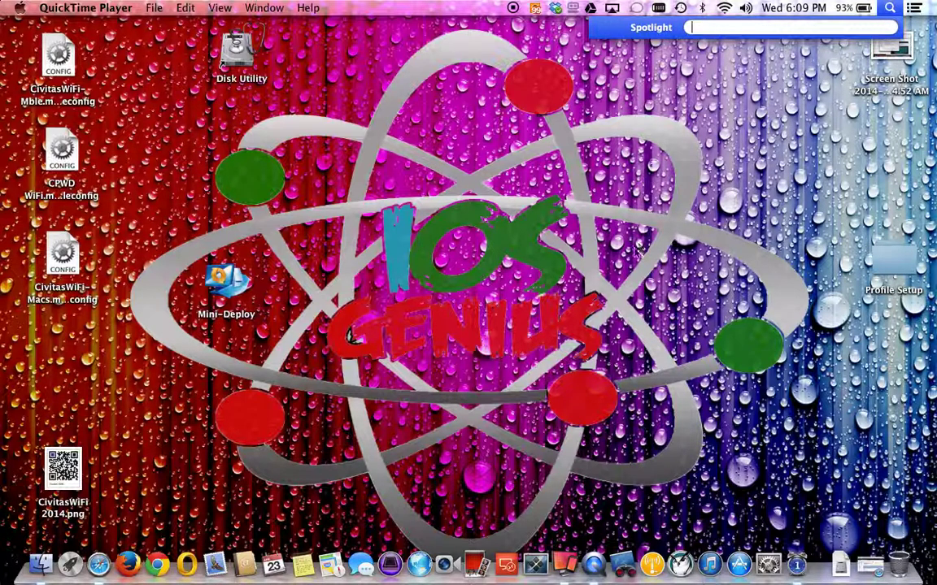
pyautogui.click(447, 372)
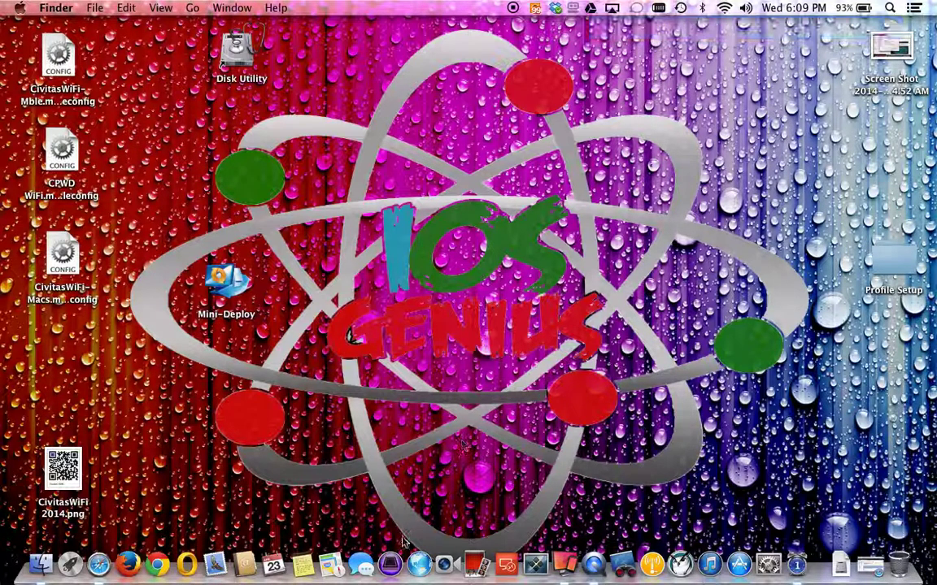
pyautogui.click(99, 564)
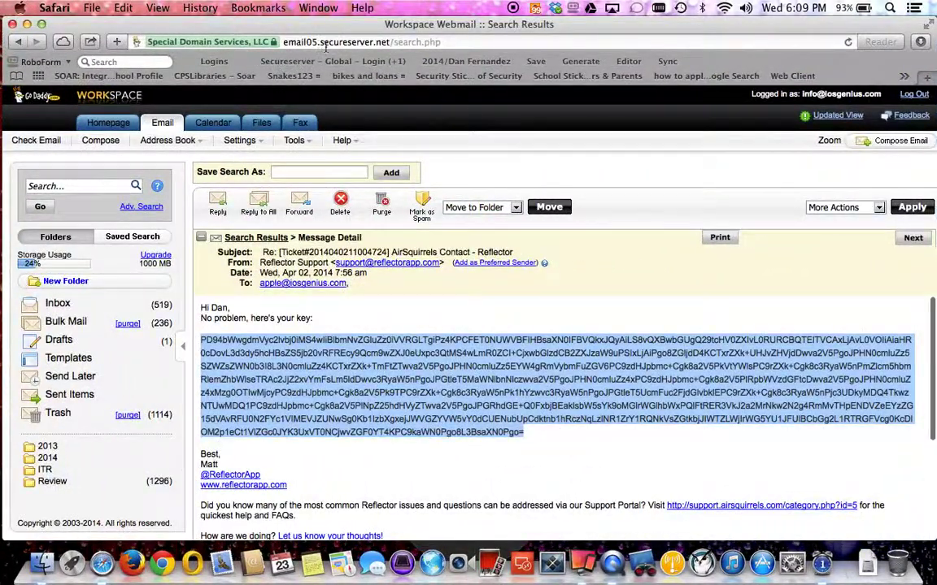
pyautogui.click(281, 41)
pyautogui.press('BackSpace')
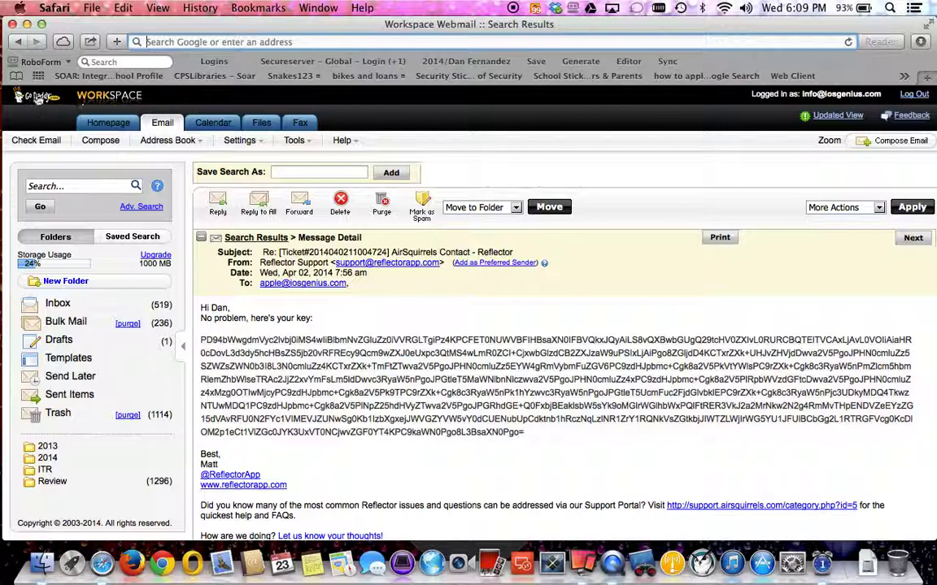
pyautogui.click(33, 93)
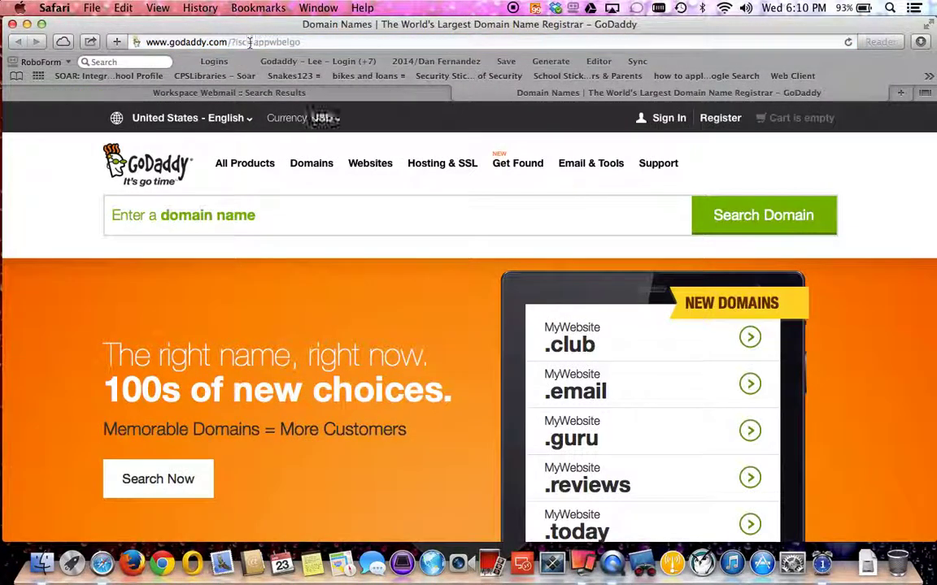
pyautogui.click(250, 41)
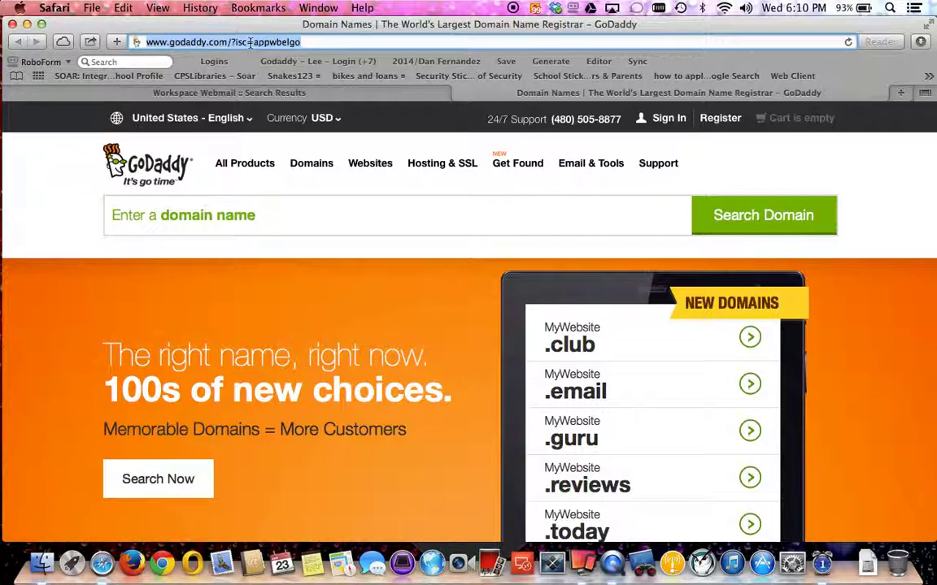
pyautogui.write('youtube')
pyautogui.press('Return')
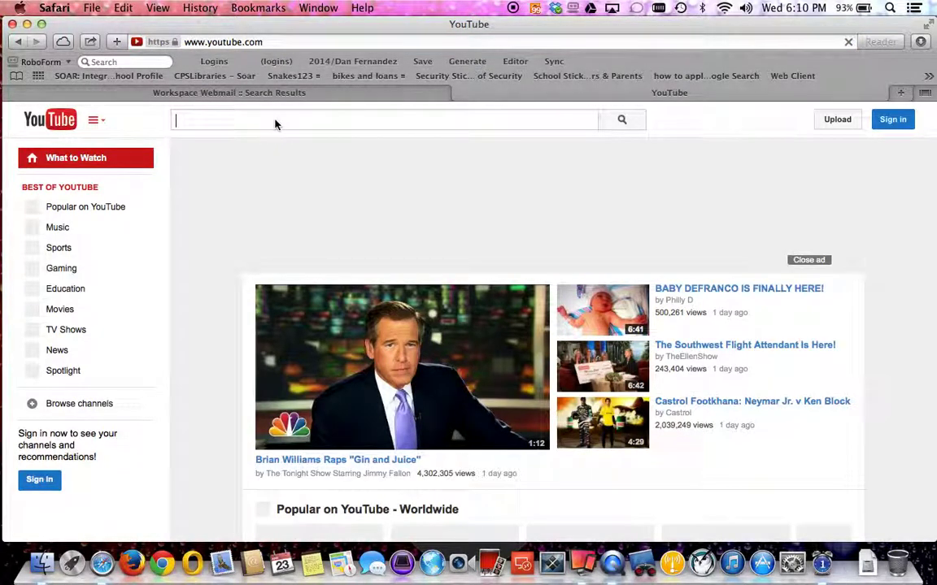
# Search YouTube for 'apple iosgenius' and open the iOS Genius channel.
pyautogui.write('apple ios')
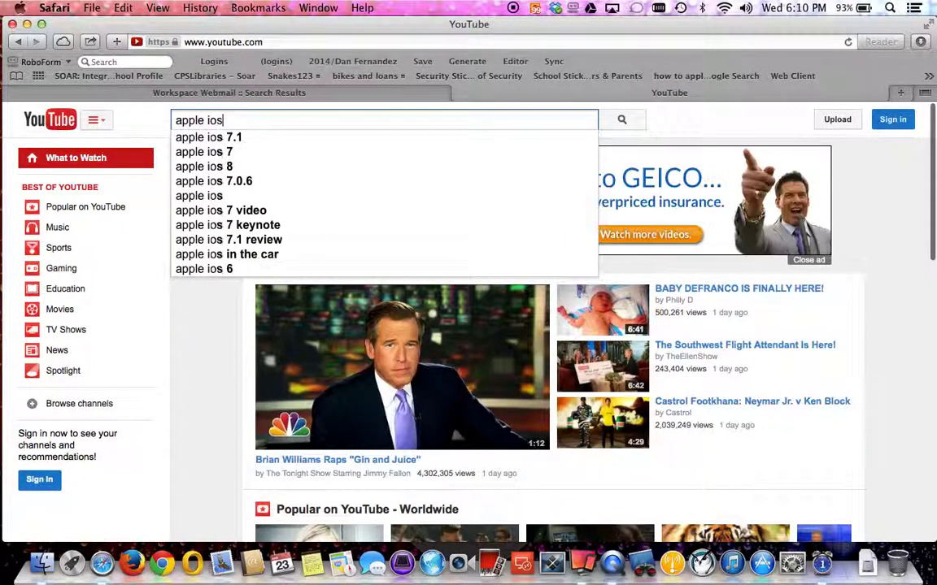
pyautogui.write('geniu')
pyautogui.press('BackSpace')
pyautogui.press('BackSpace')
pyautogui.write('ius')
pyautogui.press('Return')
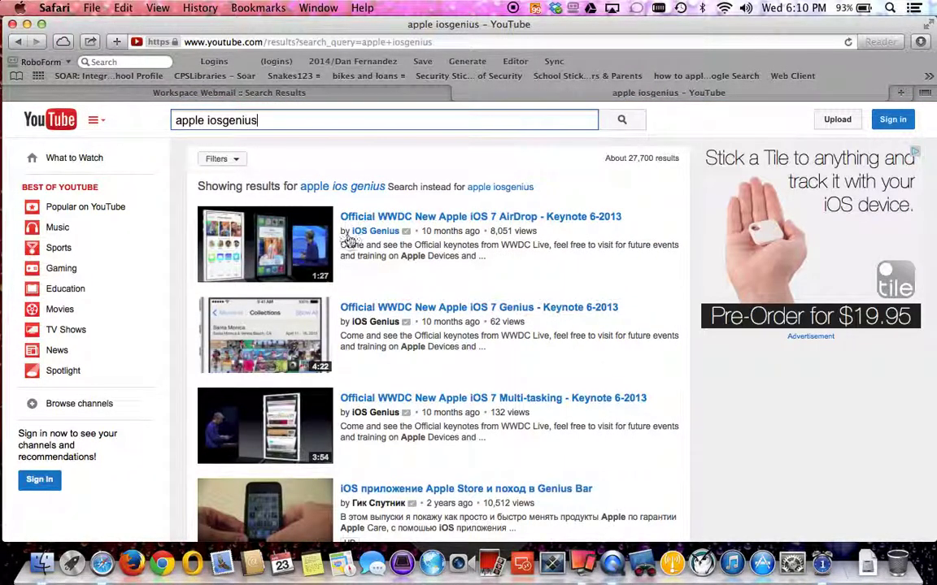
pyautogui.click(377, 233)
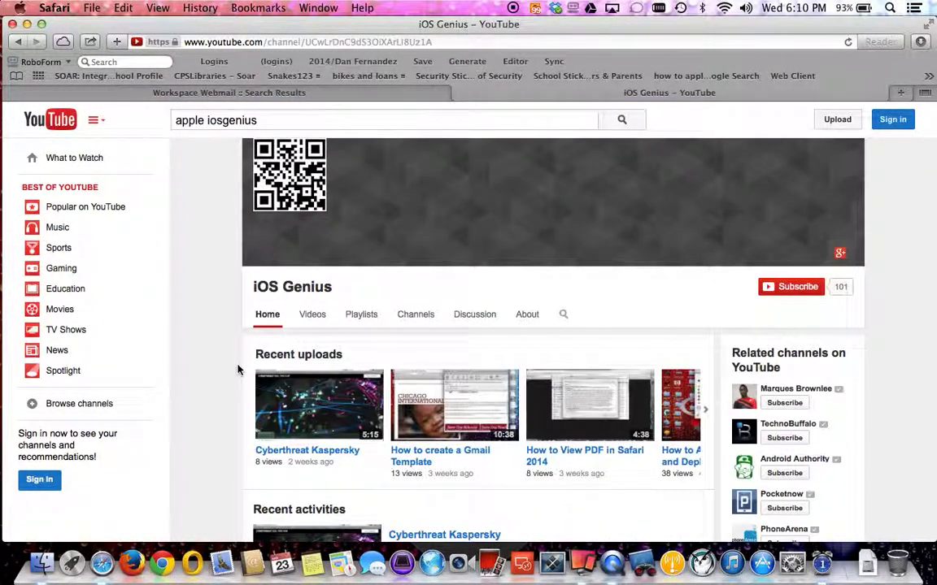
# Browse the channel's Videos page, loading more videos twice, then close the YouTube tab.
pyautogui.scroll(-10, 209, 407)
pyautogui.scroll(10, 208, 406)
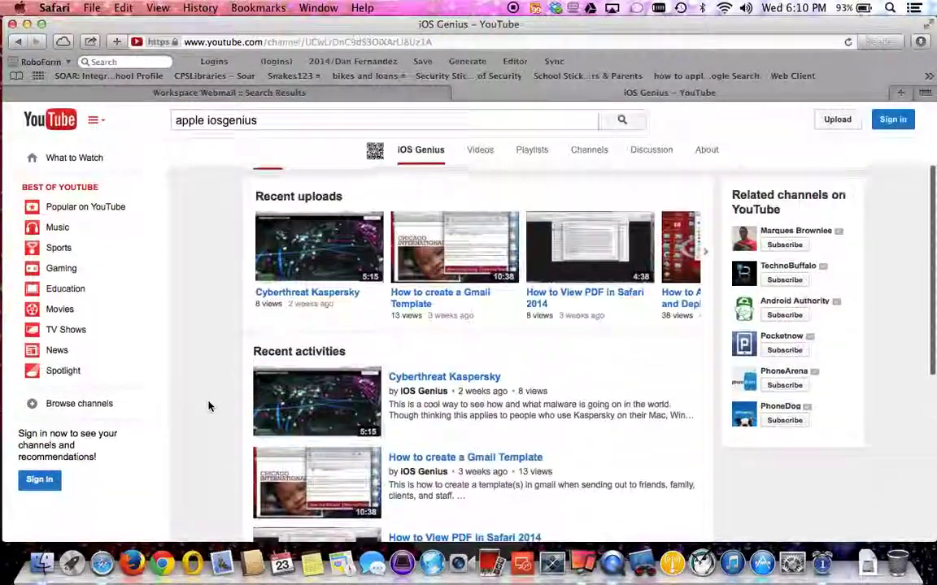
pyautogui.click(314, 317)
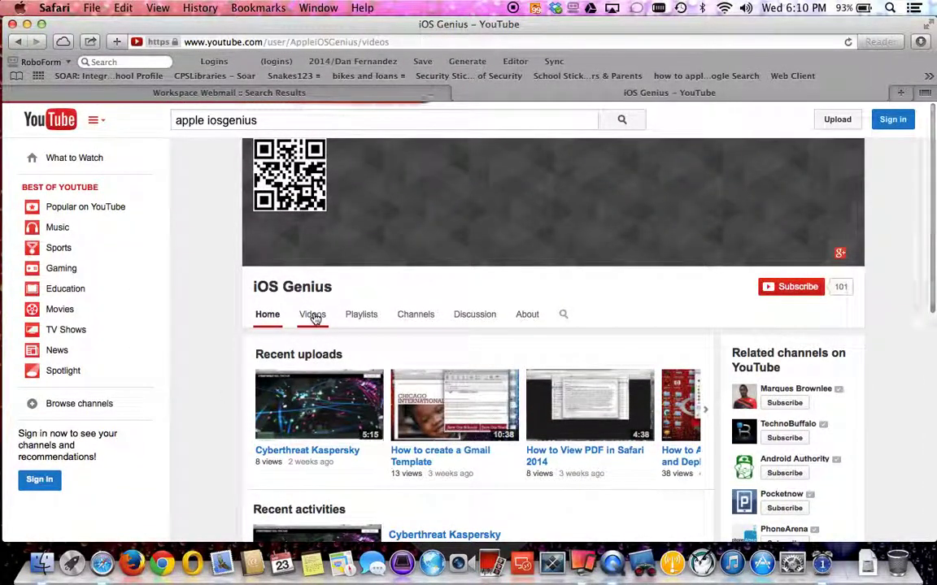
pyautogui.scroll(-15, 219, 411)
pyautogui.scroll(8, 218, 413)
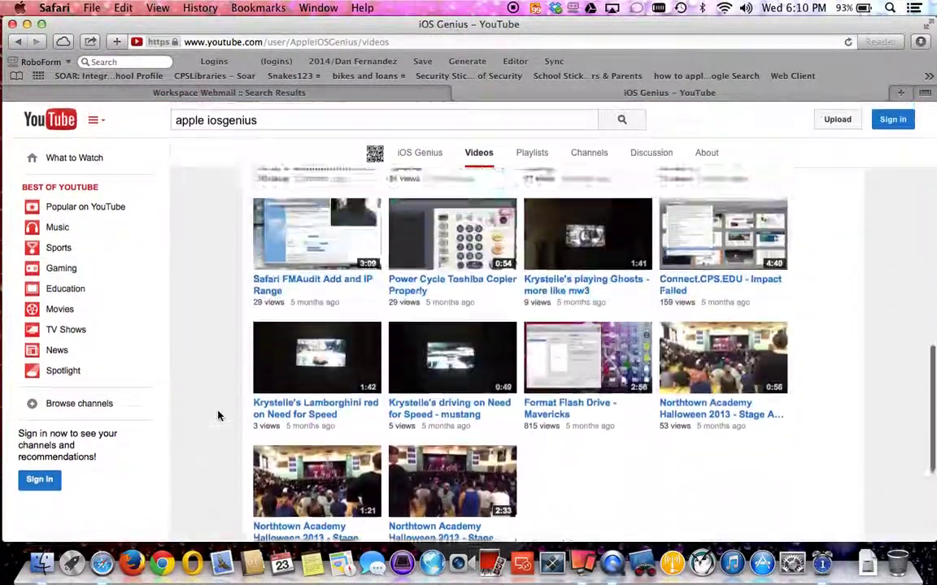
pyautogui.scroll(-8, 218, 416)
pyautogui.click(550, 359)
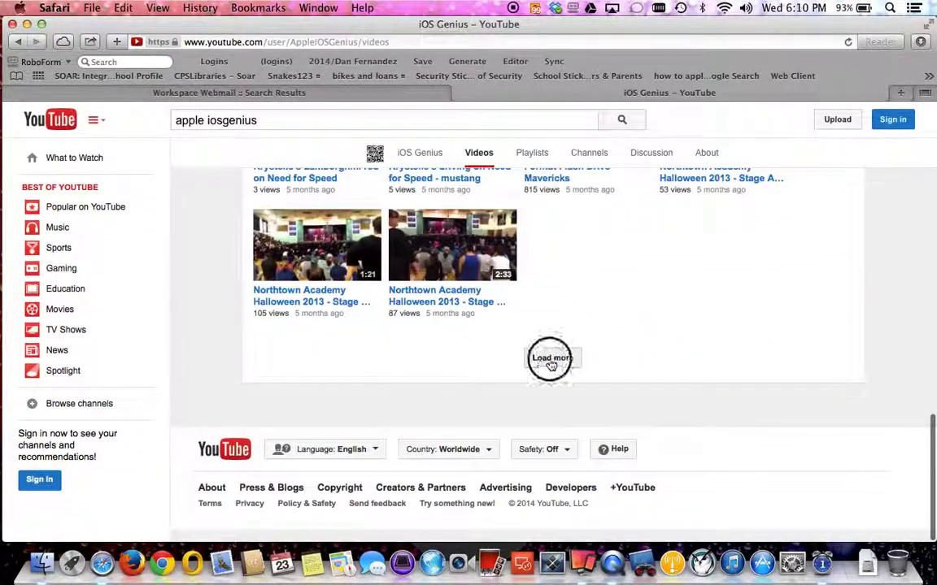
pyautogui.scroll(-5, 550, 363)
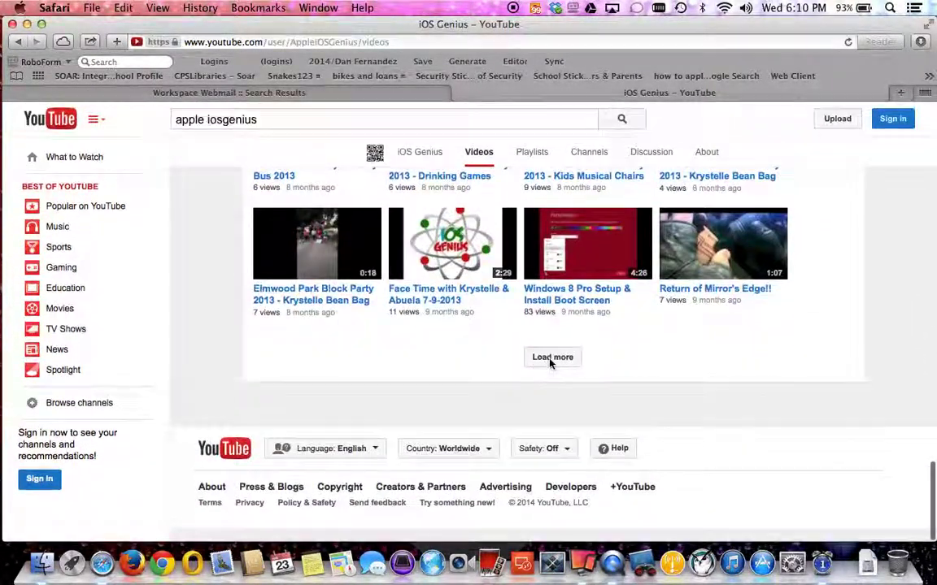
pyautogui.click(549, 359)
pyautogui.scroll(-10, 549, 363)
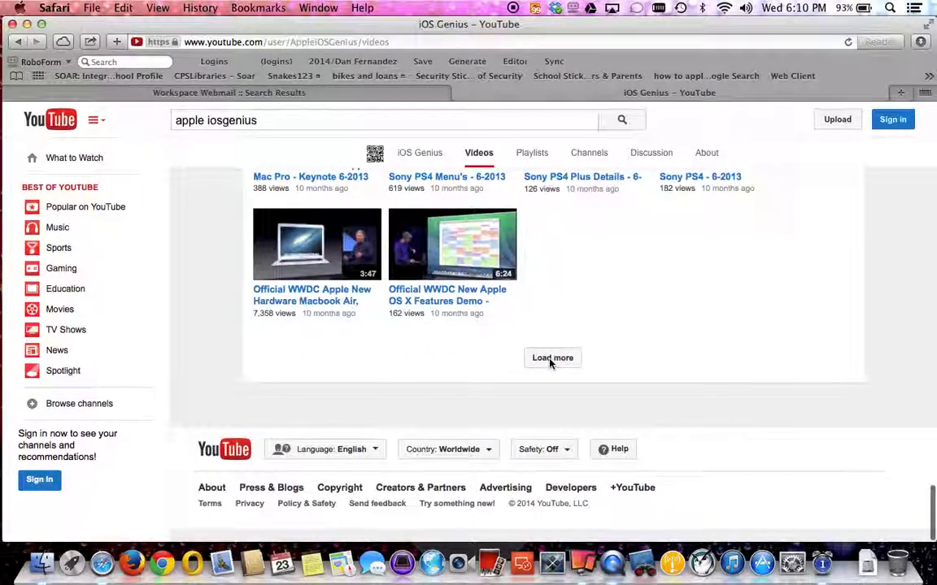
pyautogui.scroll(20, 551, 364)
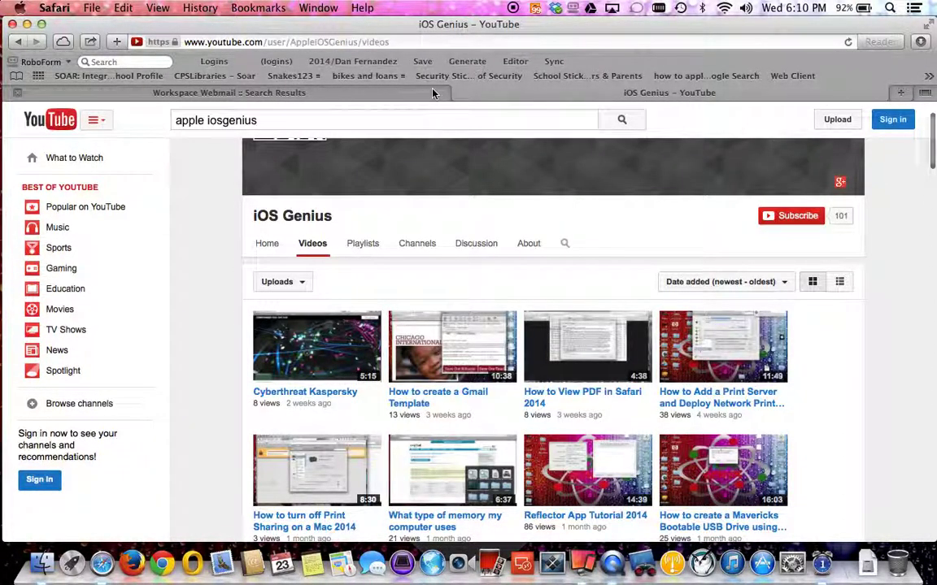
pyautogui.click(479, 92)
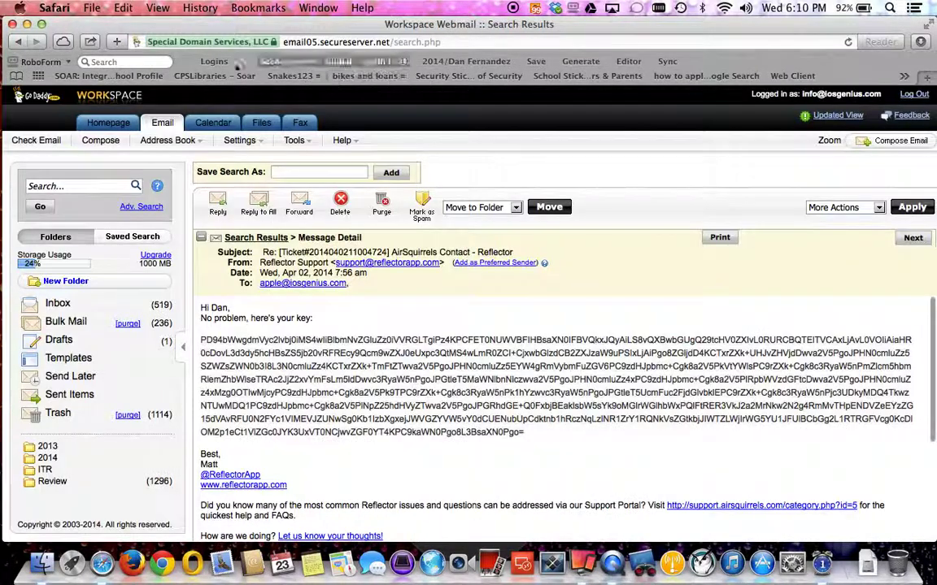
# Close the Safari window and launch Keychain Access from a Spotlight search for 'keychain'.
pyautogui.click(13, 24)
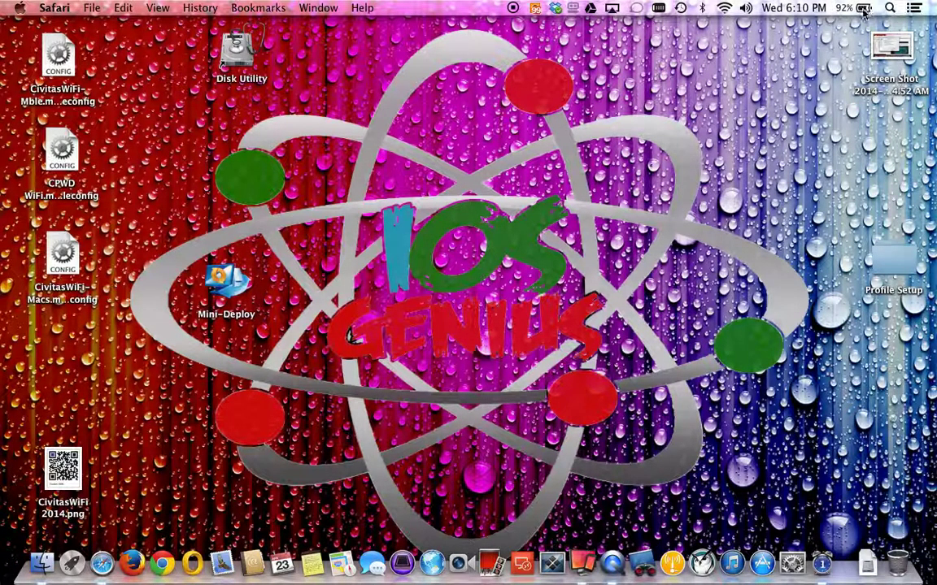
pyautogui.click(891, 8)
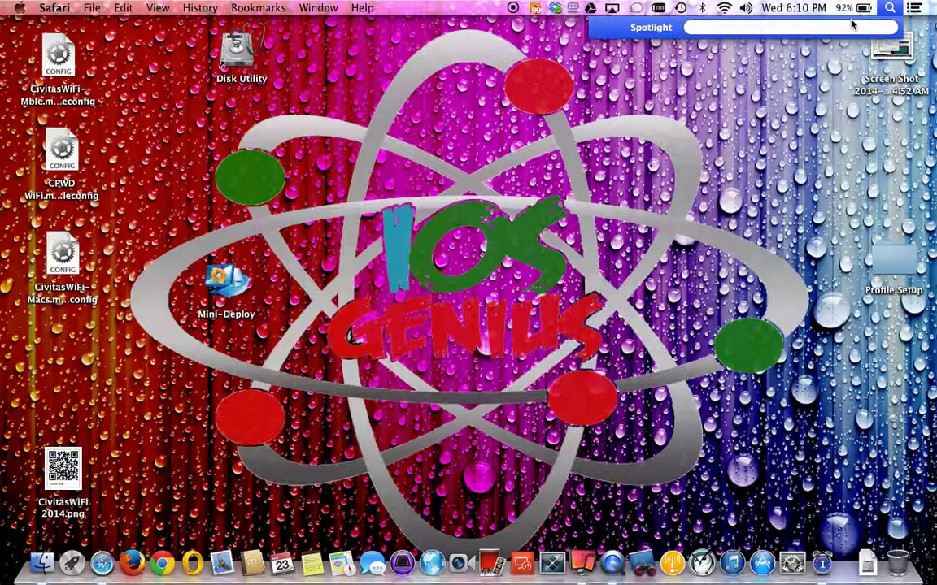
pyautogui.write('keychain')
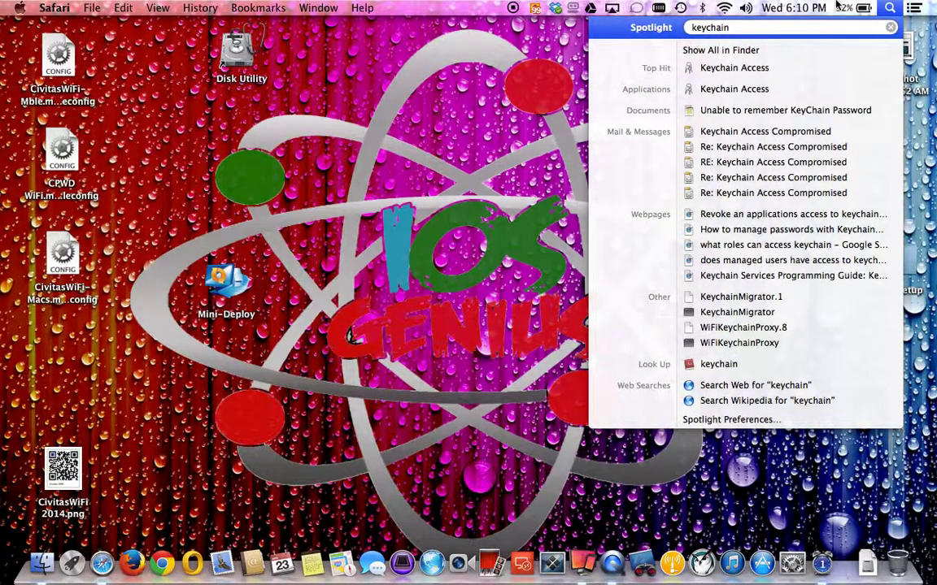
pyautogui.press('Return')
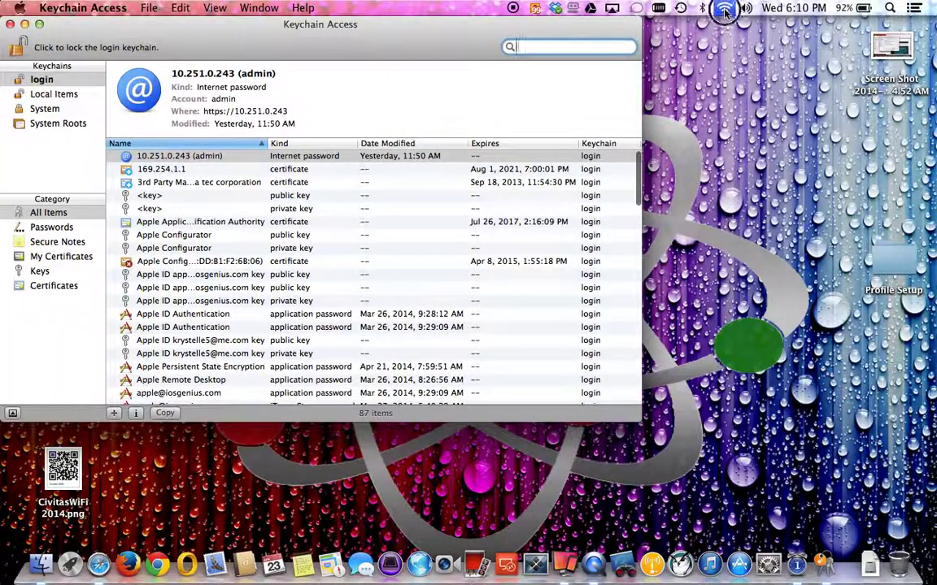
# Check the list of nearby Wi-Fi networks, then dismiss it.
pyautogui.click(725, 9)
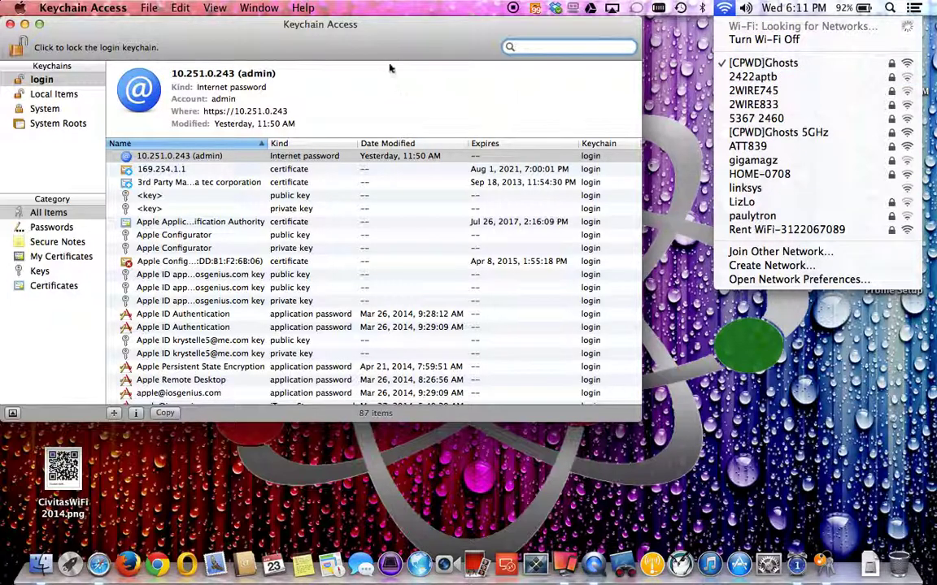
pyautogui.click(351, 50)
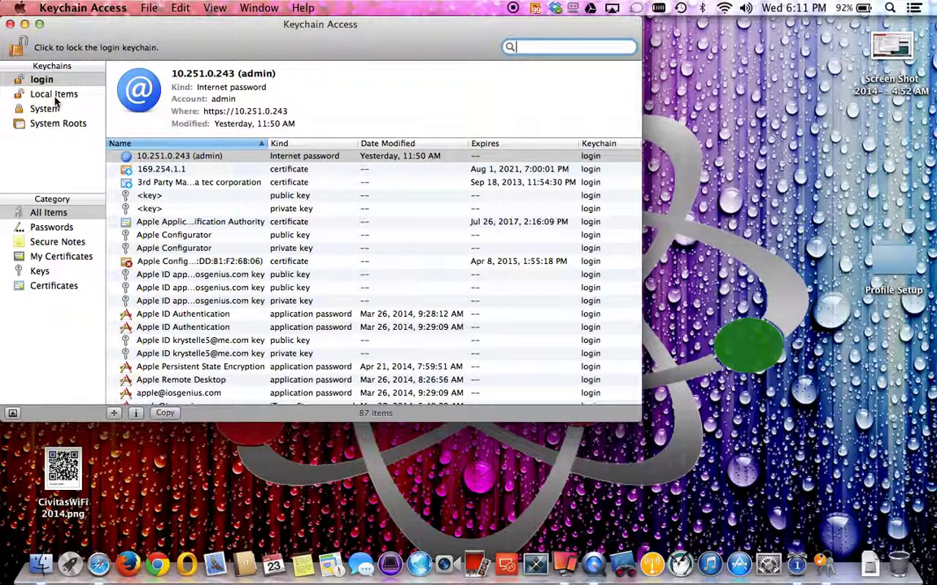
pyautogui.scroll(-10, 209, 320)
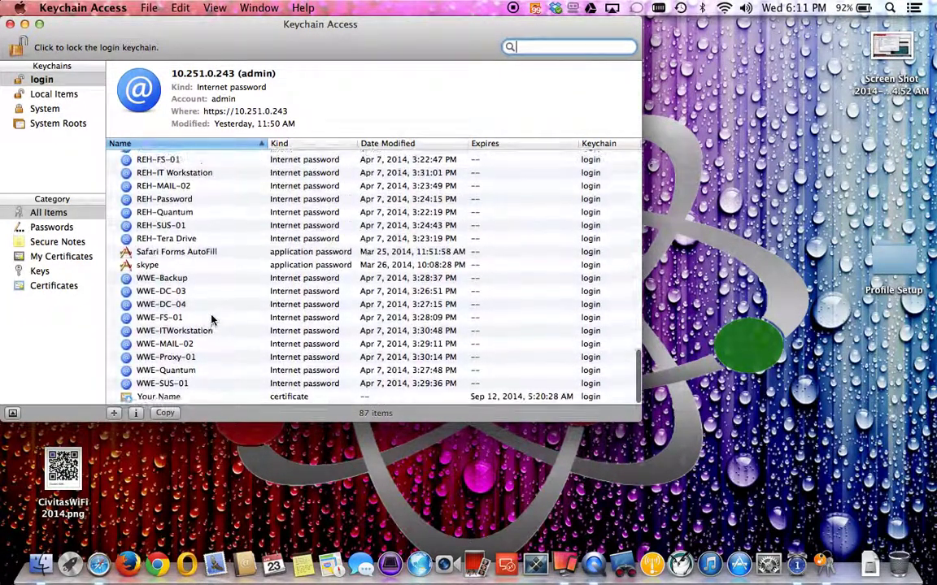
pyautogui.scroll(8, 211, 320)
pyautogui.scroll(5, 211, 319)
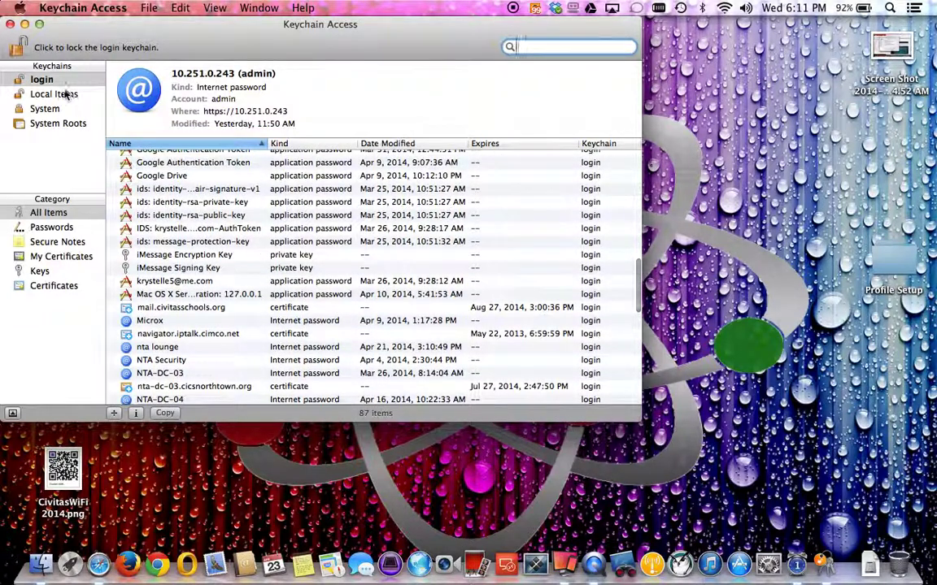
# In Local Items, widen the Name column and select the [CPWD]Ghosts network password.
pyautogui.click(54, 94)
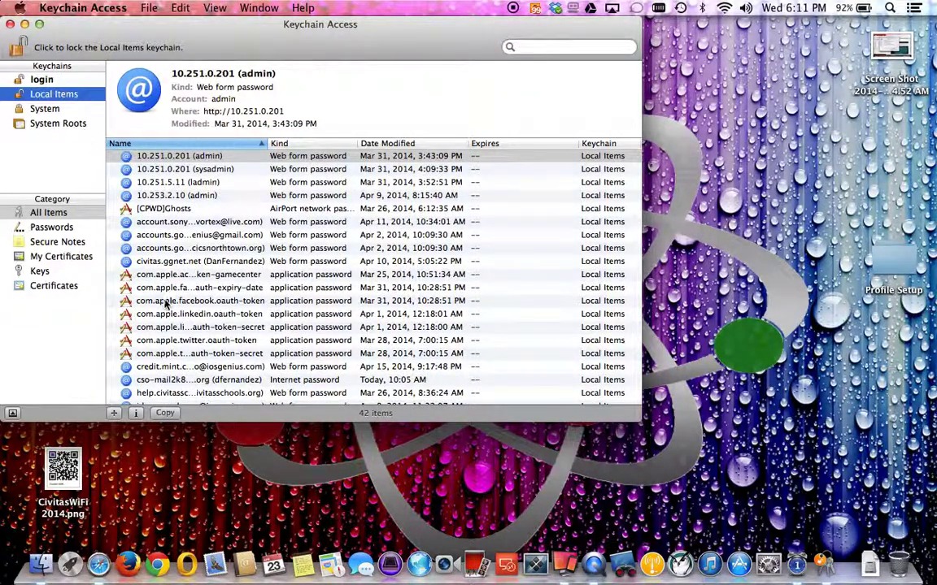
pyautogui.scroll(-2, 165, 303)
pyautogui.scroll(-5, 165, 303)
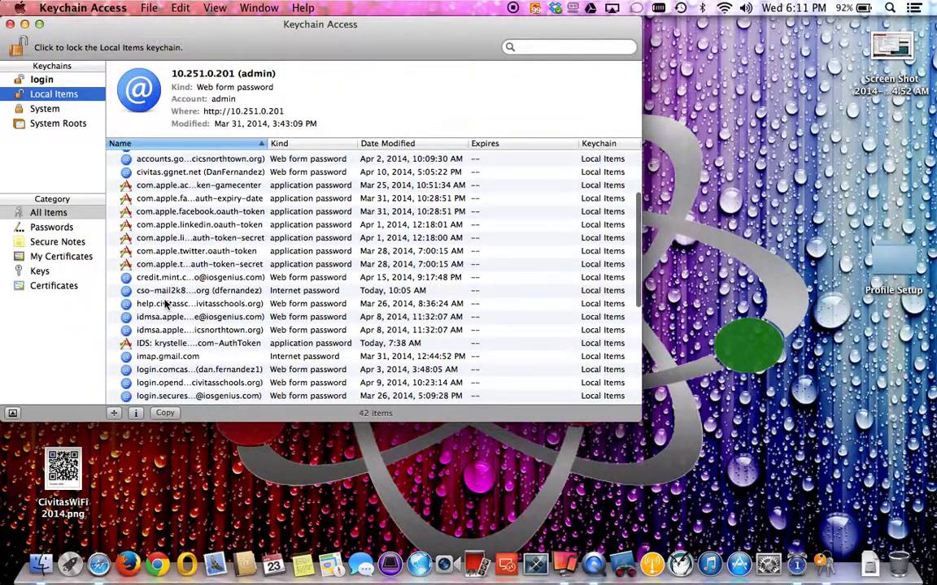
pyautogui.scroll(-5, 165, 303)
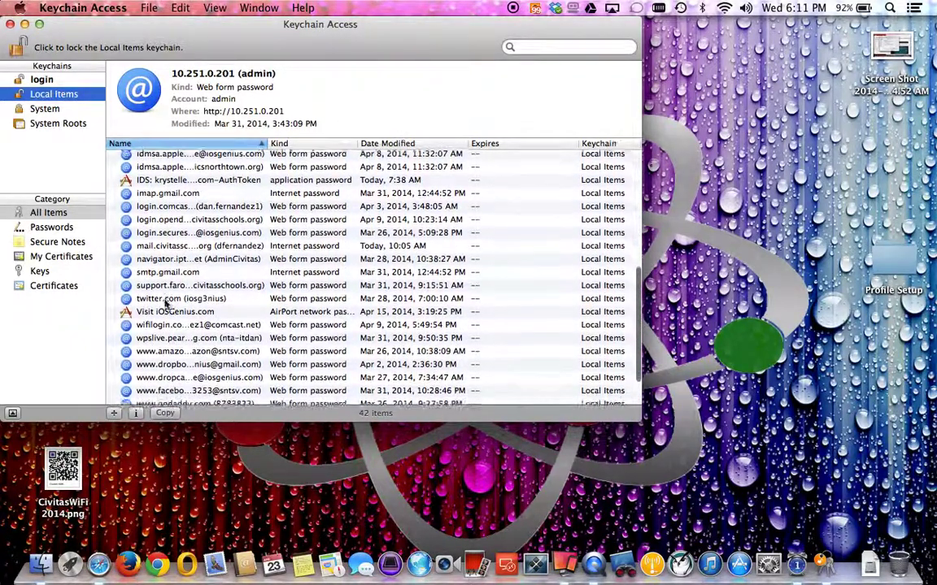
pyautogui.scroll(-2, 165, 303)
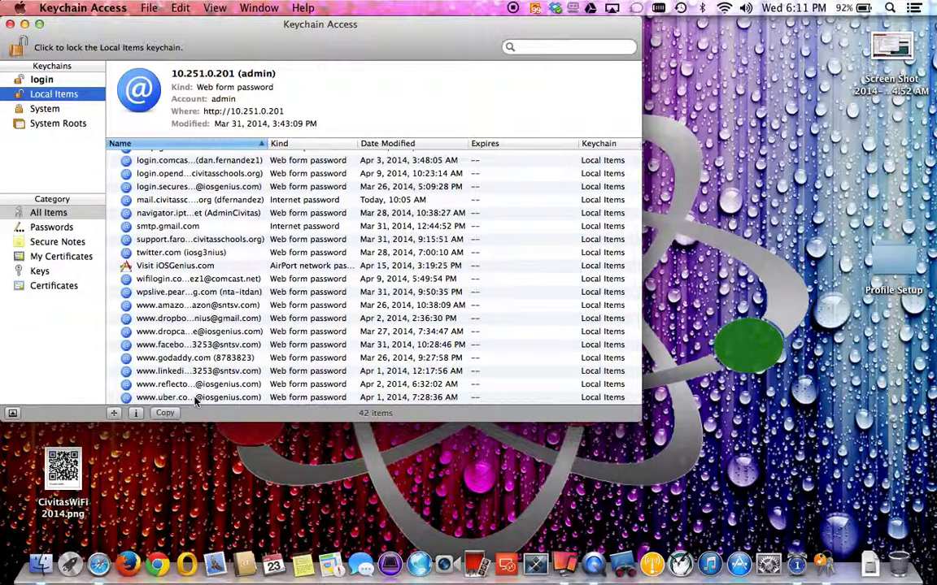
pyautogui.moveTo(266, 143); pyautogui.dragTo(380, 143)
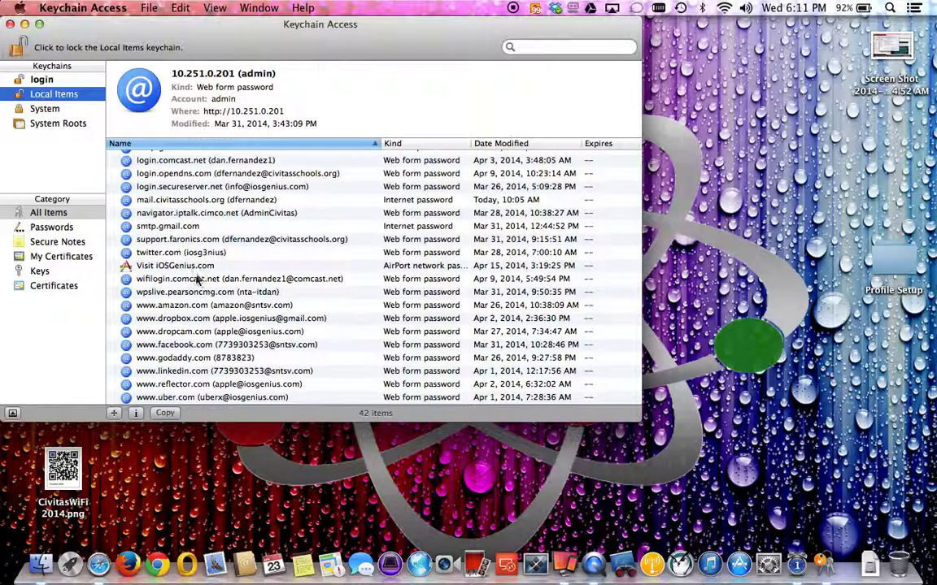
pyautogui.scroll(10, 196, 280)
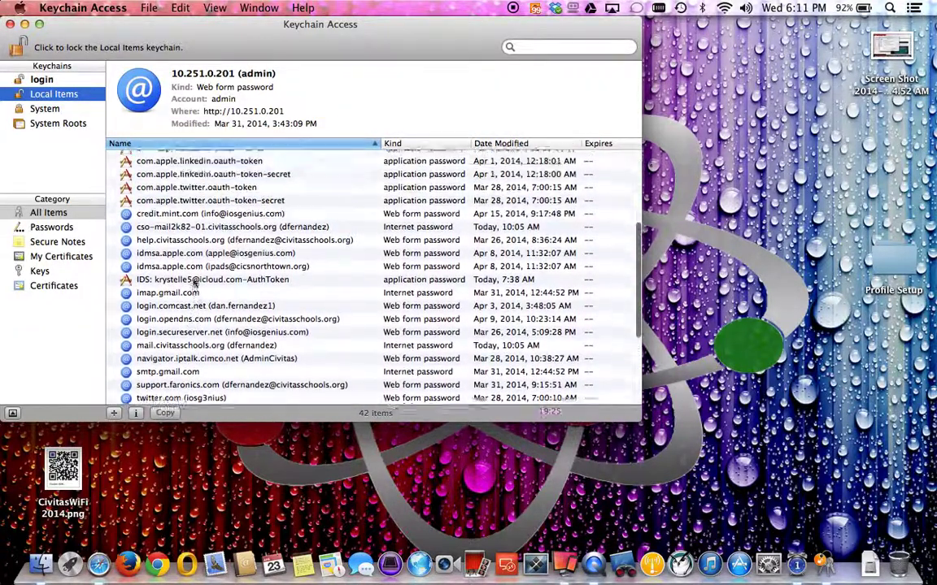
pyautogui.scroll(10, 193, 281)
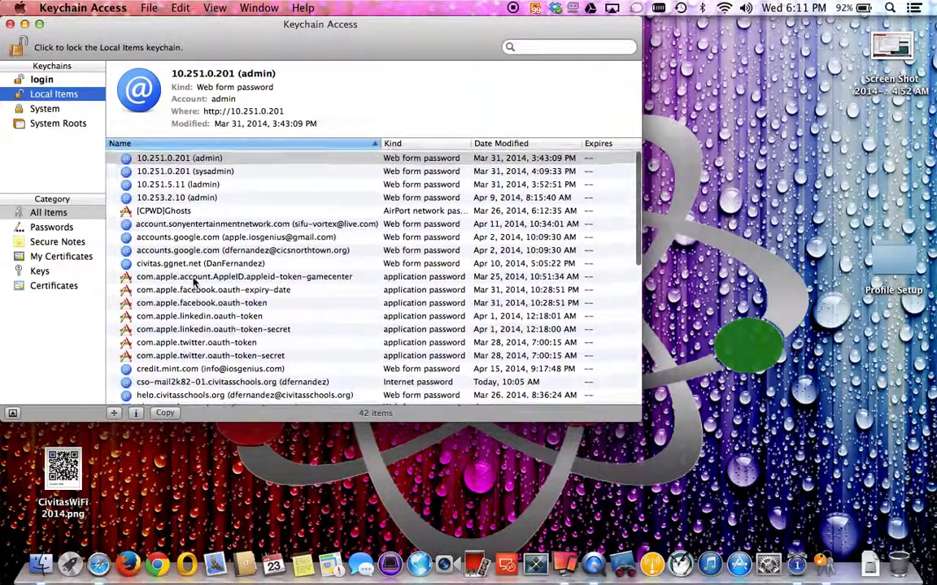
pyautogui.click(168, 210)
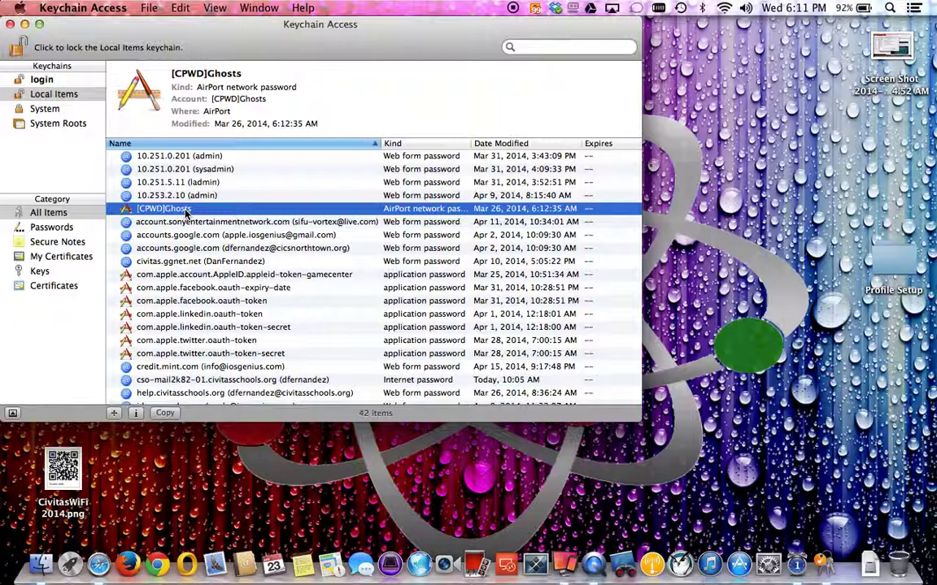
# Open the [CPWD]Ghosts item's info window and check the connected Wi-Fi network.
pyautogui.doubleClick(186, 213)
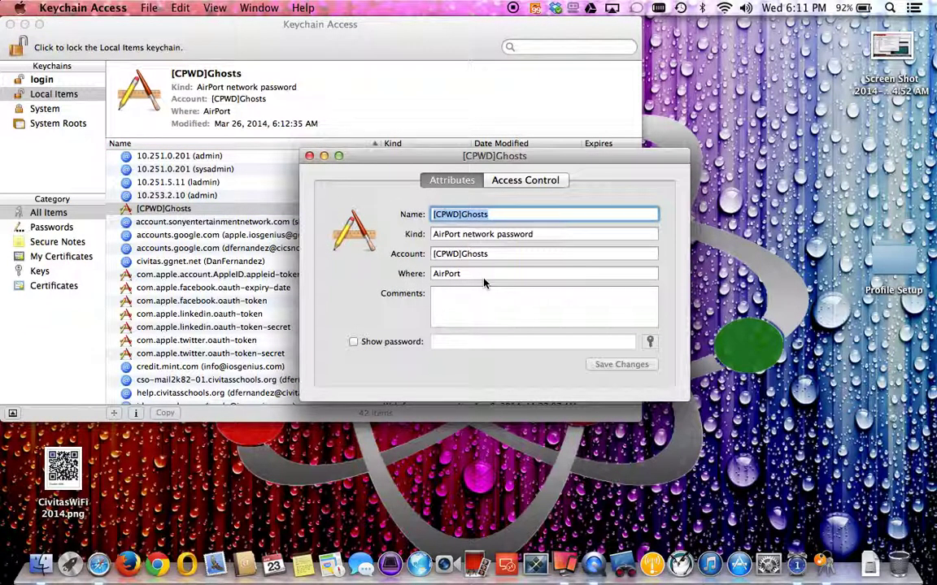
pyautogui.click(491, 214)
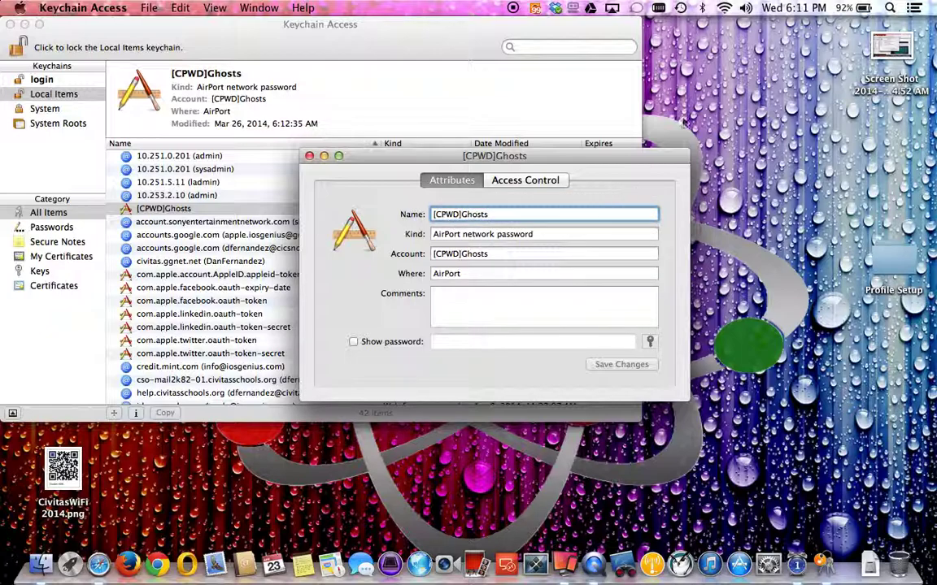
pyautogui.click(723, 9)
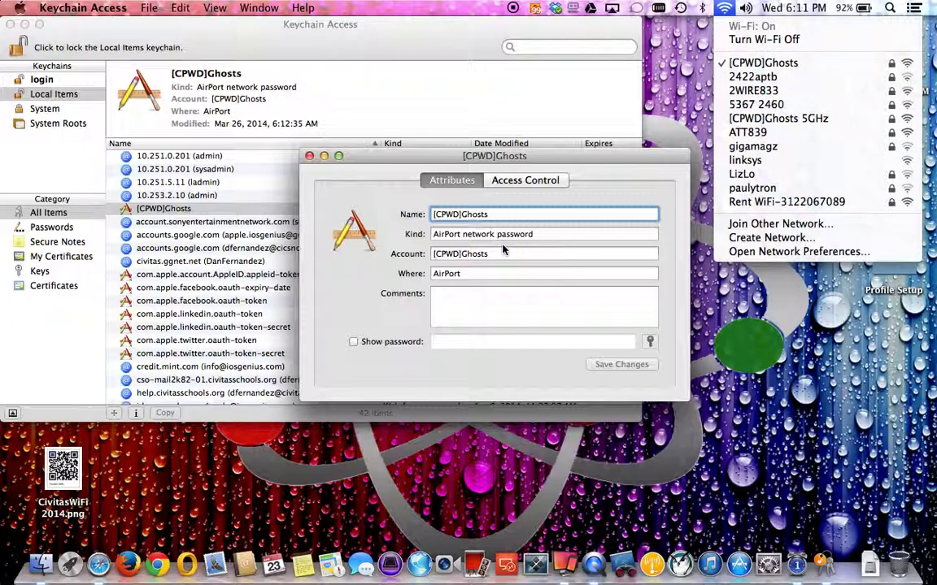
# Tick Show password and enter the keychain password to reveal the [CPWD]Ghosts password.
pyautogui.click(354, 343)
pyautogui.click(354, 343)
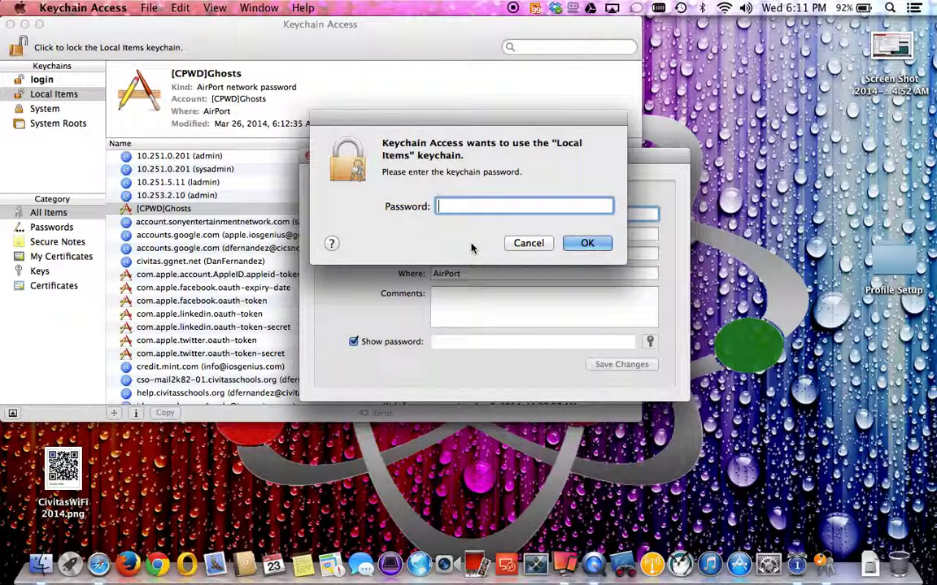
pyautogui.press('Return')
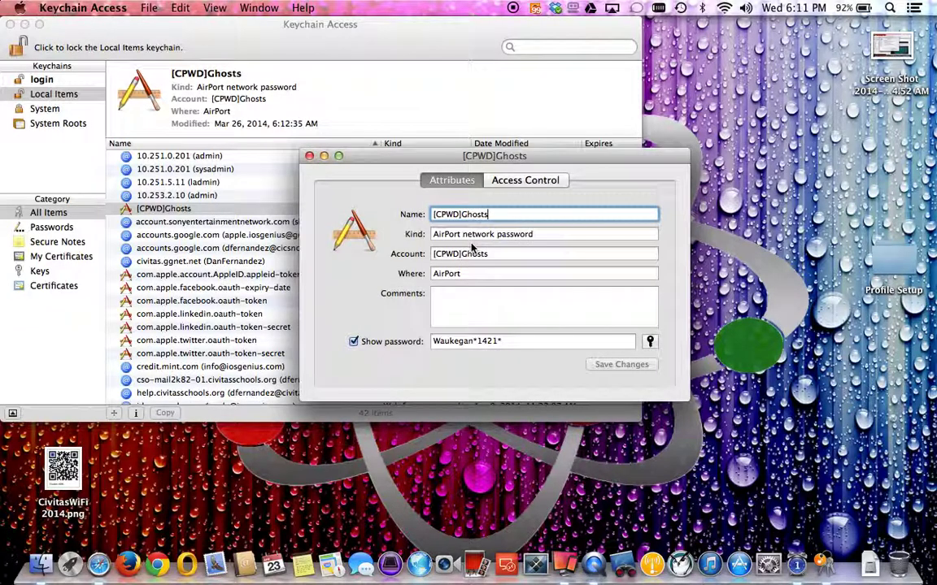
# Select the revealed Wi-Fi password text to review it.
pyautogui.click(566, 343)
pyautogui.moveTo(567, 342); pyautogui.dragTo(406, 341)
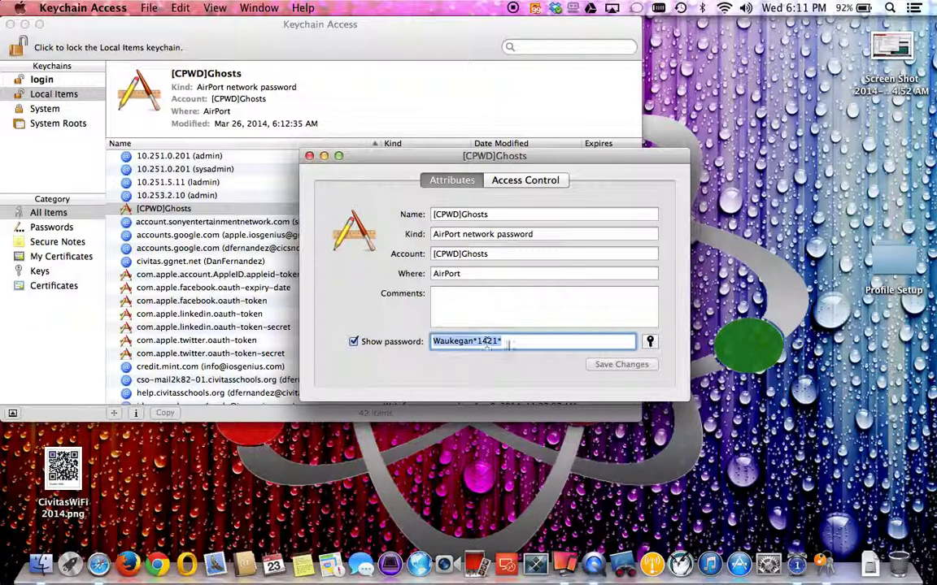
pyautogui.click(525, 341)
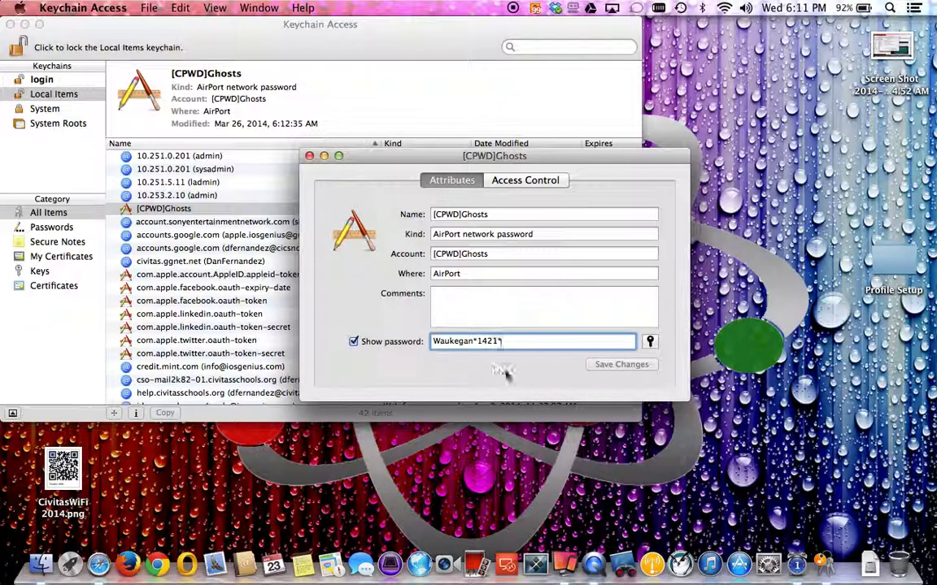
pyautogui.moveTo(509, 341); pyautogui.dragTo(433, 341)
pyautogui.click(519, 341)
pyautogui.moveTo(518, 341); pyautogui.dragTo(418, 341)
pyautogui.click(522, 341)
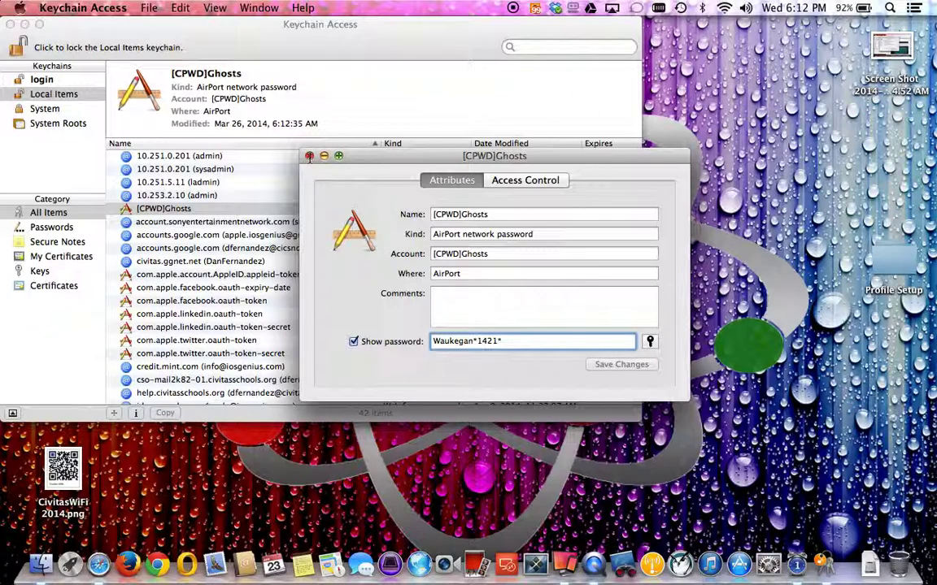
# Hide the password again, dismiss the keychain prompt, and close the info window.
pyautogui.click(354, 342)
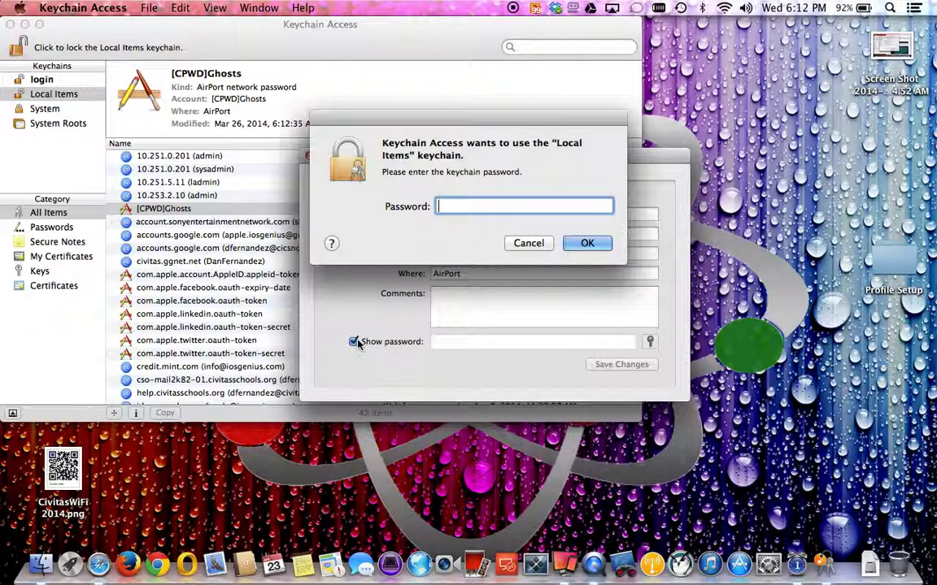
pyautogui.click(536, 243)
pyautogui.click(536, 244)
pyautogui.click(536, 248)
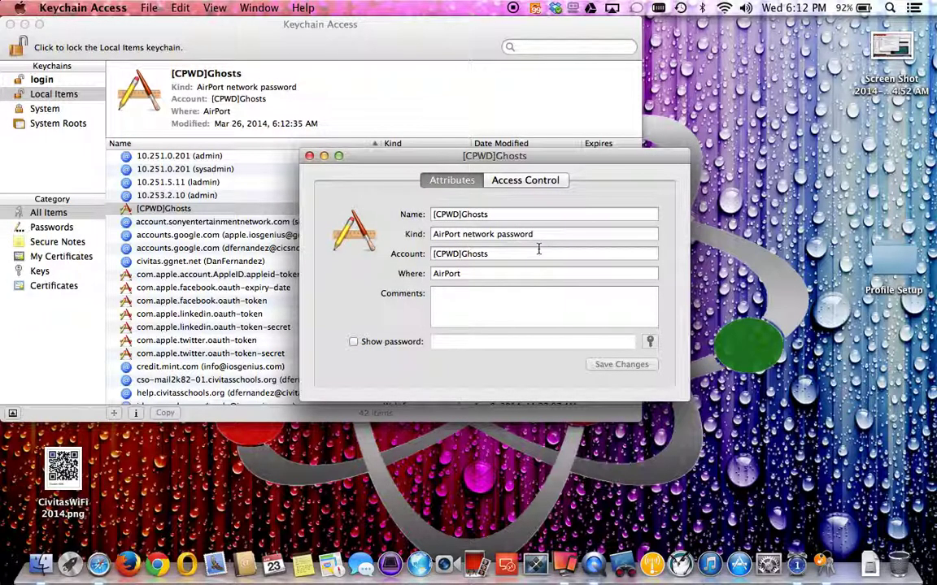
pyautogui.click(309, 157)
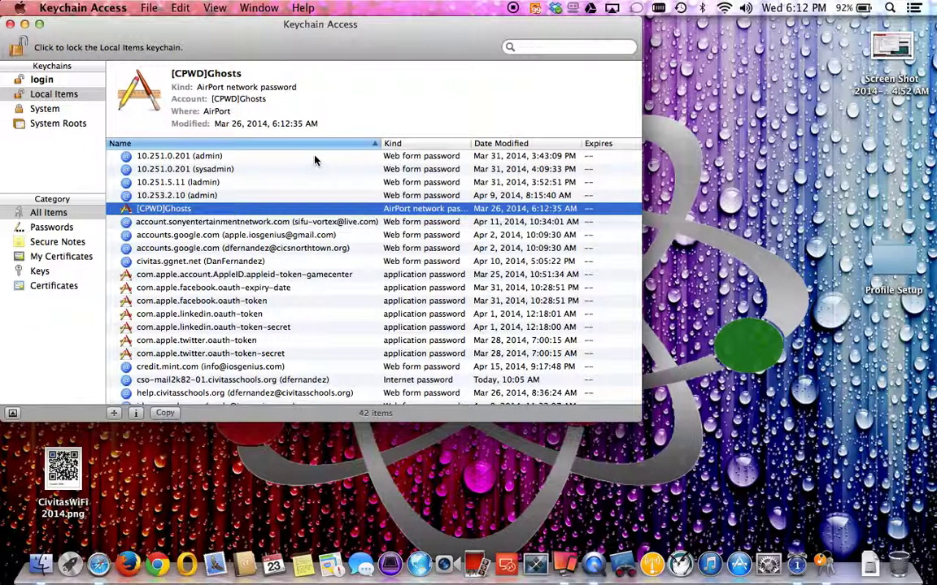
# Delete [CPWD]Ghosts from Preferred Networks in Network's Advanced Wi-Fi settings, then close Network.
pyautogui.click(723, 8)
pyautogui.click(747, 226)
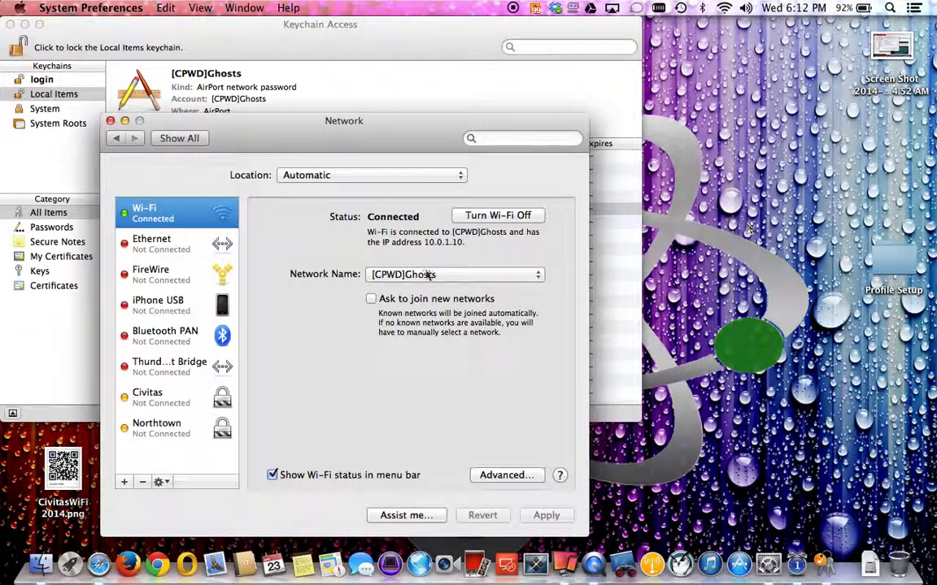
pyautogui.click(522, 477)
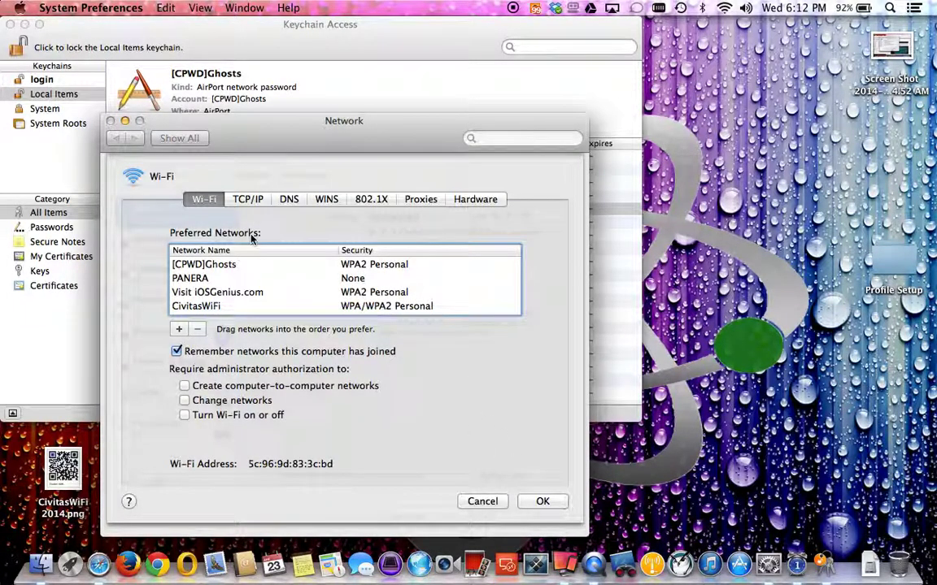
pyautogui.click(210, 268)
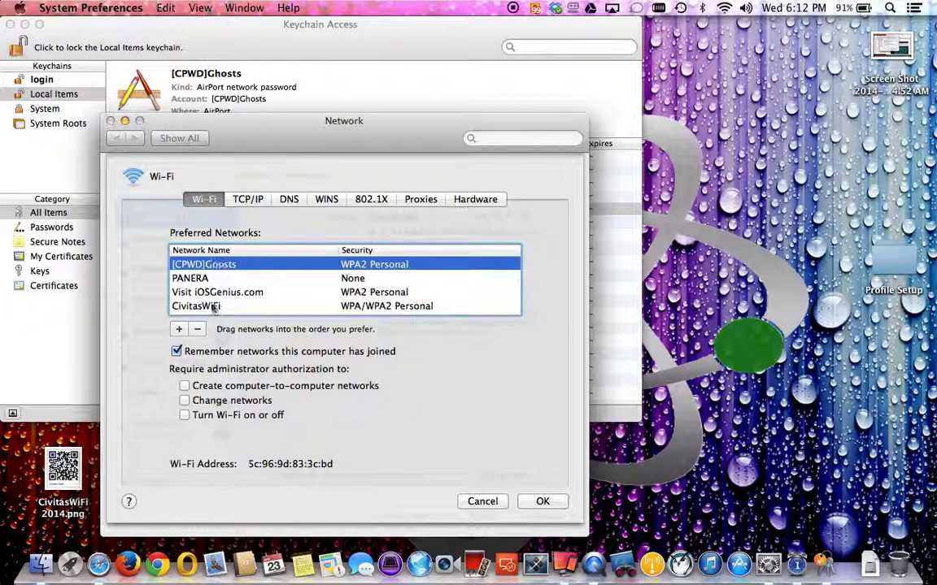
pyautogui.click(198, 330)
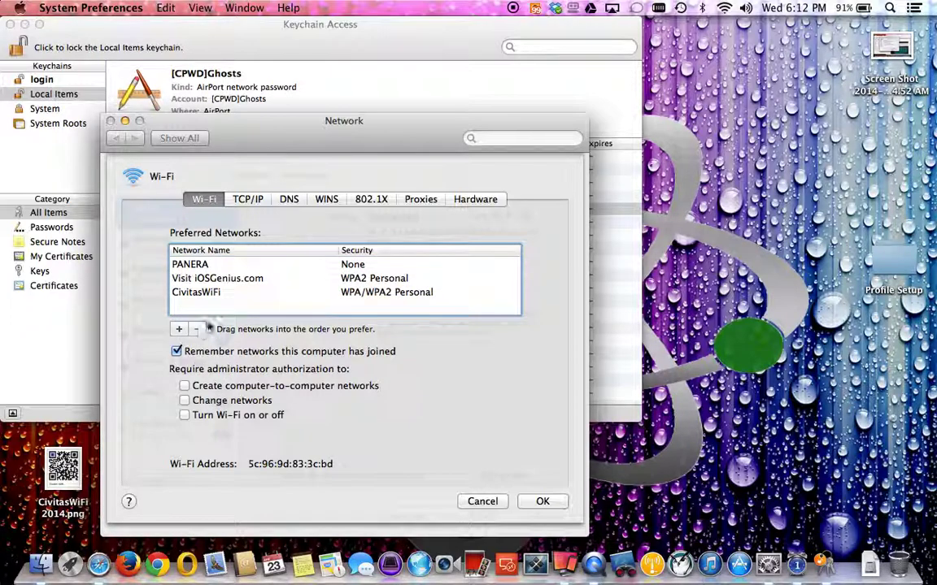
pyautogui.click(542, 504)
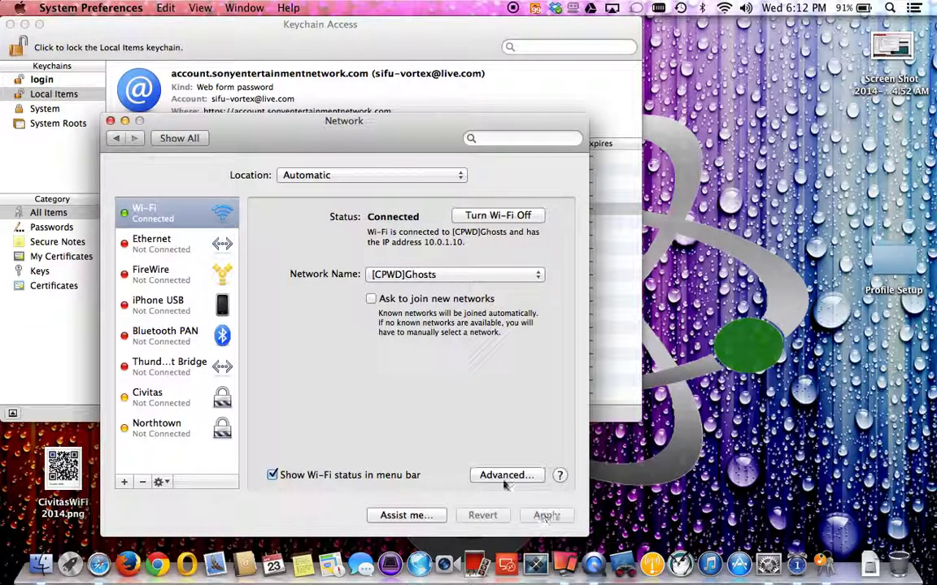
pyautogui.click(111, 121)
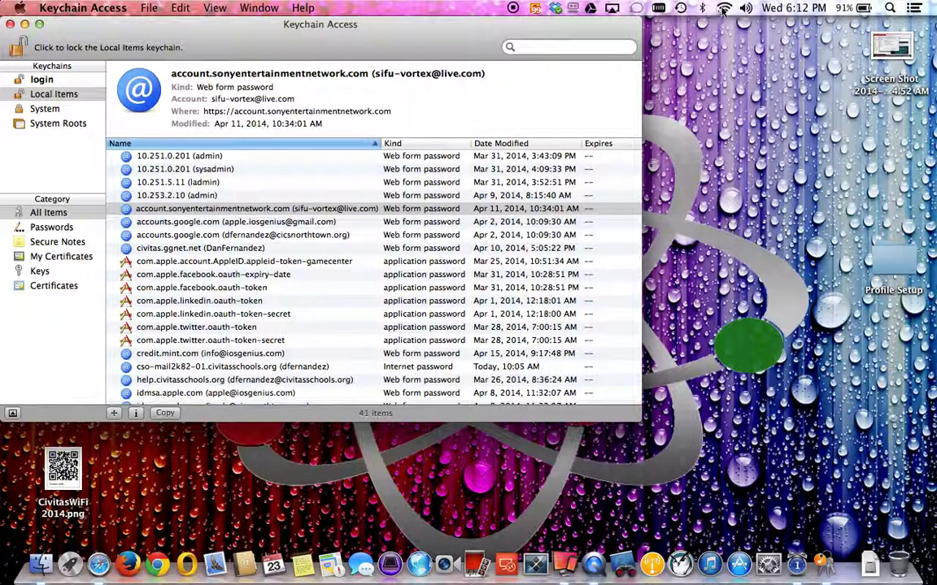
# Turn Wi-Fi off, review Preferred Networks without changes, and close the Network window.
pyautogui.click(724, 9)
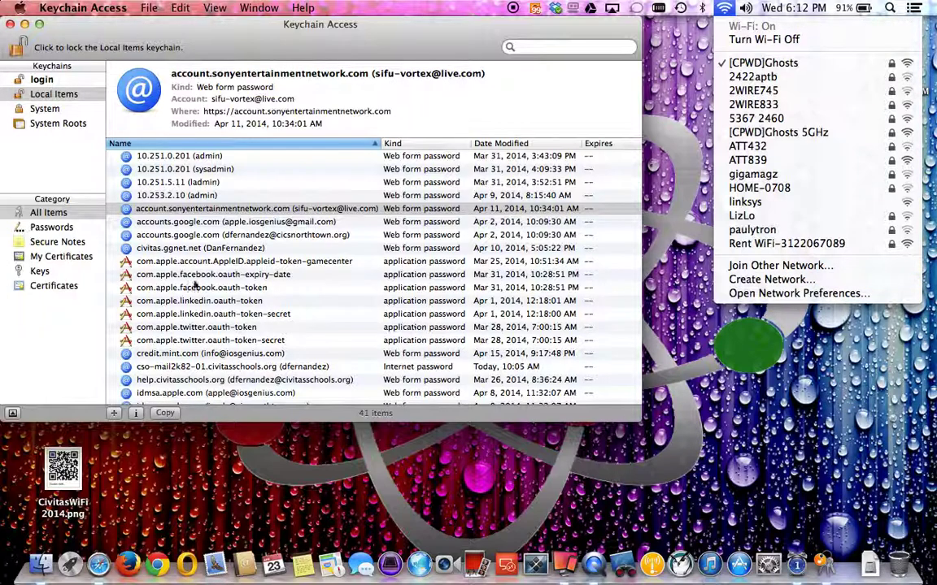
pyautogui.click(797, 294)
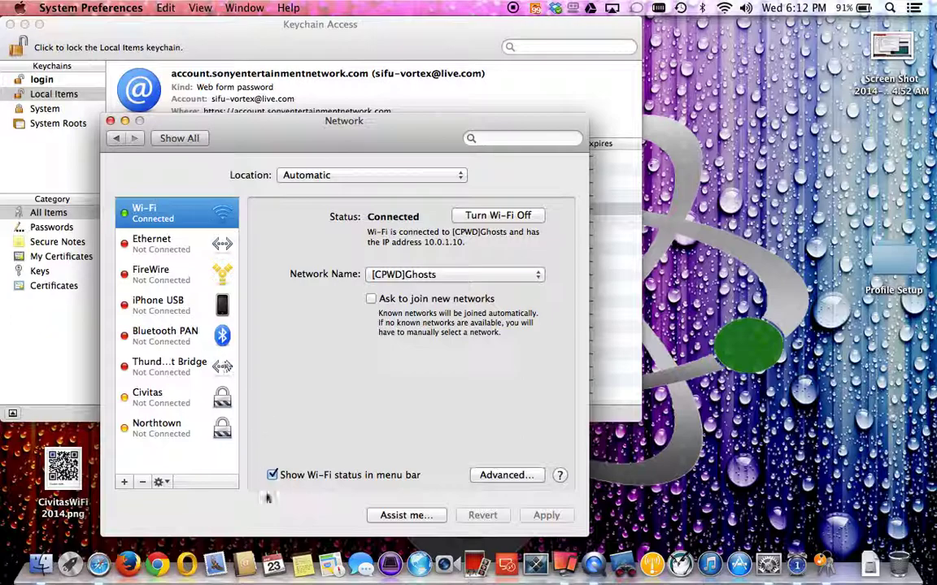
pyautogui.click(523, 218)
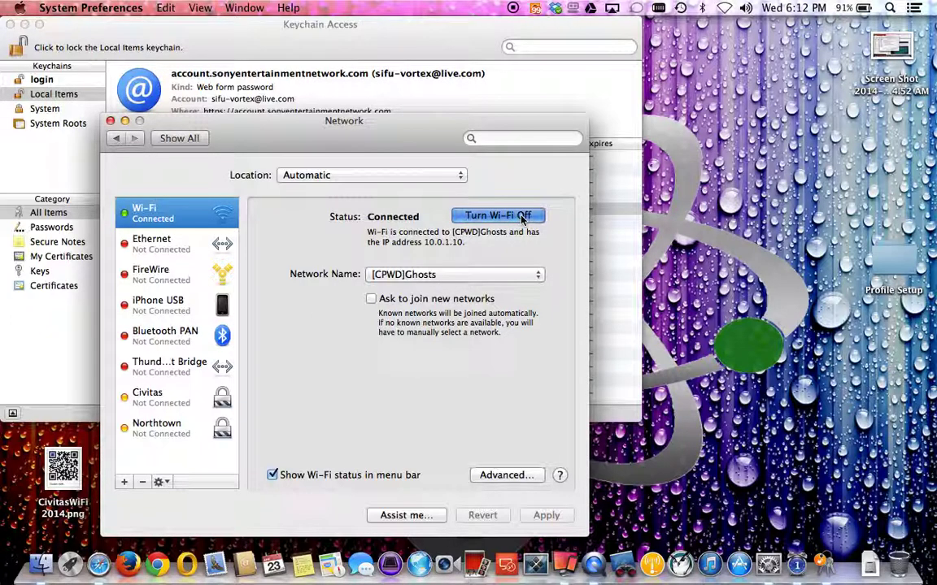
pyautogui.click(517, 477)
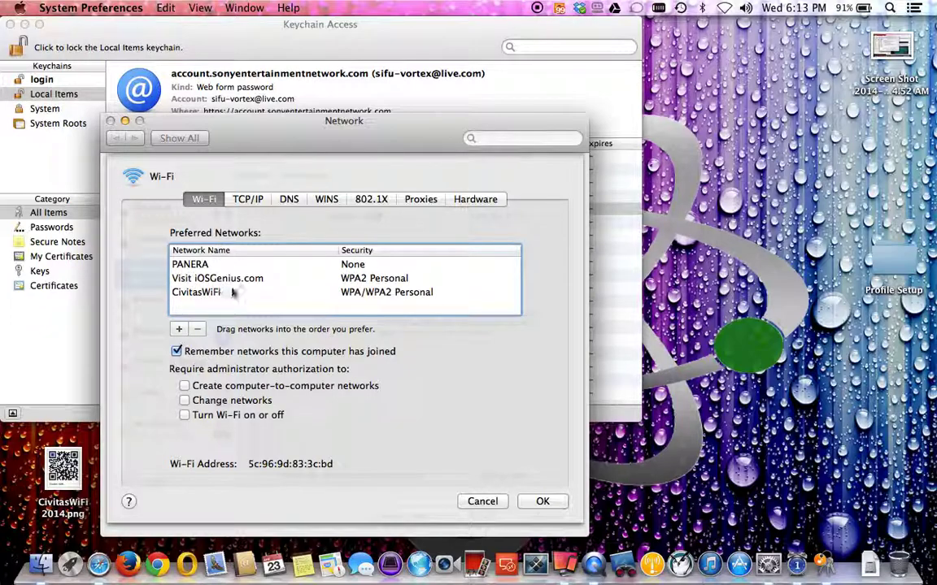
pyautogui.click(486, 503)
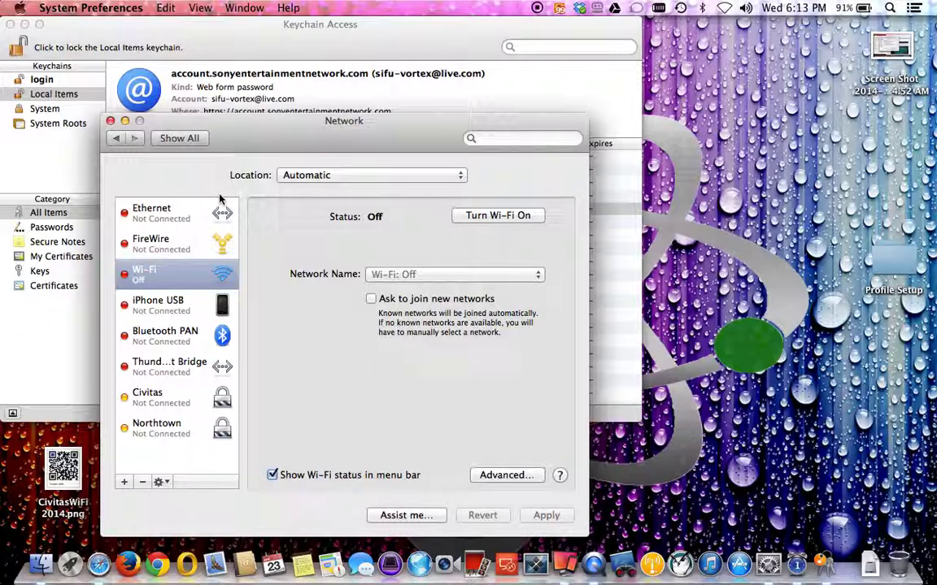
pyautogui.click(110, 120)
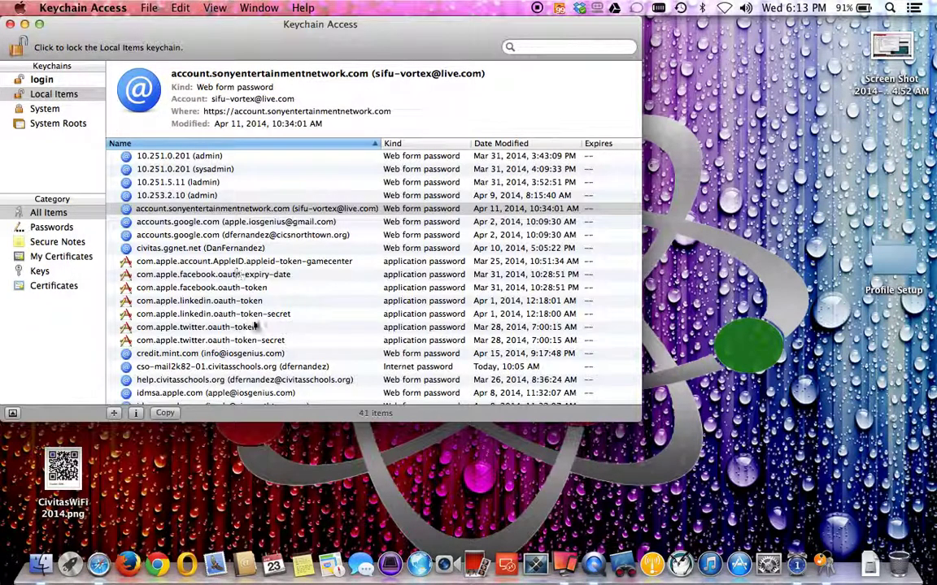
# Scroll the 41-item list and select the Visit iOSGenius.com network password entry.
pyautogui.click(227, 264)
pyautogui.scroll(-10, 228, 268)
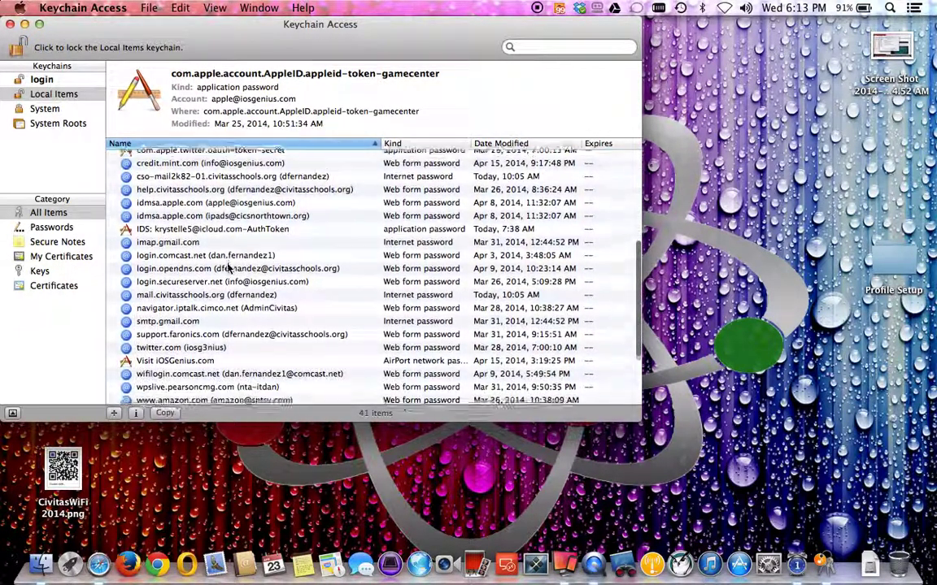
pyautogui.scroll(3, 204, 236)
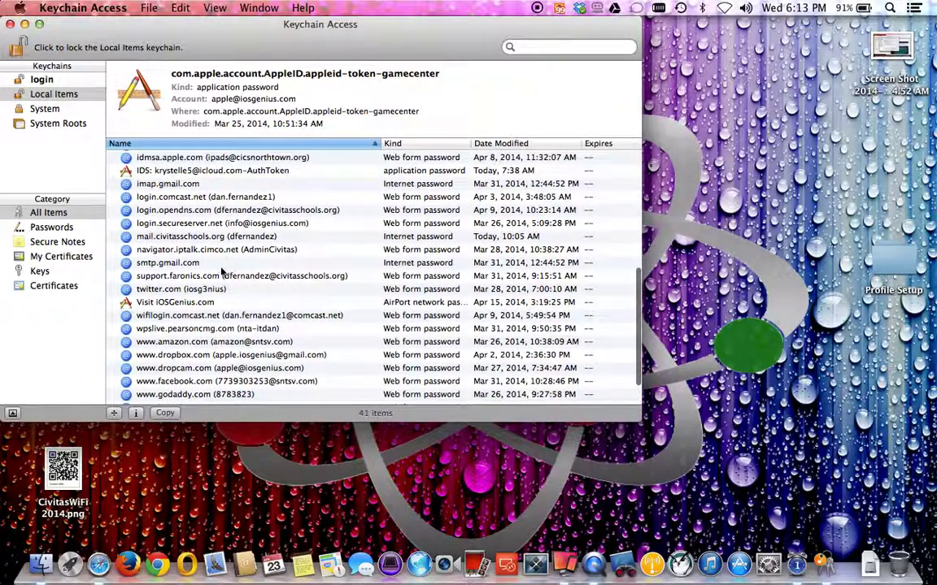
pyautogui.click(173, 304)
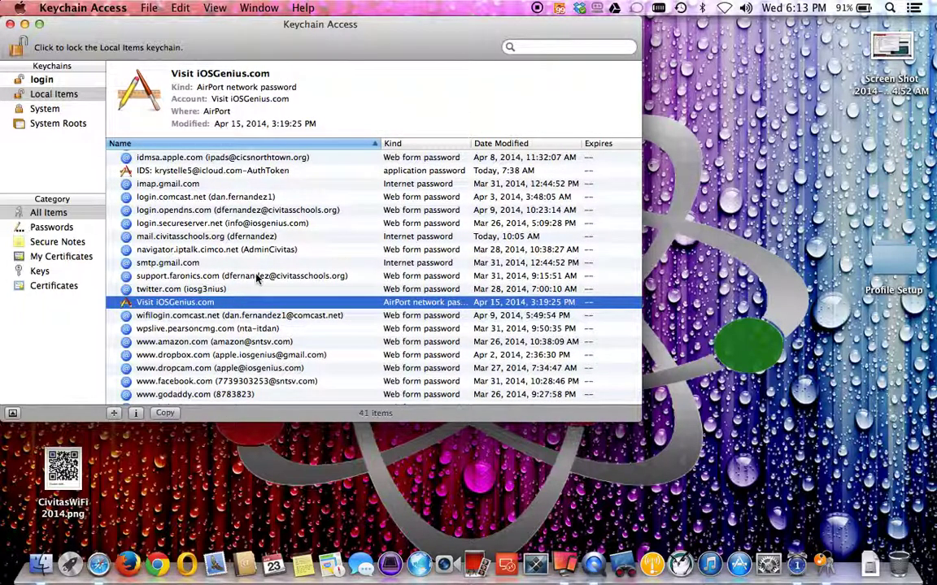
pyautogui.scroll(10, 256, 279)
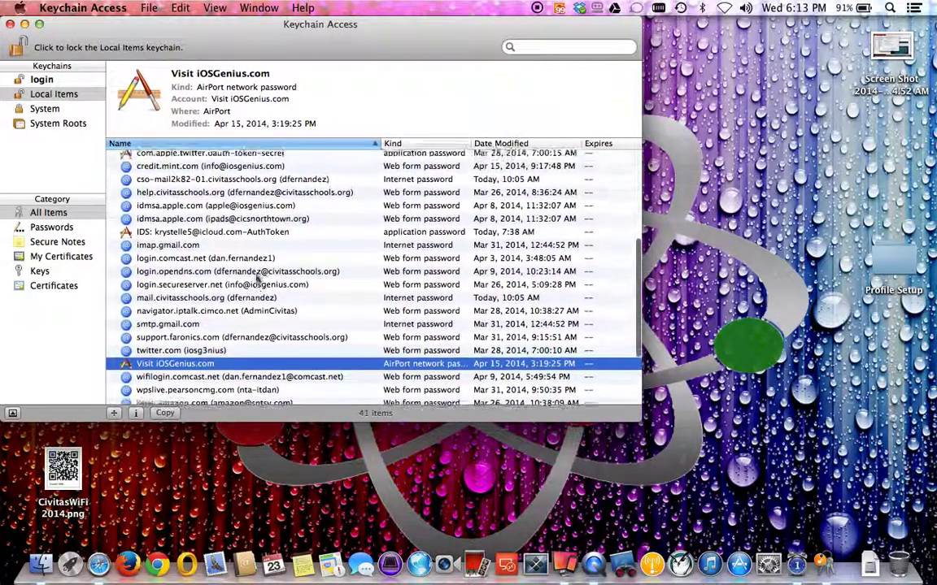
pyautogui.scroll(-1, 204, 265)
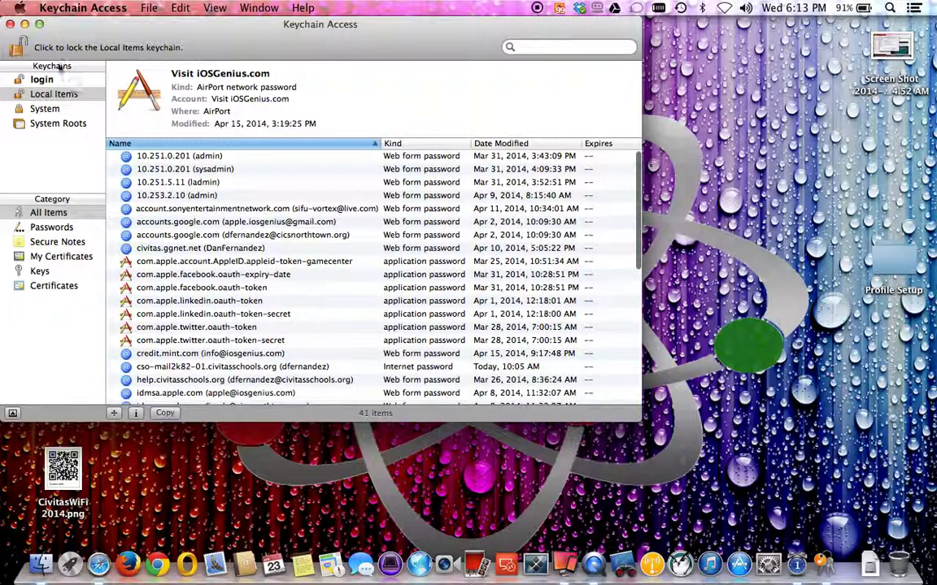
# Close Keychain Access and select the CPWD WiFi .mobileconfig file on the desktop.
pyautogui.click(9, 25)
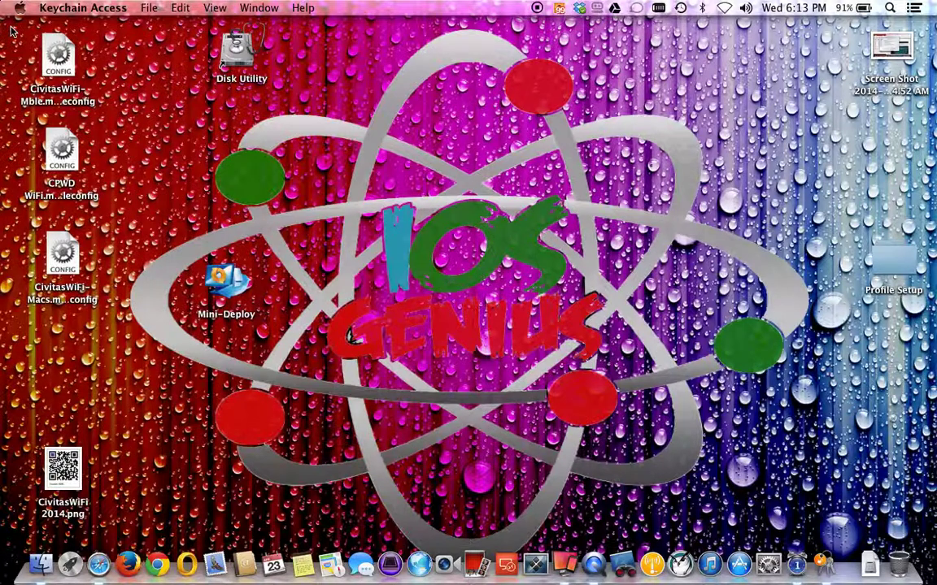
pyautogui.click(436, 387)
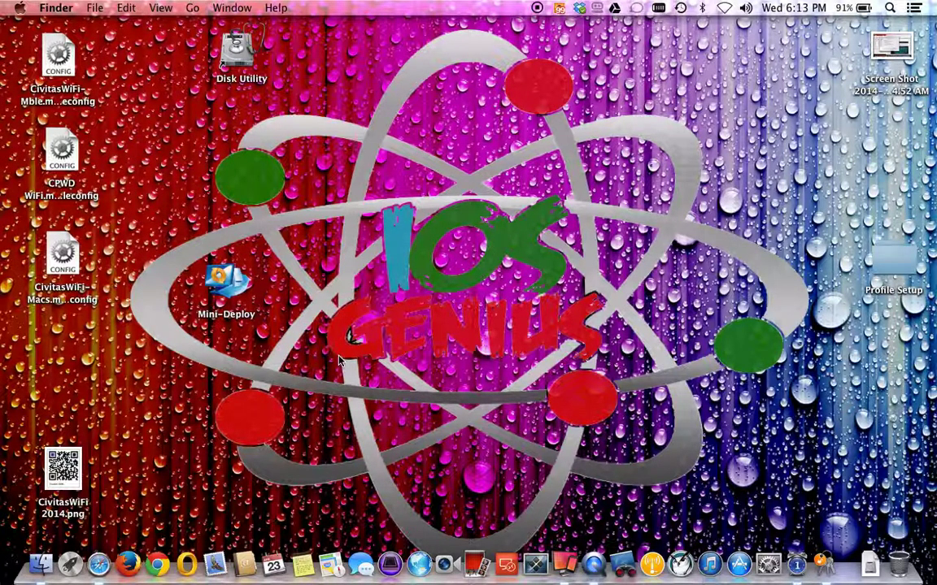
pyautogui.click(63, 154)
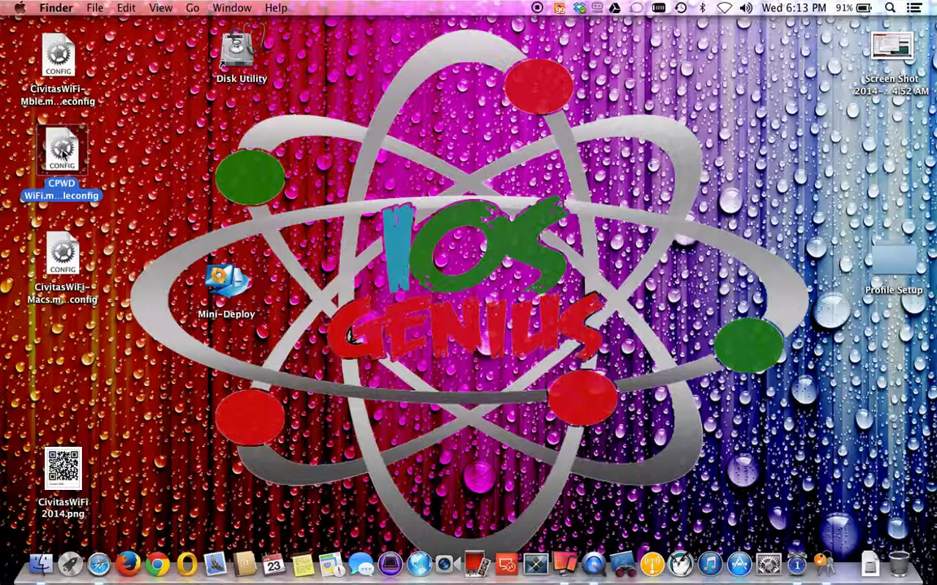
# Install the CPWD WiFi profile for [CPWD]Ghosts despite its unverified status.
pyautogui.doubleClick(63, 154)
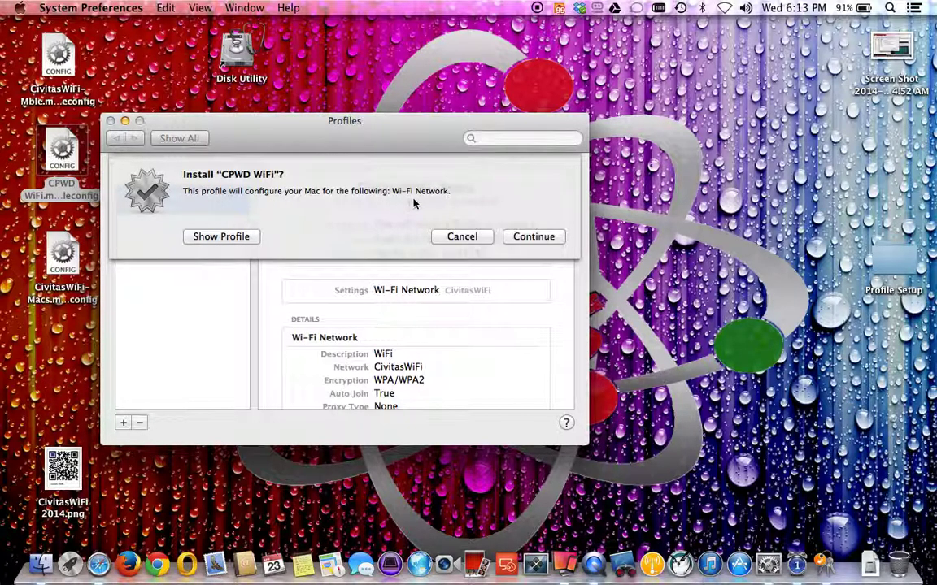
pyautogui.click(532, 237)
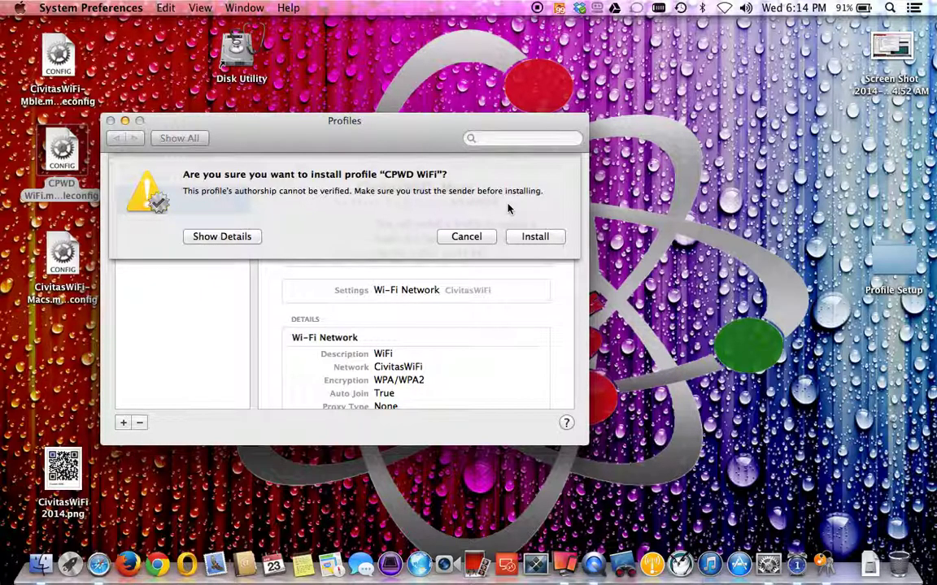
pyautogui.click(237, 239)
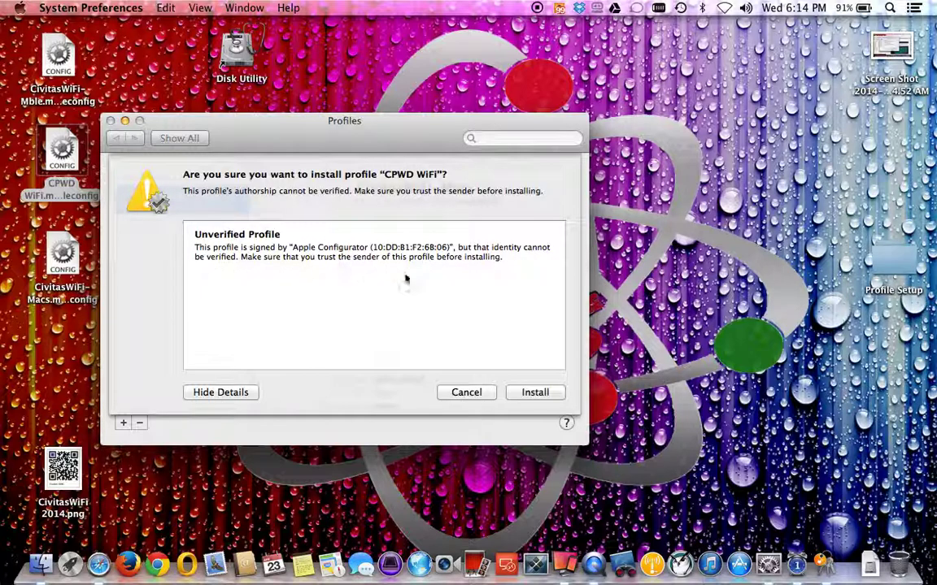
pyautogui.click(540, 393)
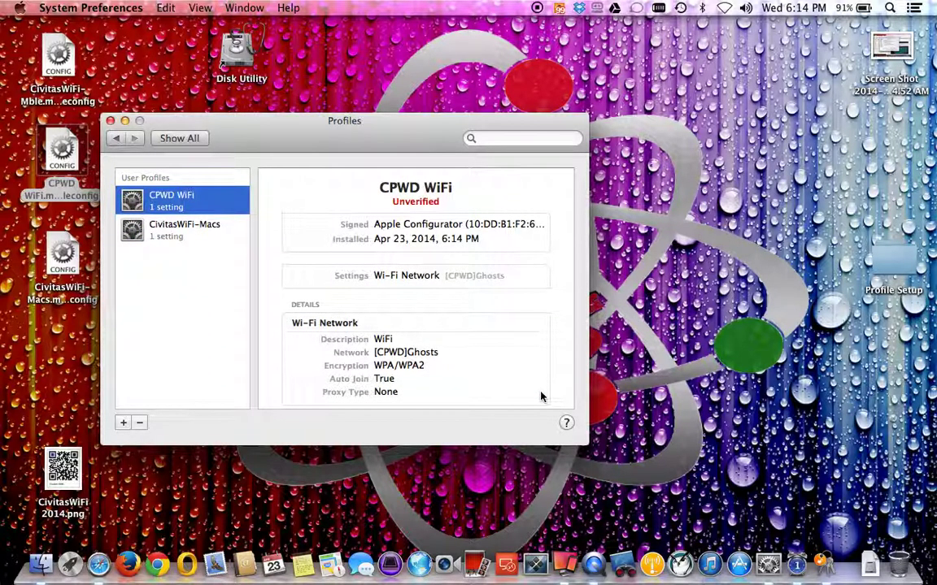
pyautogui.click(171, 232)
pyautogui.click(166, 200)
pyautogui.click(116, 138)
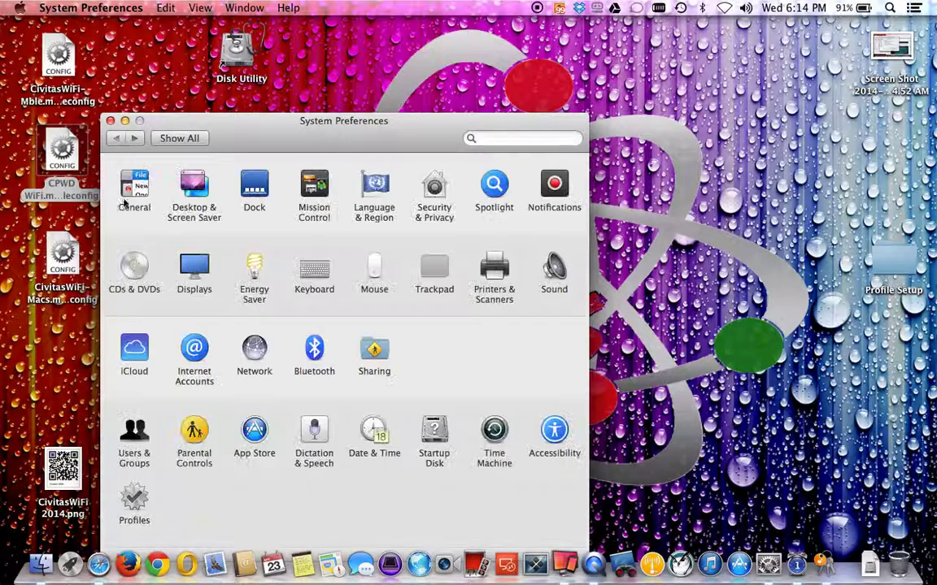
pyautogui.moveTo(314, 134); pyautogui.dragTo(505, 36)
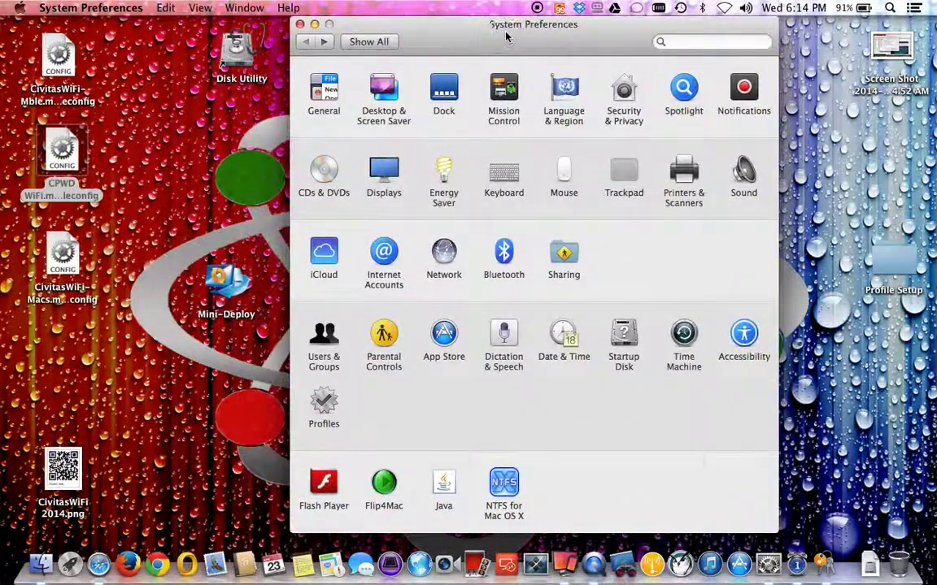
pyautogui.click(323, 405)
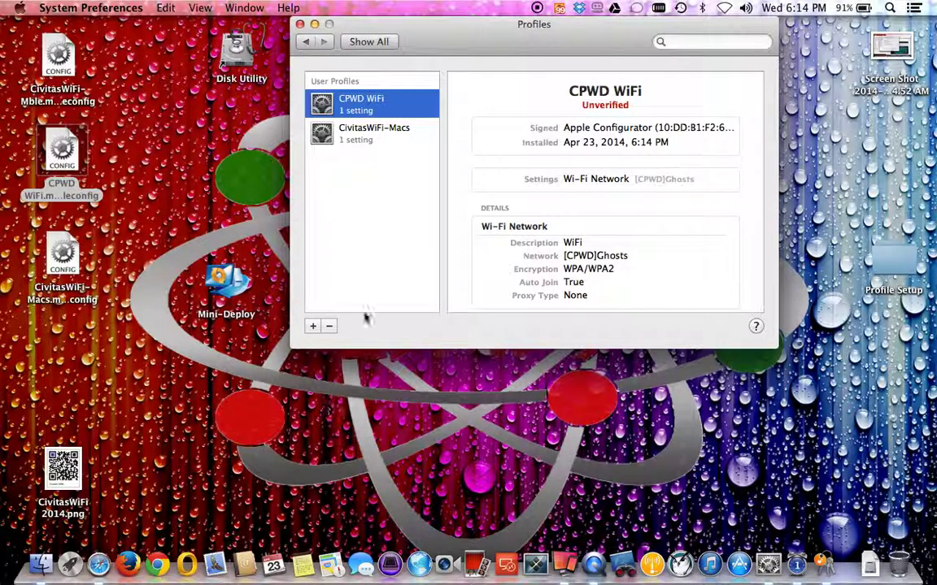
pyautogui.click(365, 137)
pyautogui.click(368, 104)
pyautogui.click(374, 140)
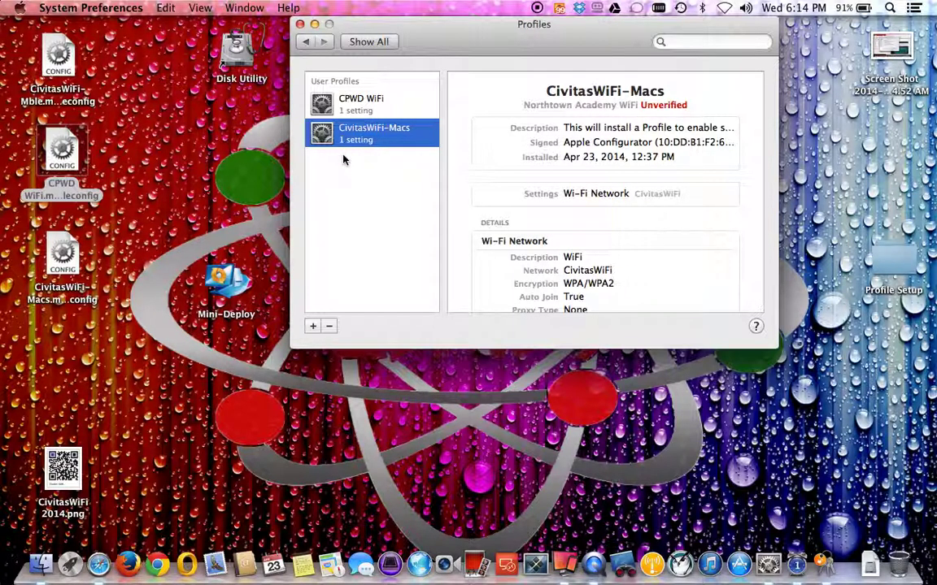
pyautogui.click(329, 327)
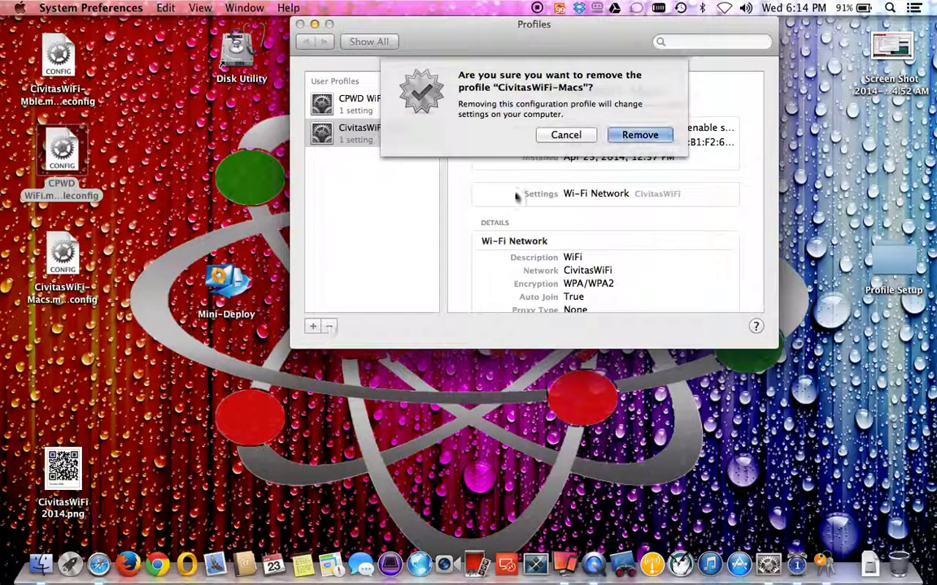
pyautogui.click(569, 136)
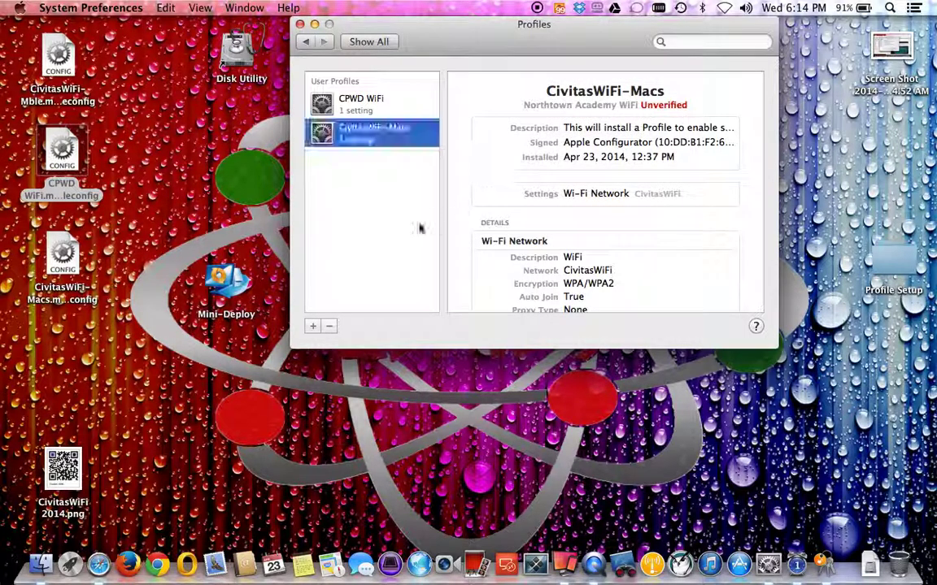
pyautogui.click(352, 102)
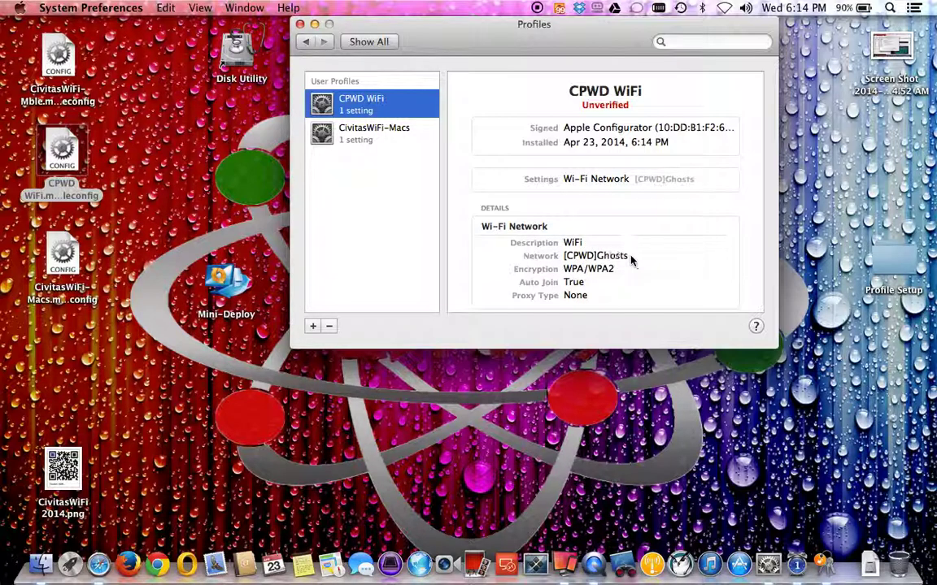
# Quit System Preferences with Cmd+Q and switch Wi-Fi back on from the menu bar.
pyautogui.click(724, 8)
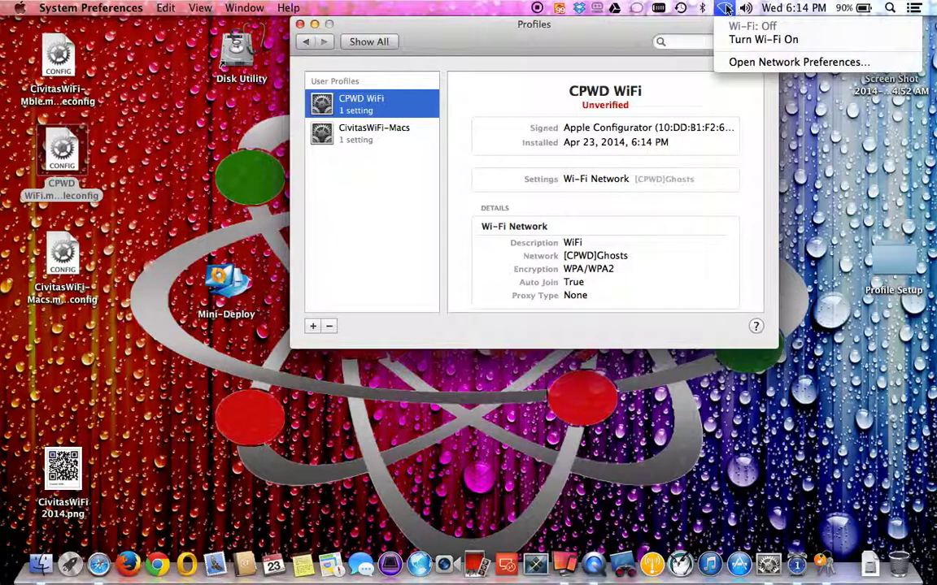
pyautogui.click(504, 41)
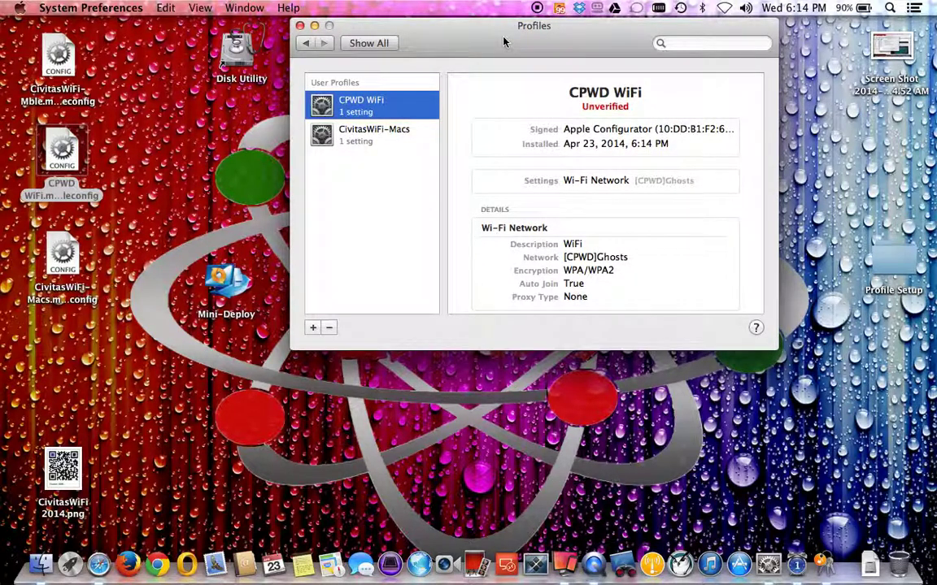
pyautogui.press('super+q')
pyautogui.click(725, 8)
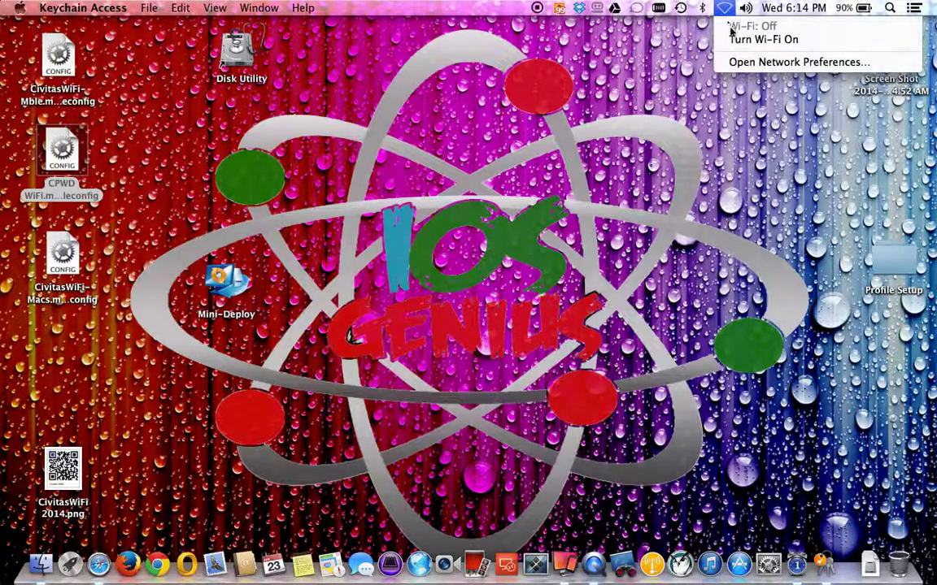
pyautogui.click(740, 41)
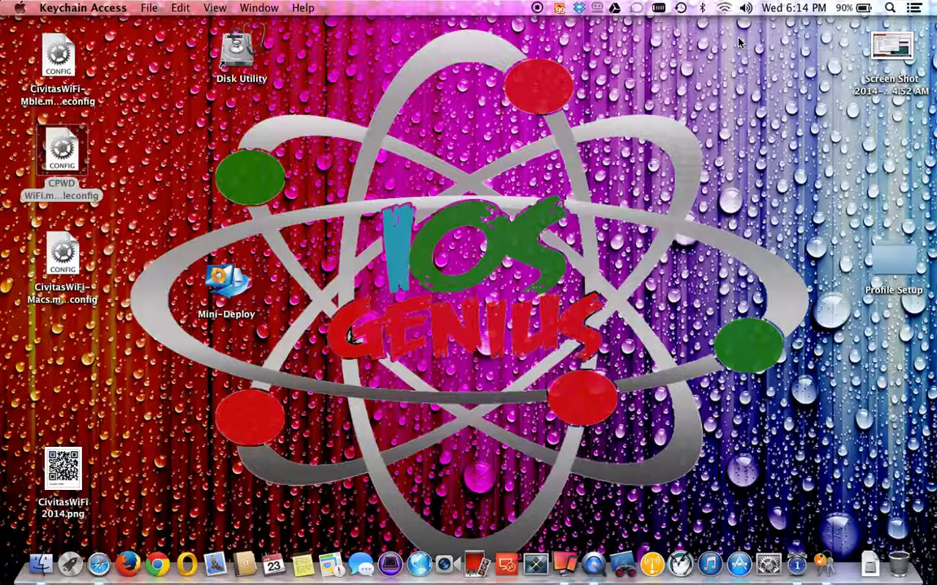
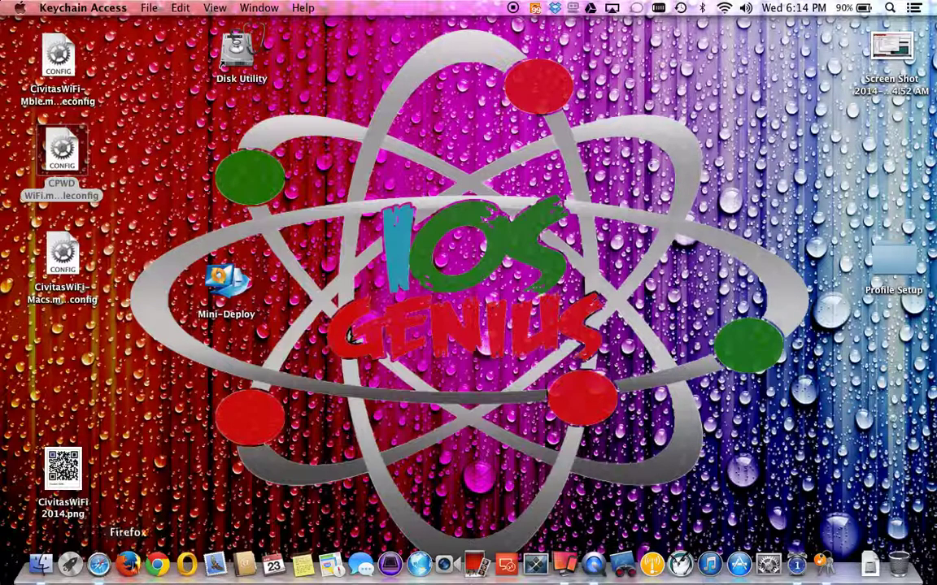
# Launch Google Chrome from the Dock.
pyautogui.click(161, 572)
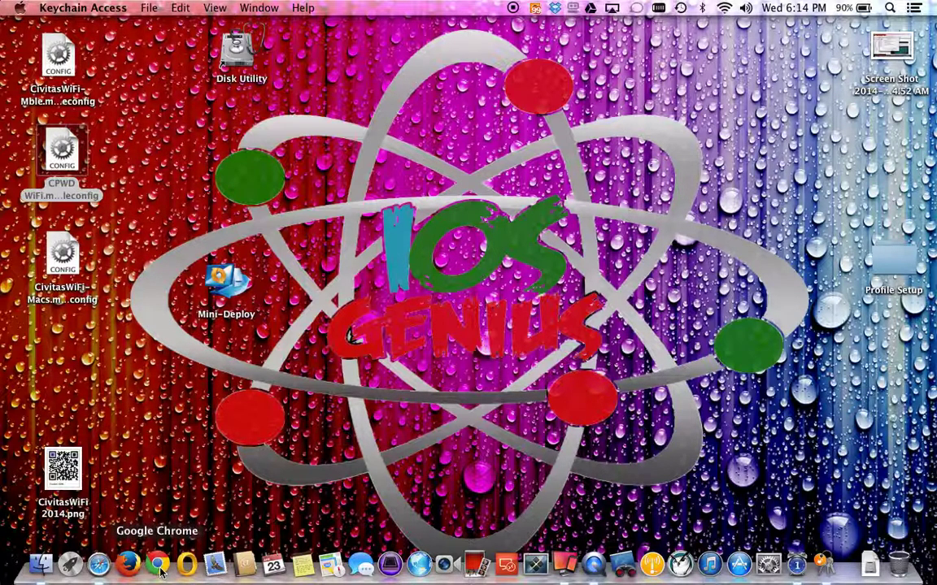
# Confirm opening Chrome and view the Ethernet connection in Network preferences.
pyautogui.click(768, 564)
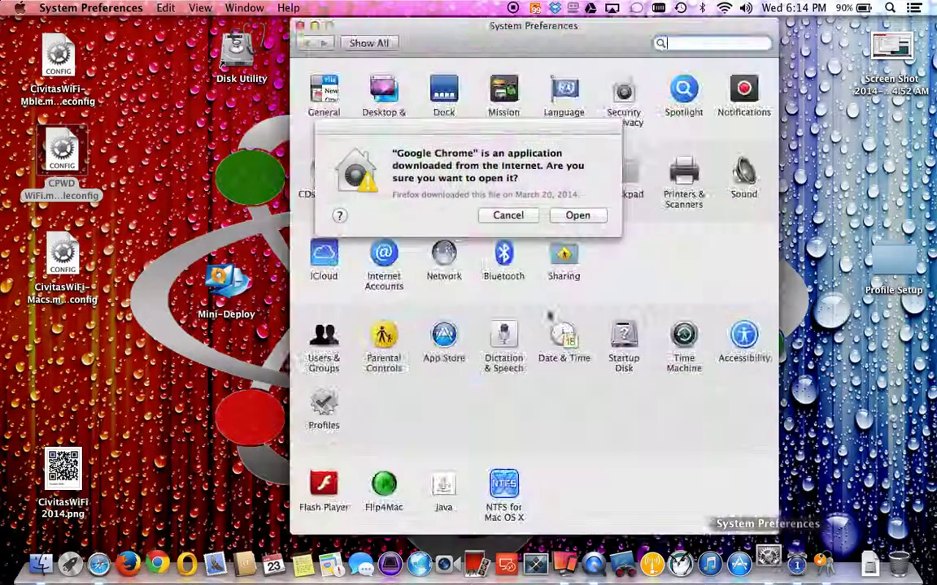
pyautogui.click(579, 215)
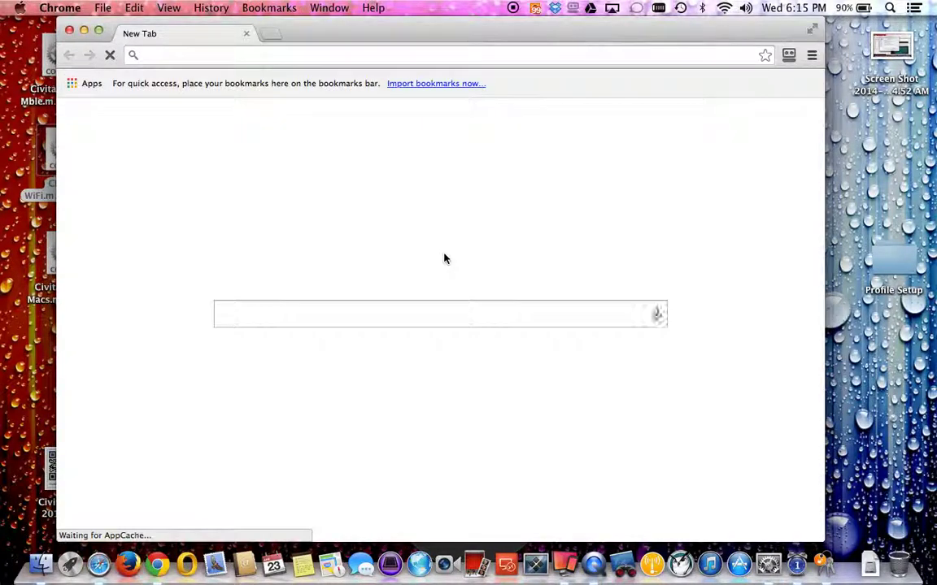
pyautogui.moveTo(461, 35); pyautogui.dragTo(427, 199)
pyautogui.click(467, 40)
pyautogui.click(444, 258)
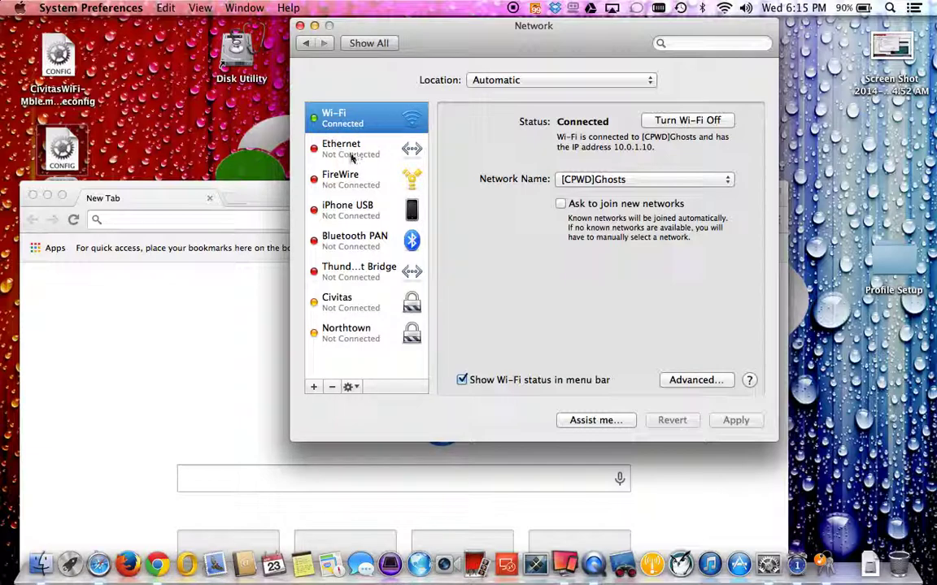
pyautogui.click(352, 158)
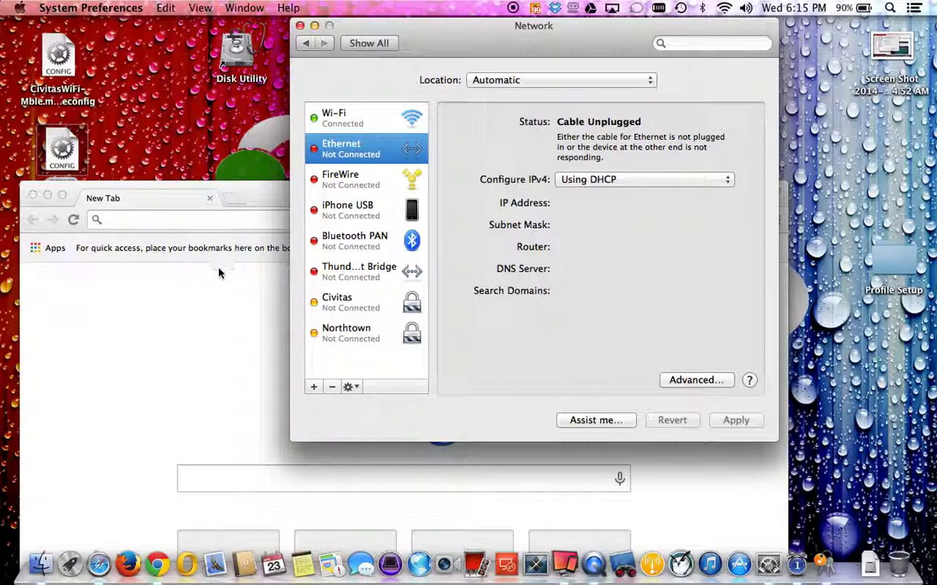
# Bring Chrome forward and load espn.com.
pyautogui.click(265, 210)
pyautogui.moveTo(305, 194); pyautogui.dragTo(330, 30)
pyautogui.click(276, 55)
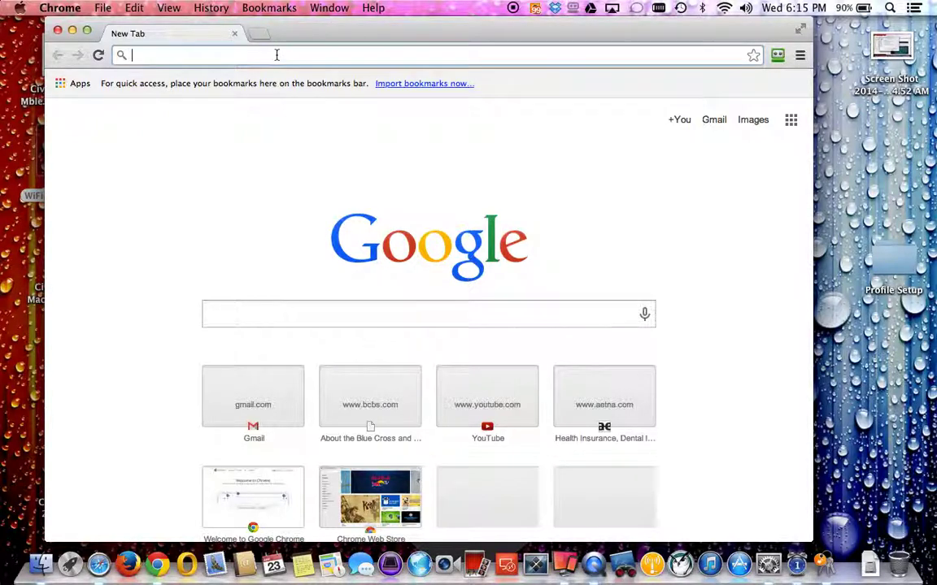
pyautogui.write('espn.com')
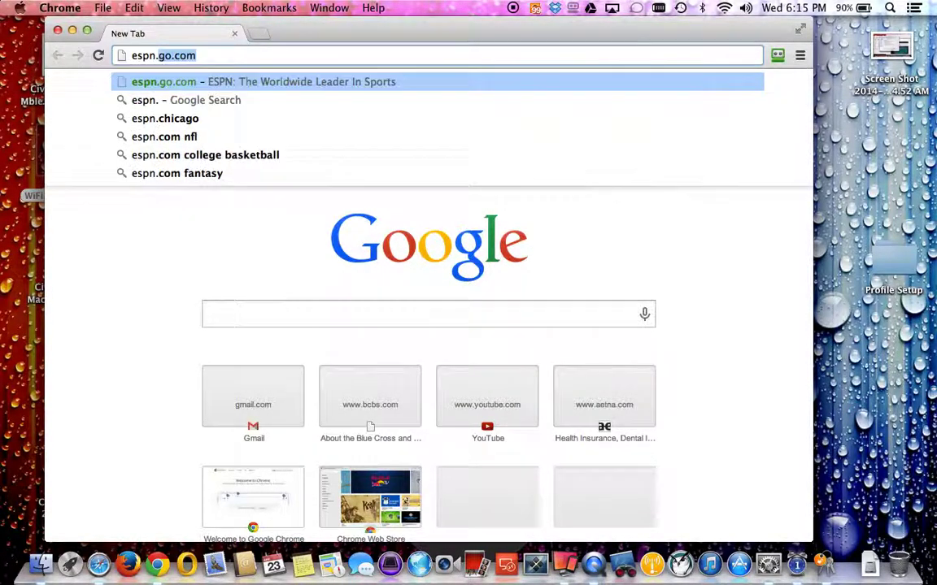
pyautogui.press('Return')
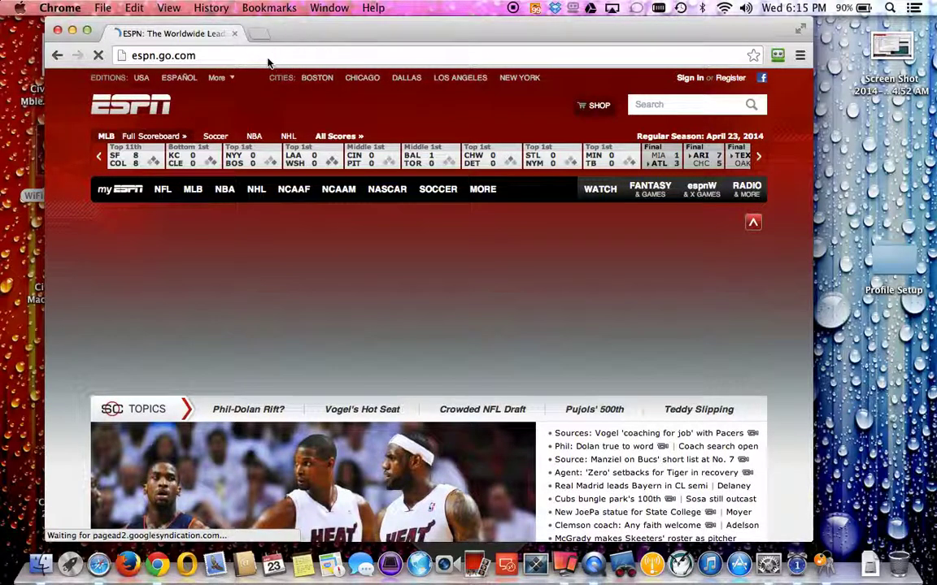
# Load yahoo.com, then close the Chrome window.
pyautogui.click(269, 57)
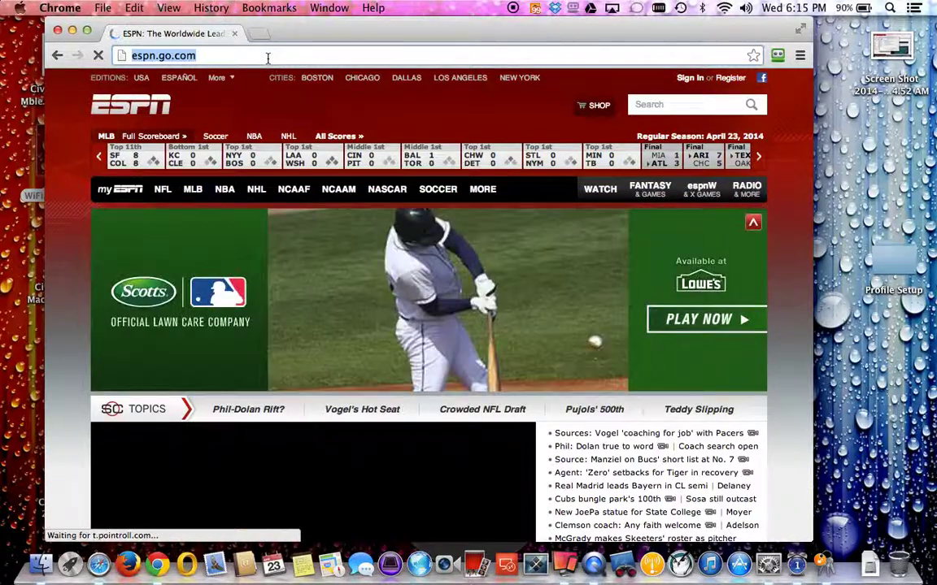
pyautogui.press('BackSpace')
pyautogui.write('yahoo.com')
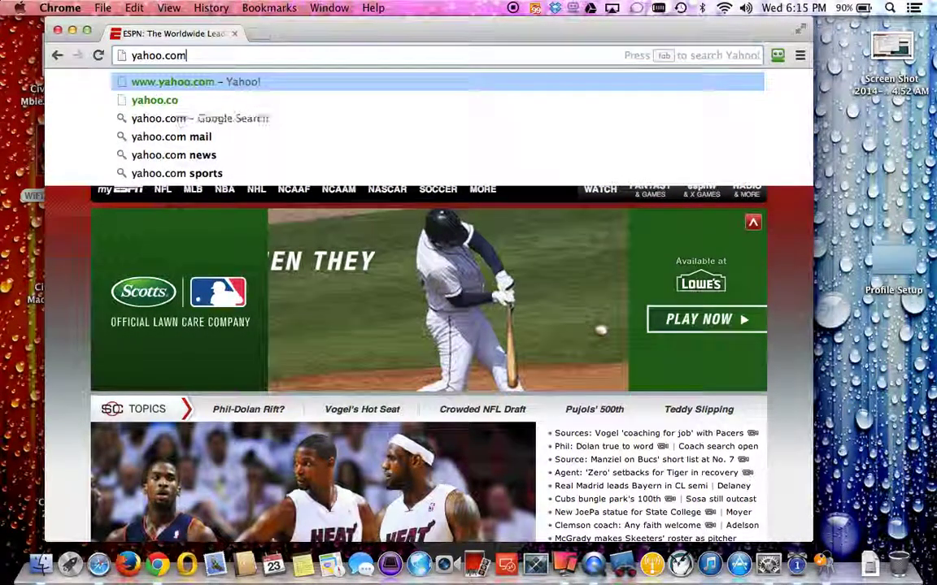
pyautogui.press('Return')
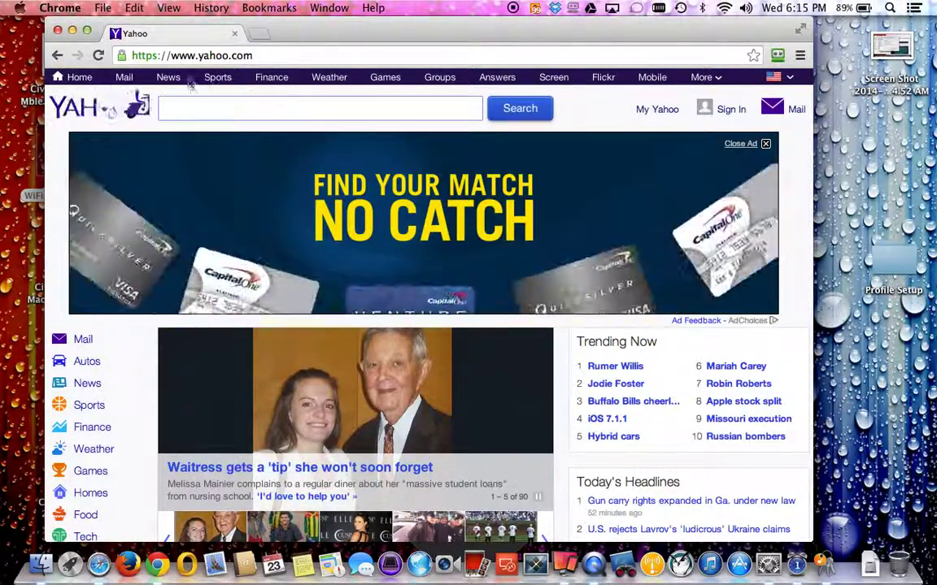
pyautogui.click(58, 30)
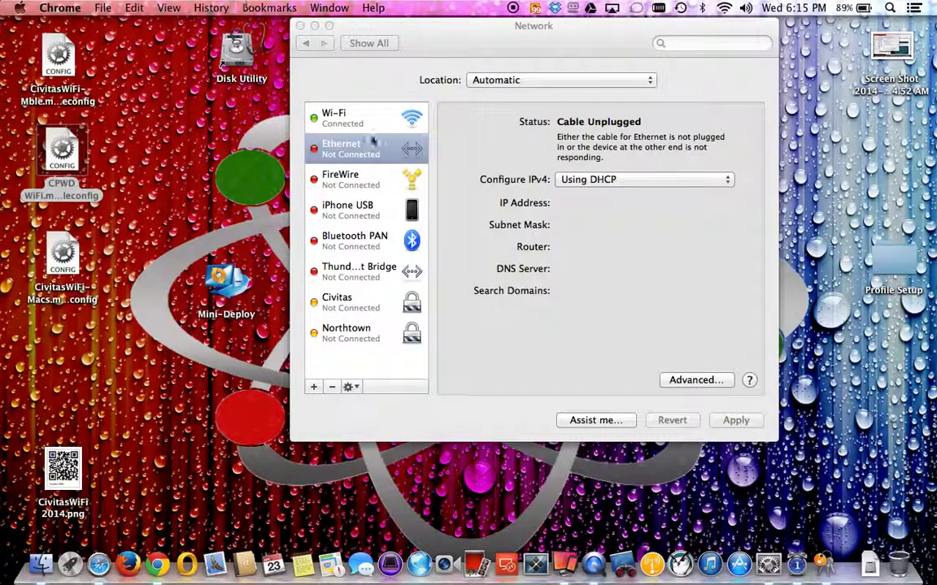
# Inspect Wi-Fi's Advanced preferred networks, CivitasWiFi and [CPWD]Ghosts, then cancel and close Network.
pyautogui.click(350, 117)
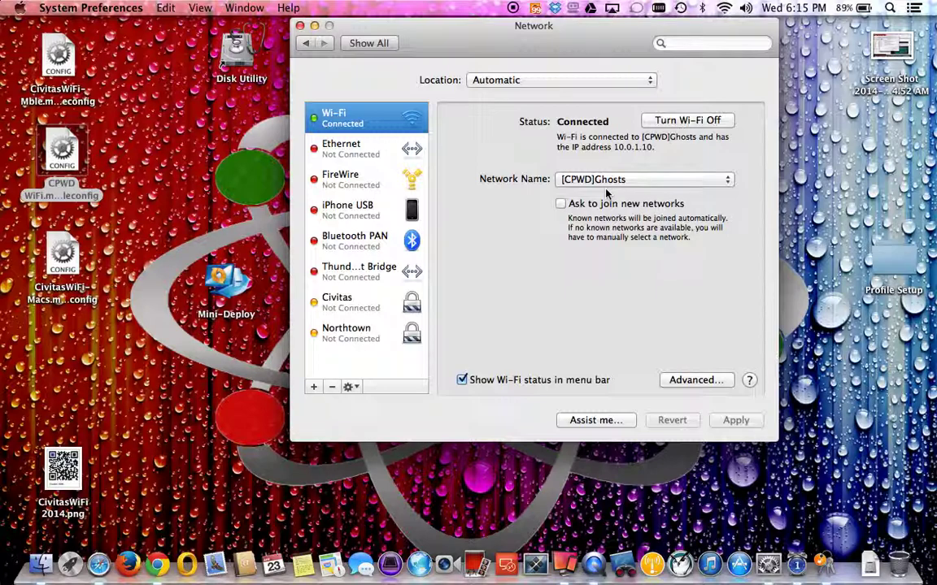
pyautogui.click(701, 380)
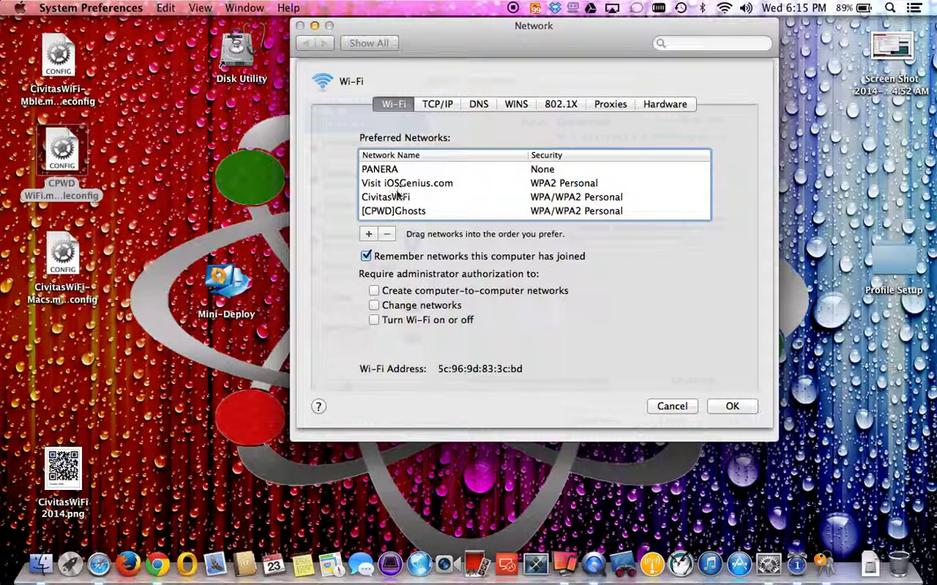
pyautogui.click(389, 199)
pyautogui.click(398, 213)
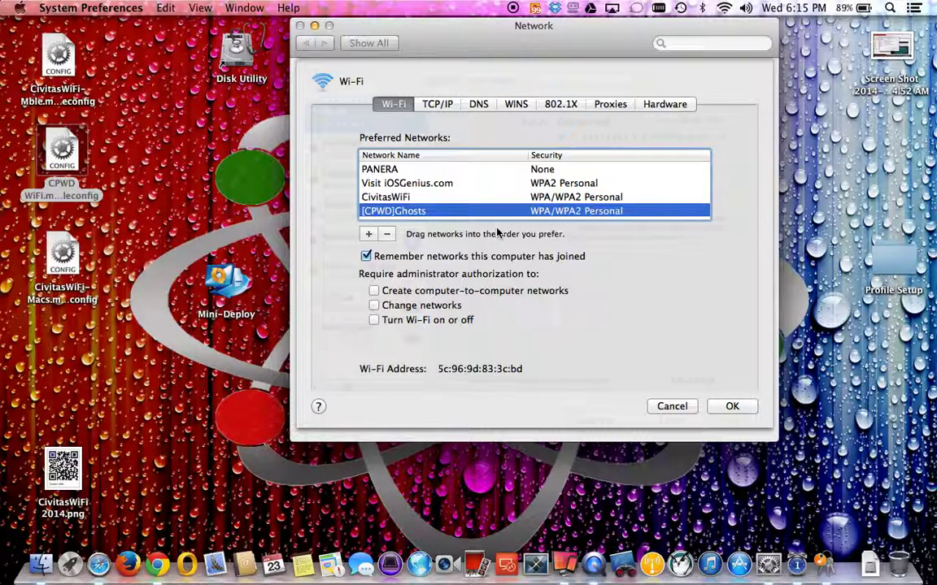
pyautogui.click(686, 409)
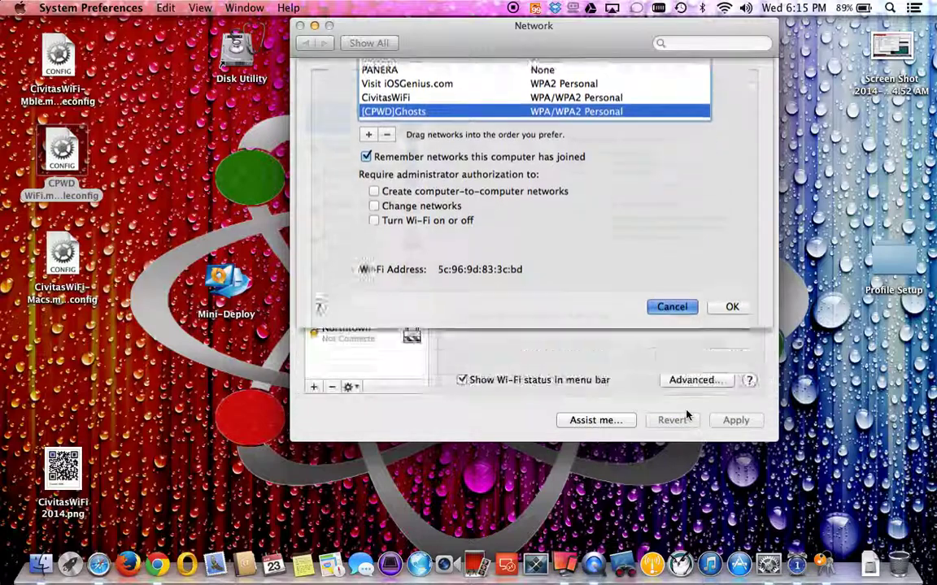
pyautogui.click(300, 26)
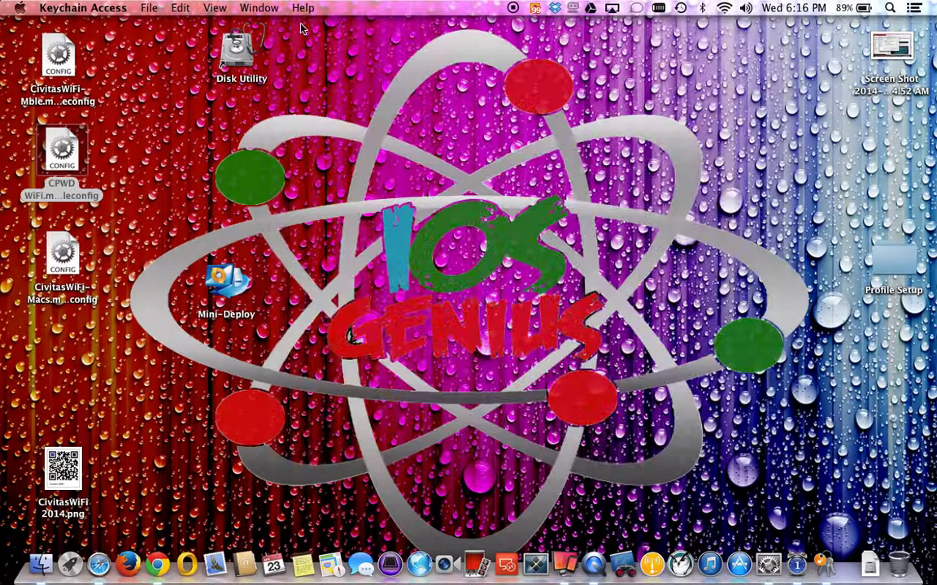
# Launch Keychain Access by searching for 'keychain' in system search.
pyautogui.click(890, 8)
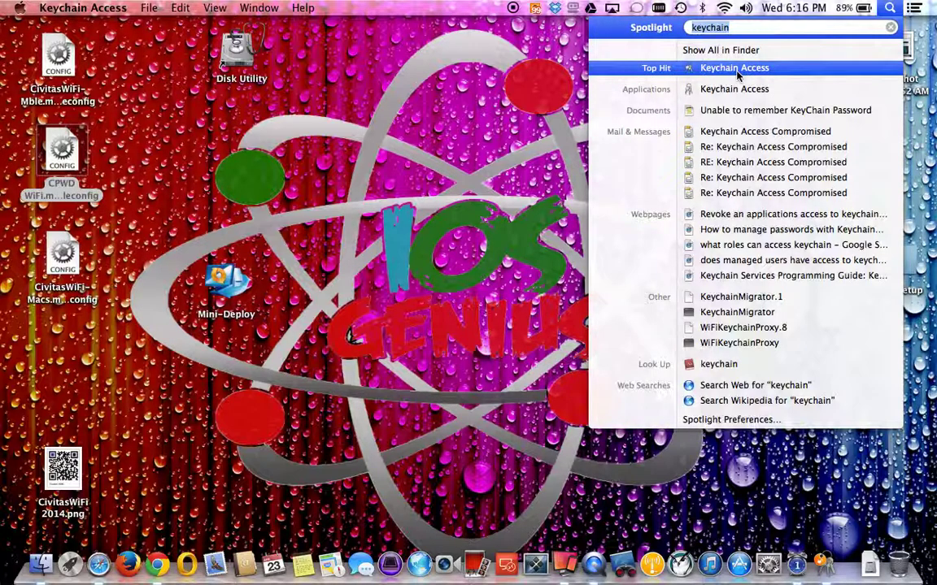
pyautogui.click(890, 26)
pyautogui.click(890, 8)
pyautogui.click(890, 8)
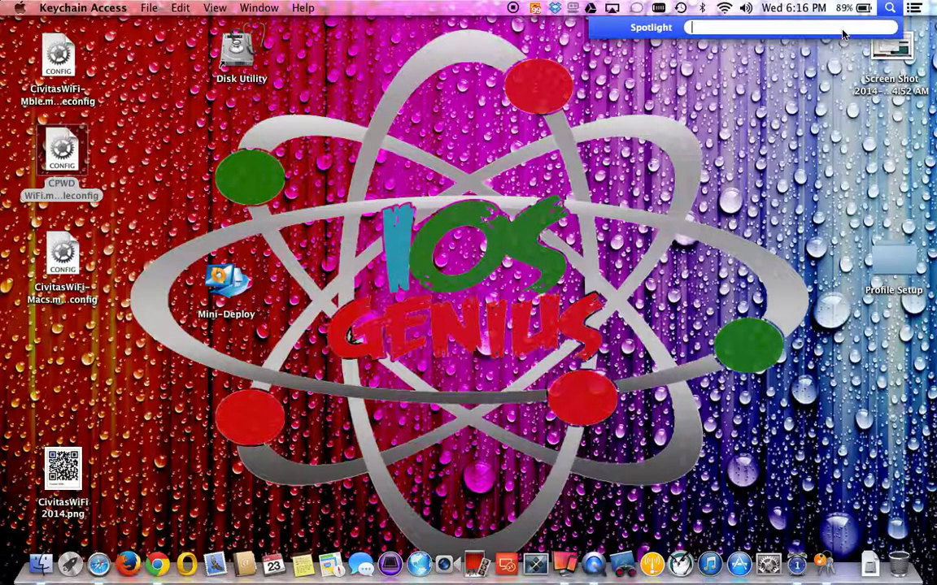
pyautogui.write('keychain')
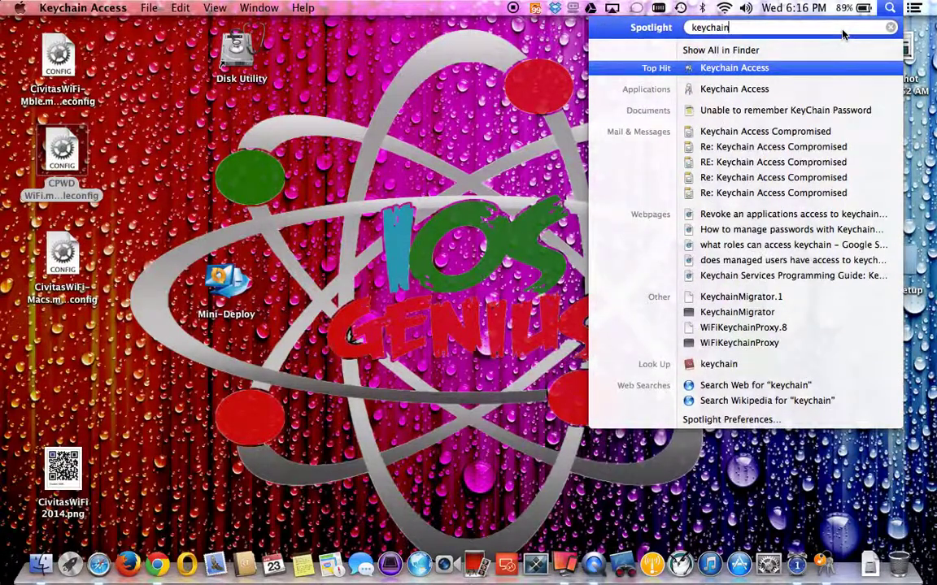
pyautogui.press('Return')
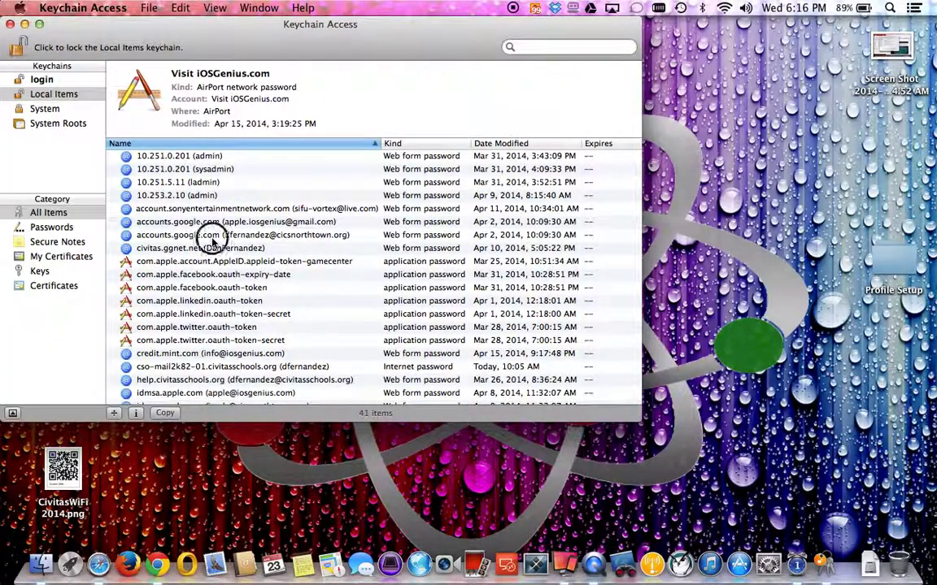
pyautogui.click(213, 236)
pyautogui.scroll(-10, 213, 242)
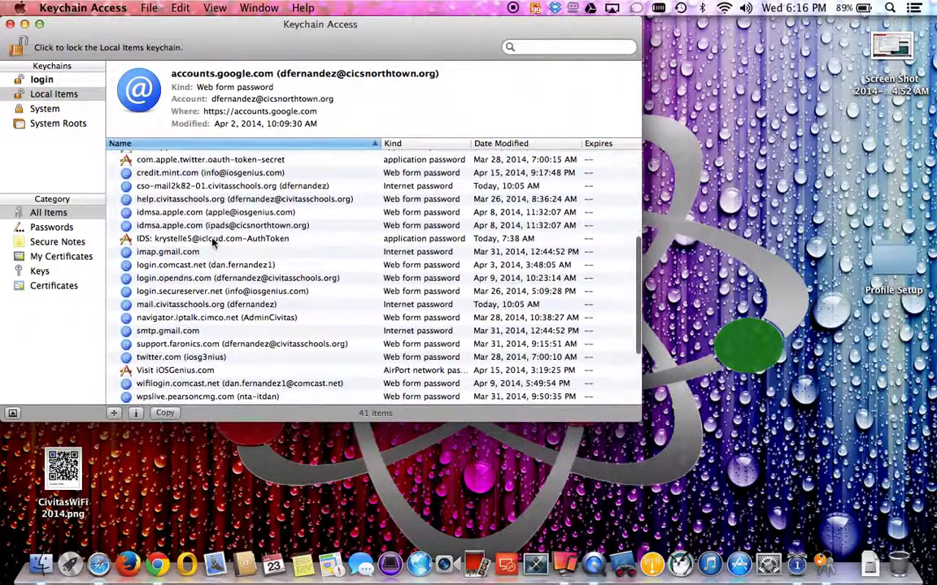
pyautogui.scroll(-5, 213, 244)
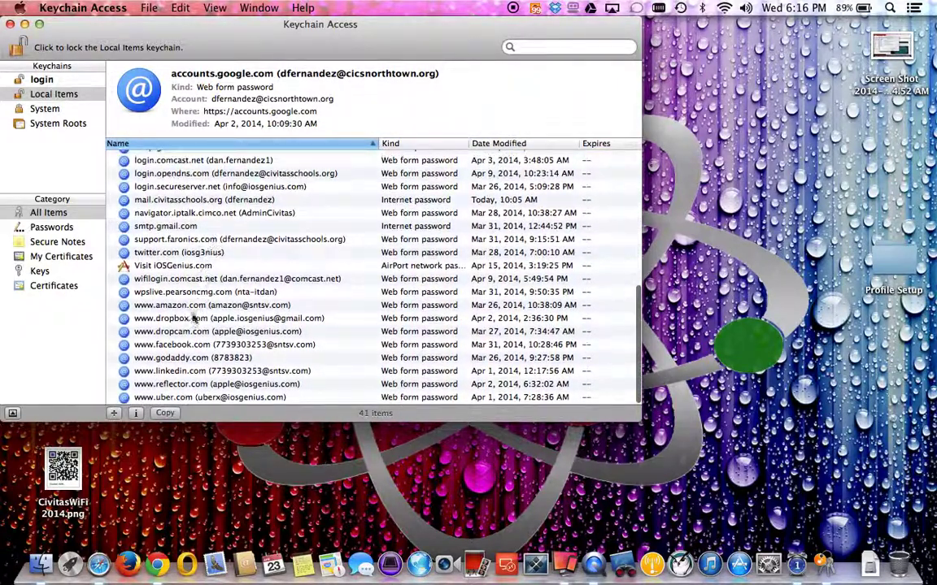
pyautogui.click(187, 384)
pyautogui.click(192, 306)
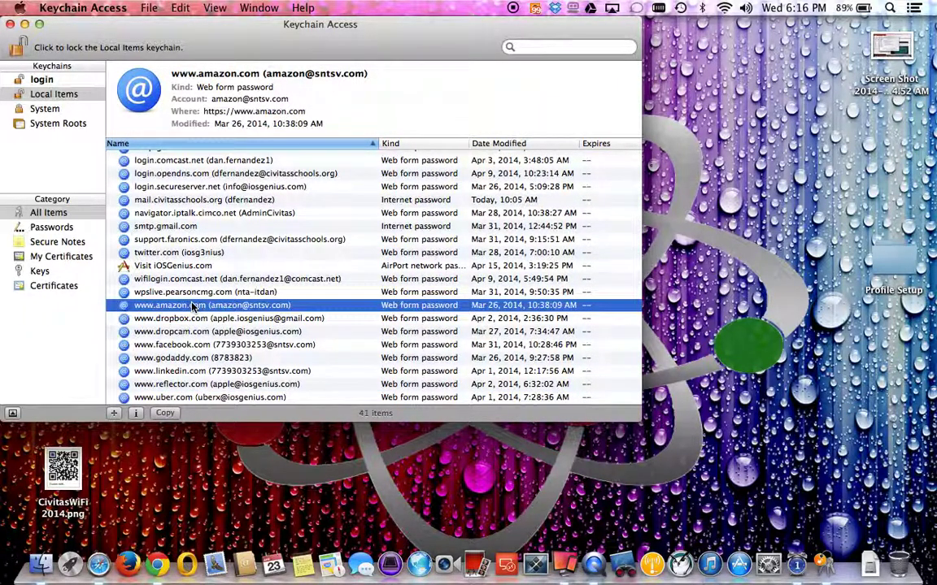
pyautogui.click(189, 228)
pyautogui.scroll(5, 189, 232)
pyautogui.click(187, 232)
pyautogui.scroll(5, 187, 232)
pyautogui.click(188, 226)
pyautogui.click(187, 226)
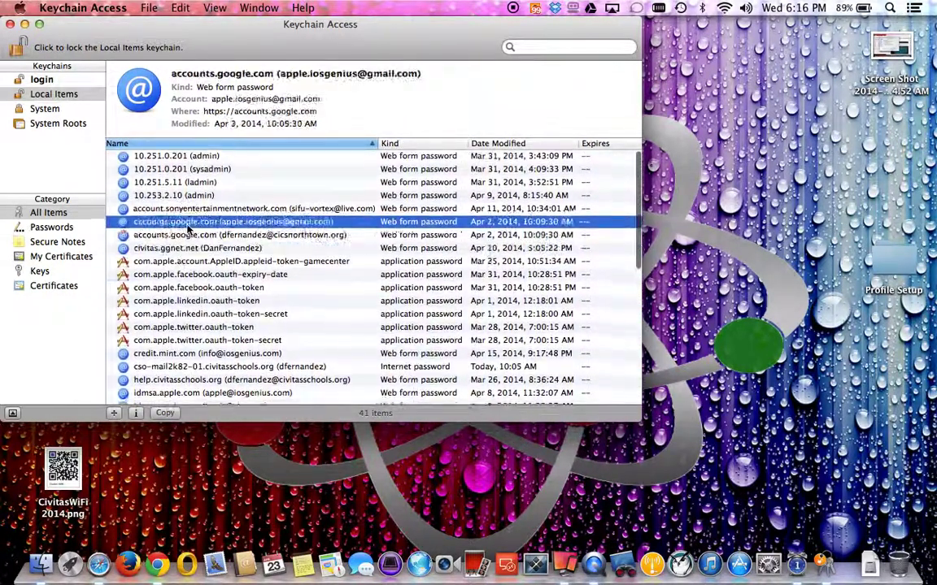
pyautogui.click(188, 168)
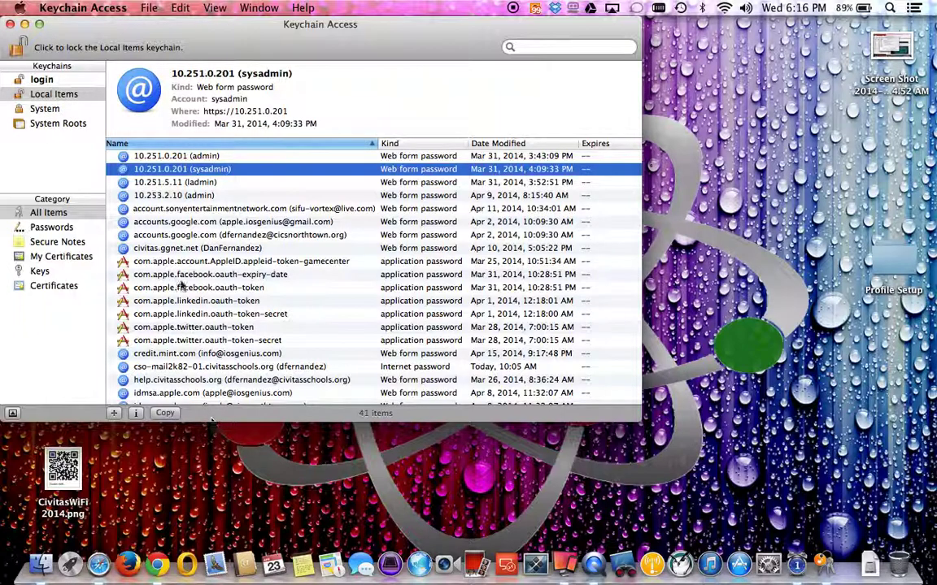
# Locate the CPWD WiFi file on the desktop, then return to Keychain and open System Preferences.
pyautogui.moveTo(205, 24); pyautogui.dragTo(453, 24)
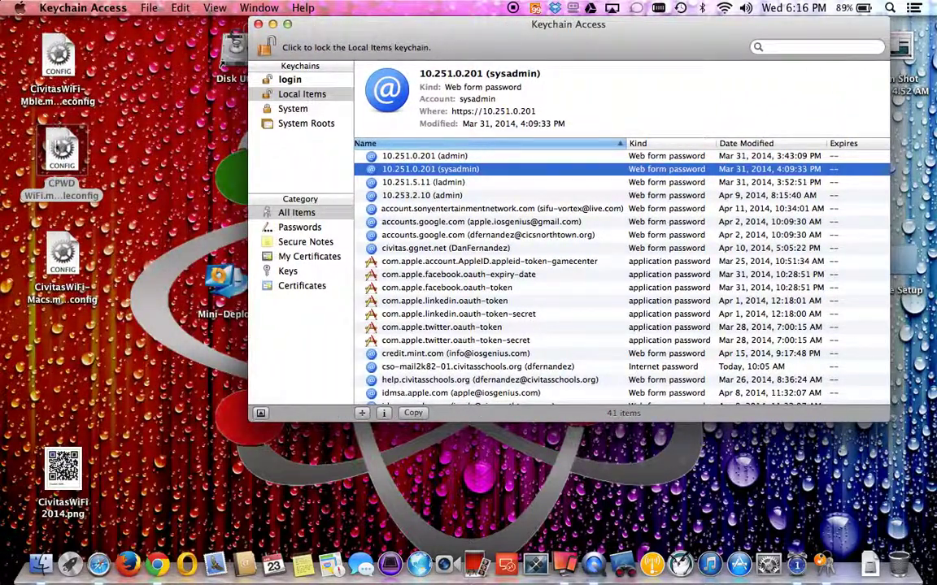
pyautogui.click(57, 140)
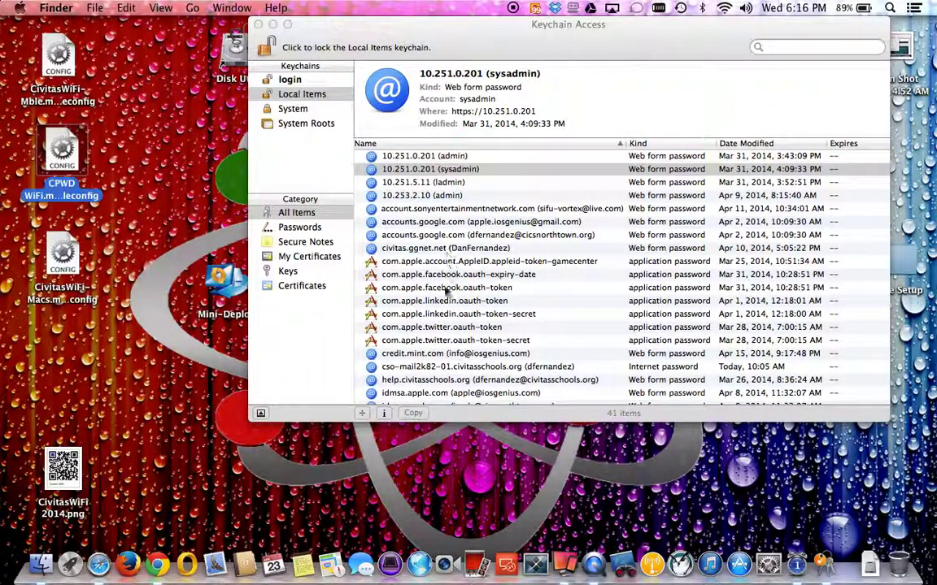
pyautogui.click(443, 255)
pyautogui.click(451, 222)
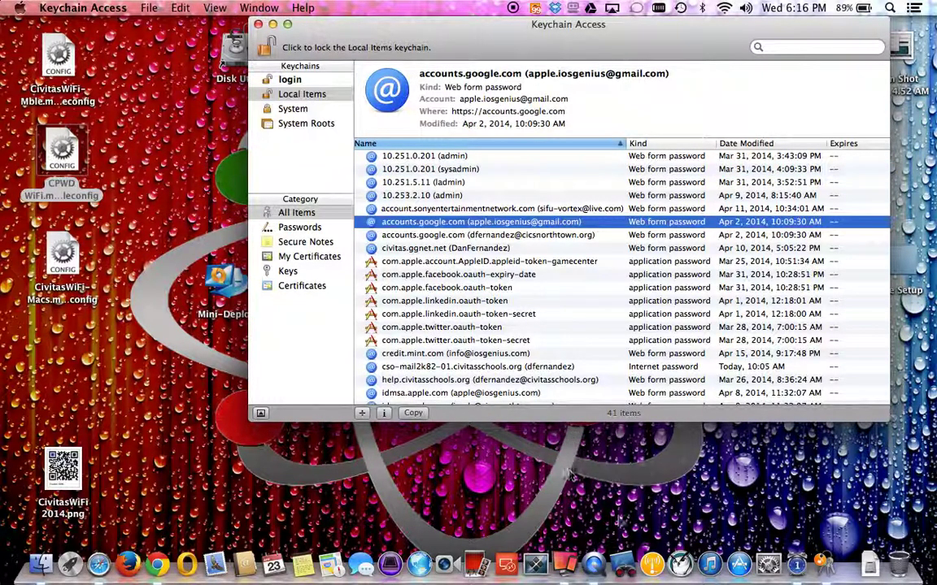
pyautogui.click(768, 564)
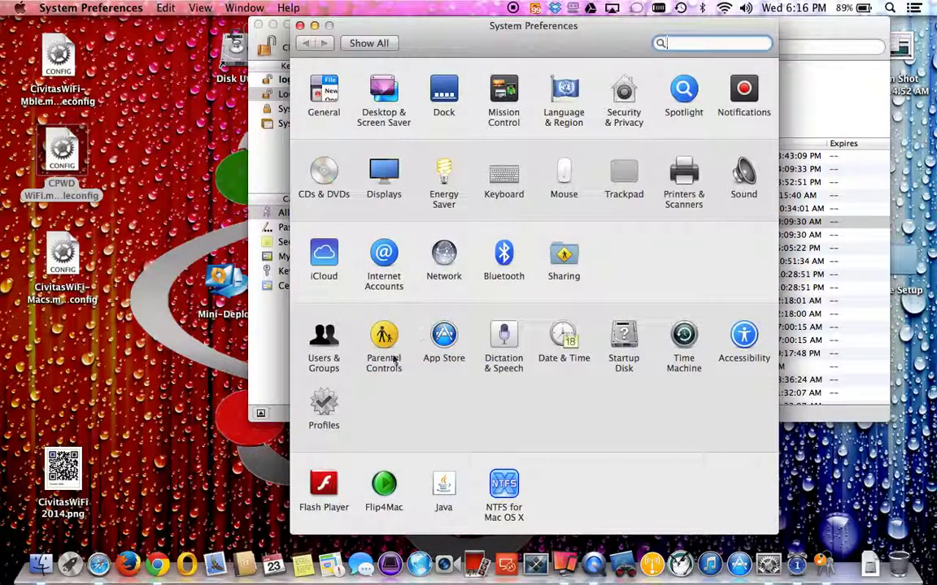
# Review the CPWD WiFi and CivitasWiFi-Macs profiles in Profiles, then close System Preferences.
pyautogui.click(323, 402)
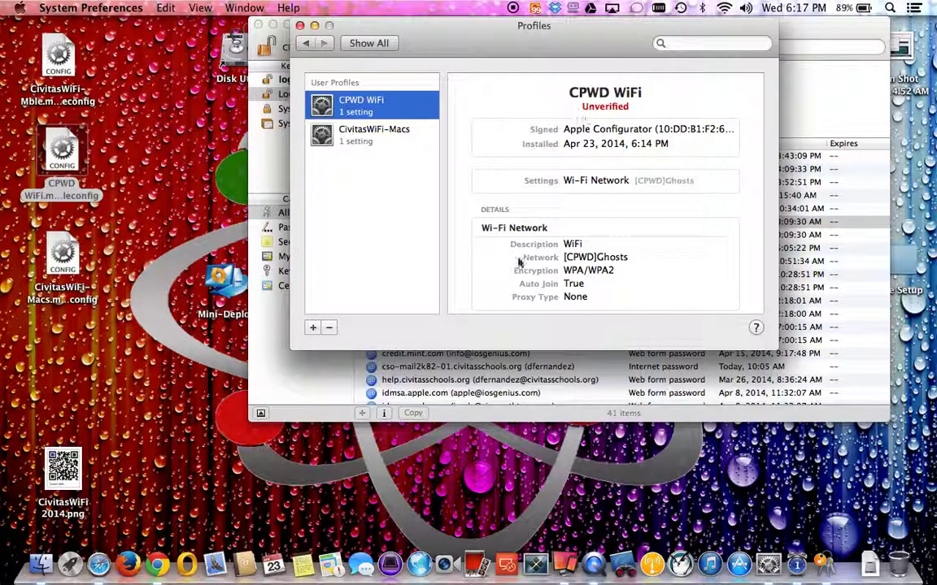
pyautogui.click(299, 26)
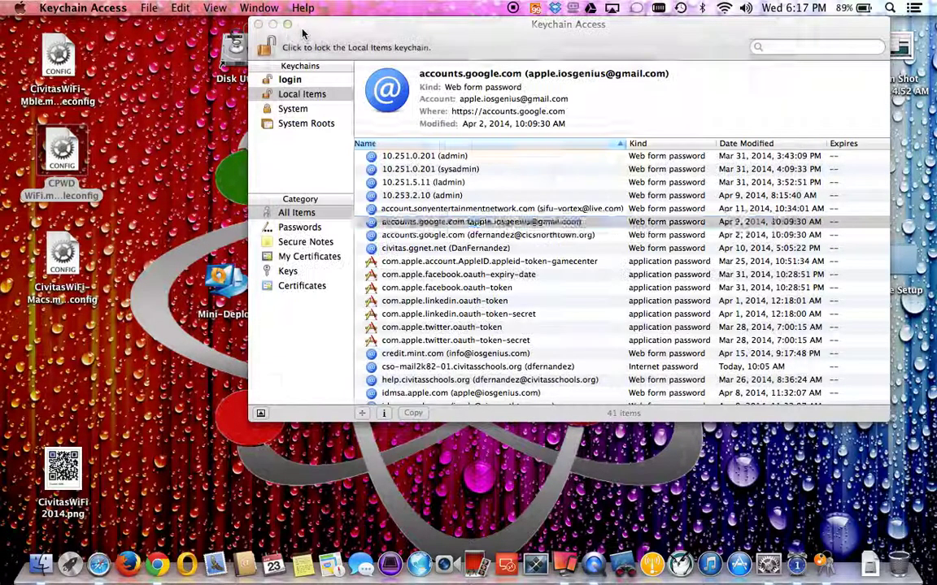
# Turn Wi-Fi off and remove the CPWD WiFi profile in Profiles, then close preferences.
pyautogui.click(724, 11)
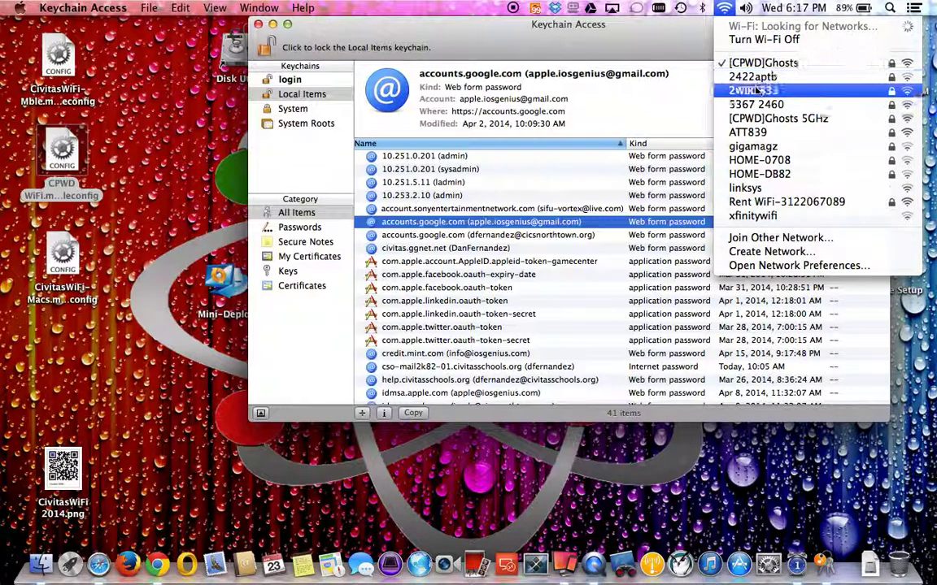
pyautogui.click(753, 44)
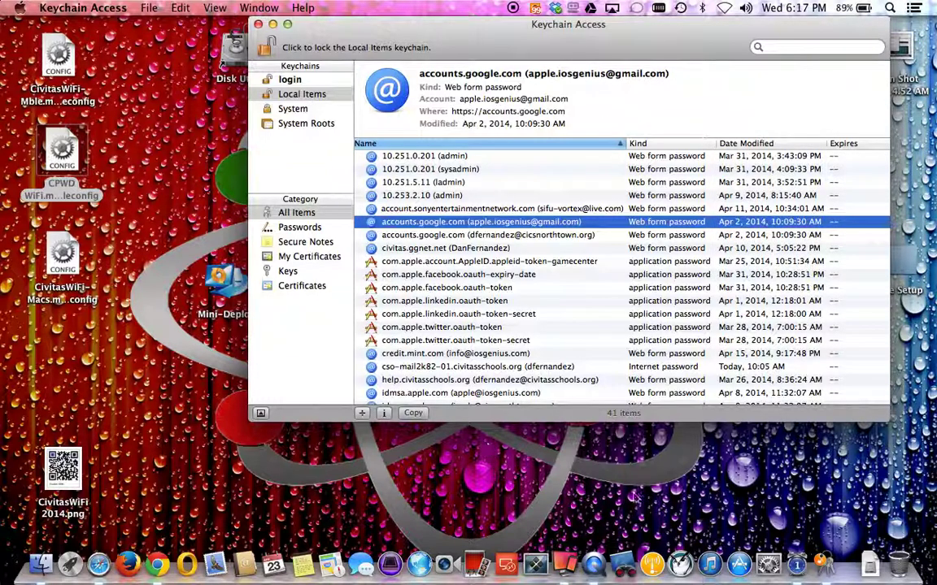
pyautogui.click(767, 564)
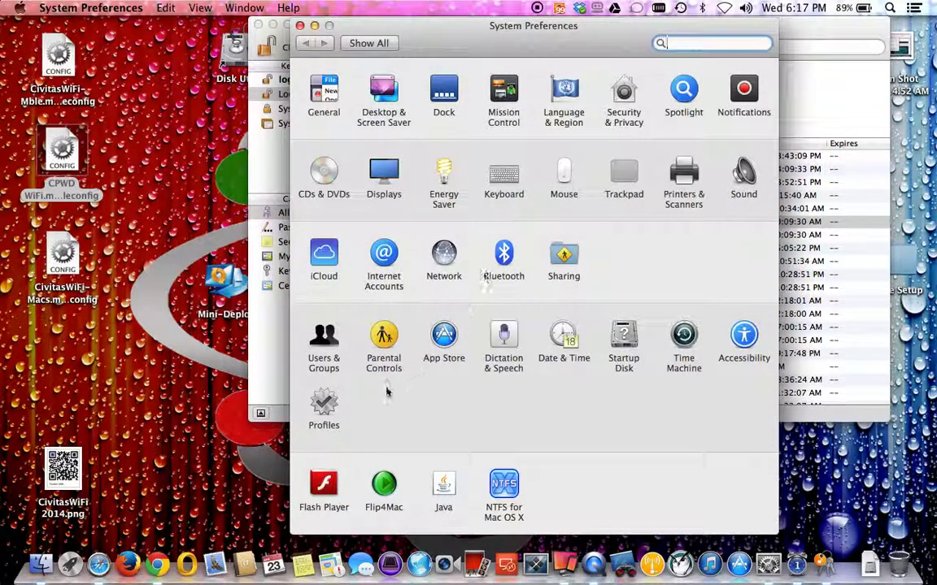
pyautogui.click(324, 410)
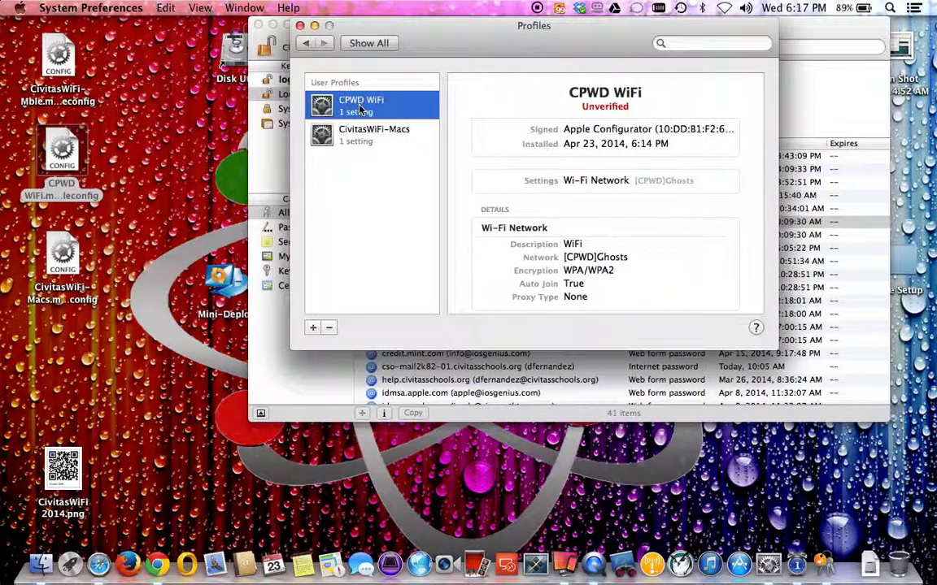
pyautogui.click(329, 329)
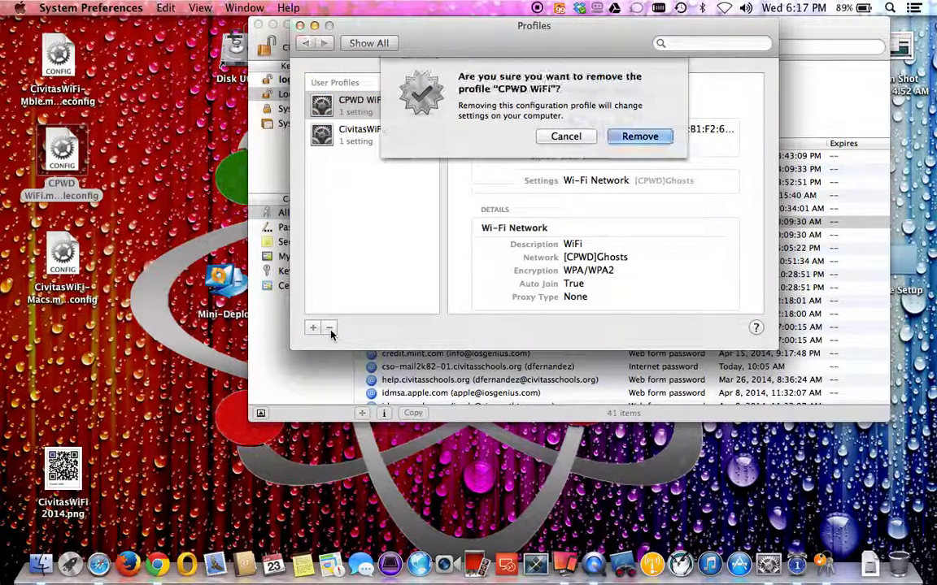
pyautogui.click(639, 137)
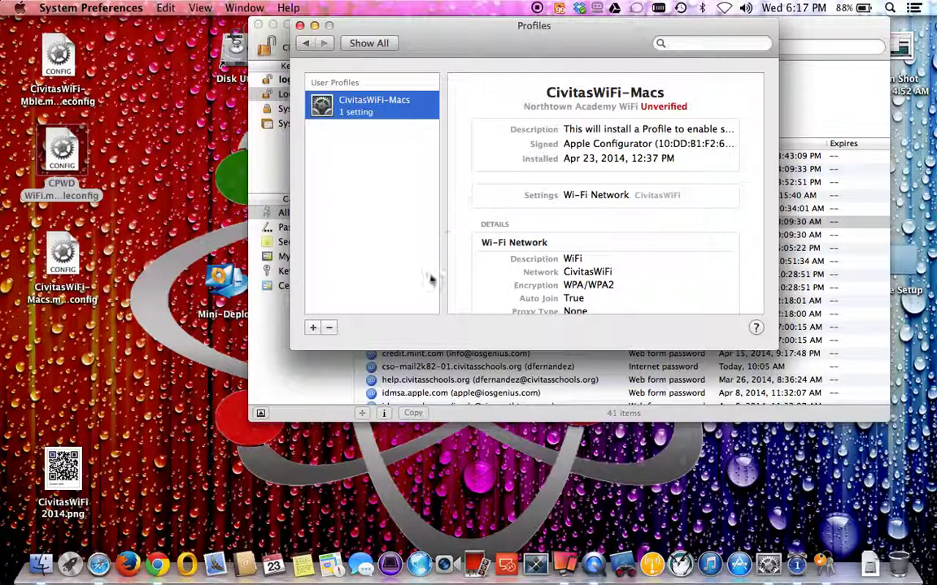
pyautogui.click(299, 25)
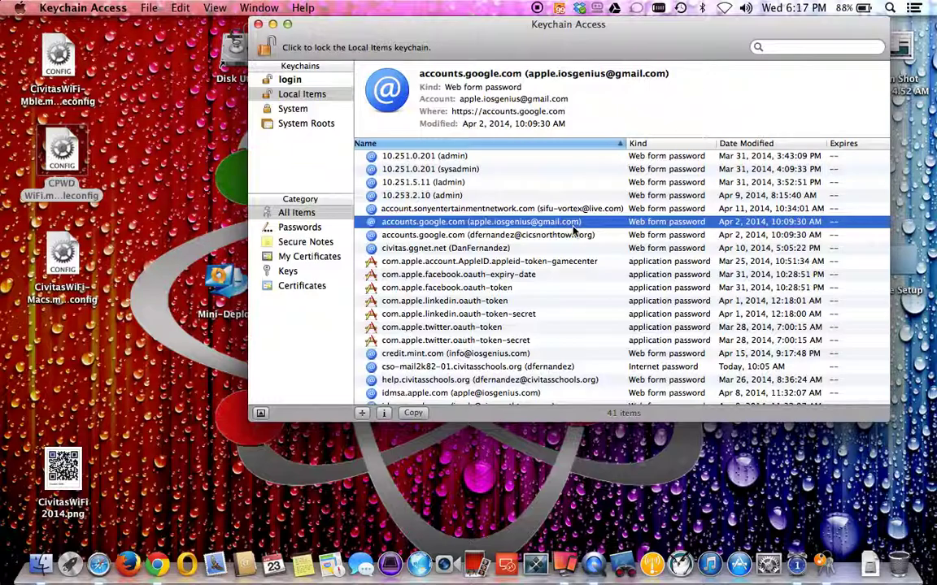
# Close the Keychain Access window.
pyautogui.scroll(-10, 486, 302)
pyautogui.click(461, 39)
pyautogui.press('super+w')
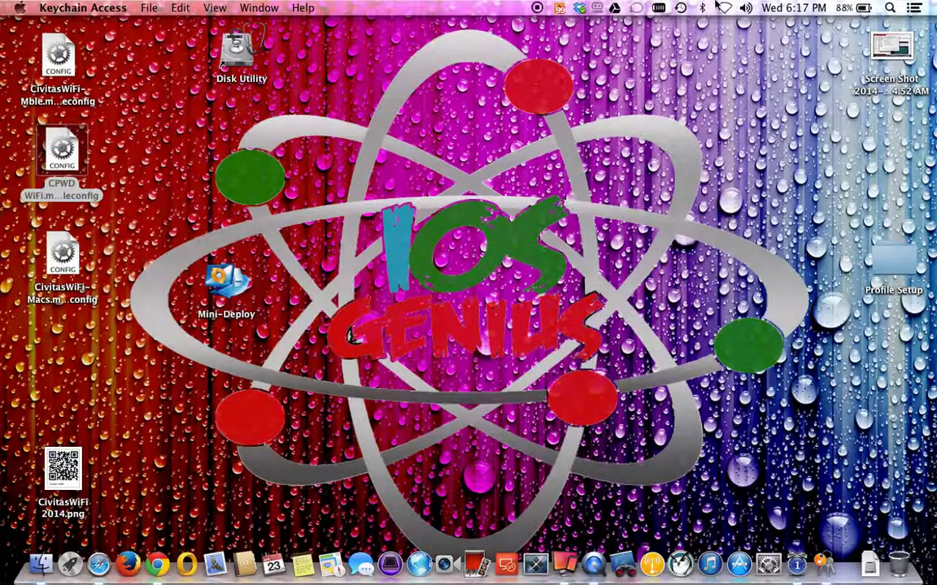
# Turn Wi-Fi on and view the Advanced preferred networks, selecting Visit iOSGenius.com.
pyautogui.click(722, 7)
pyautogui.click(745, 38)
pyautogui.click(723, 7)
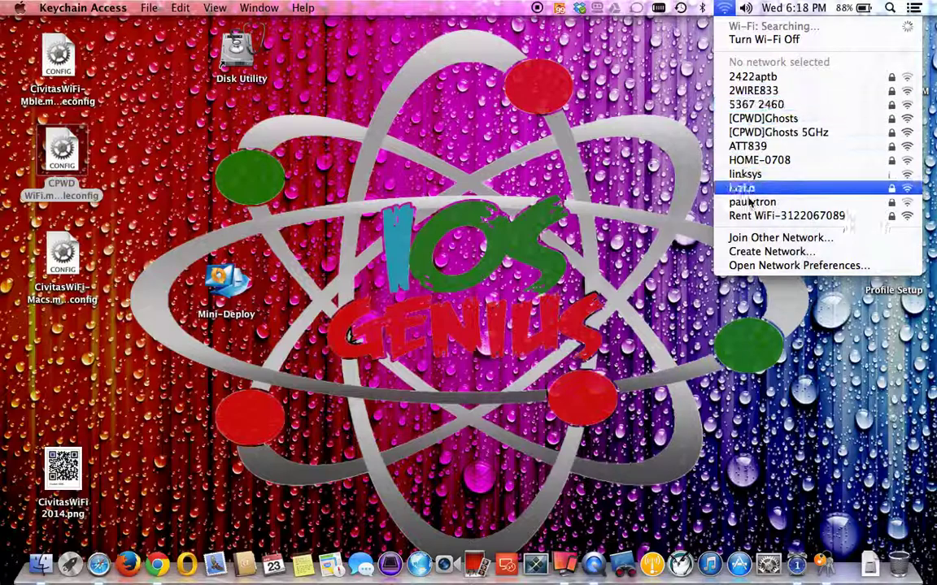
pyautogui.click(765, 265)
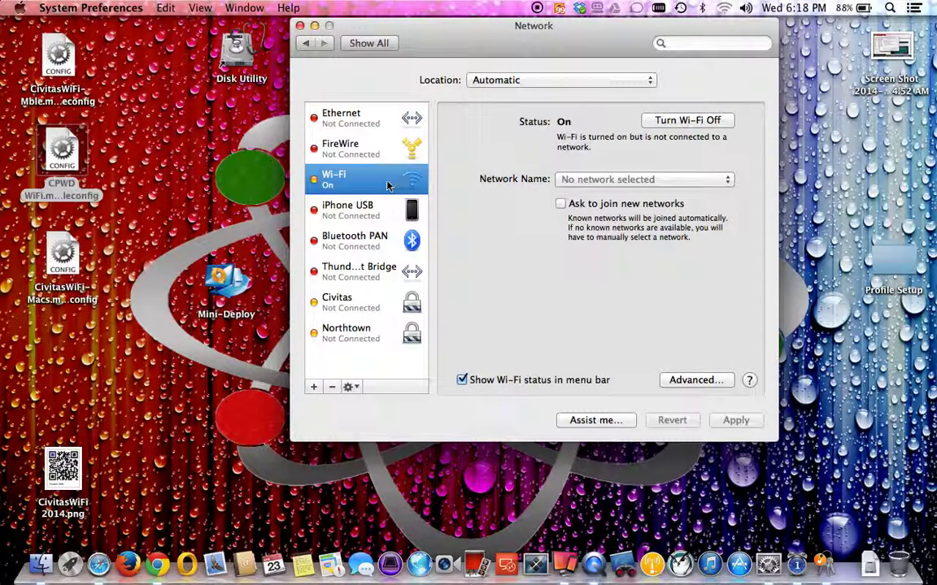
pyautogui.click(693, 380)
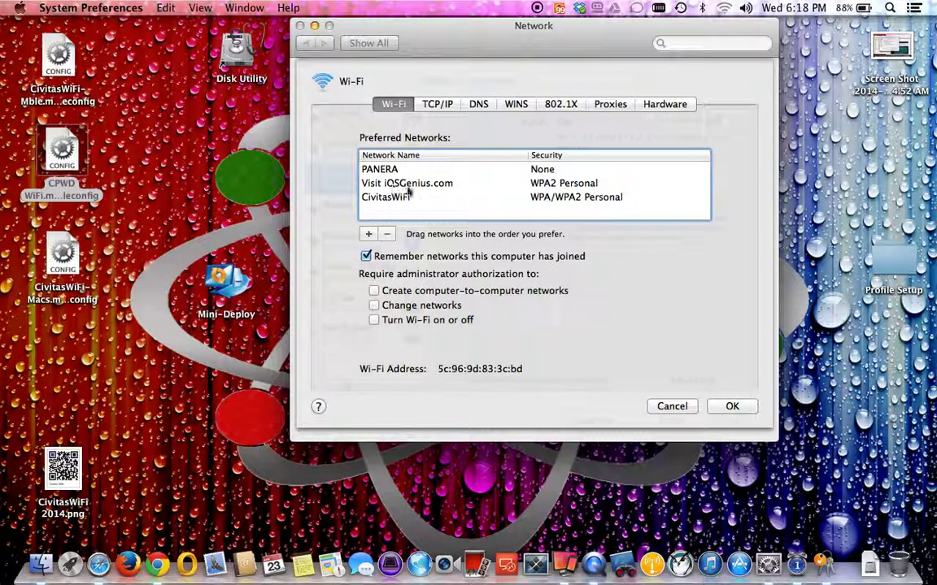
pyautogui.click(626, 182)
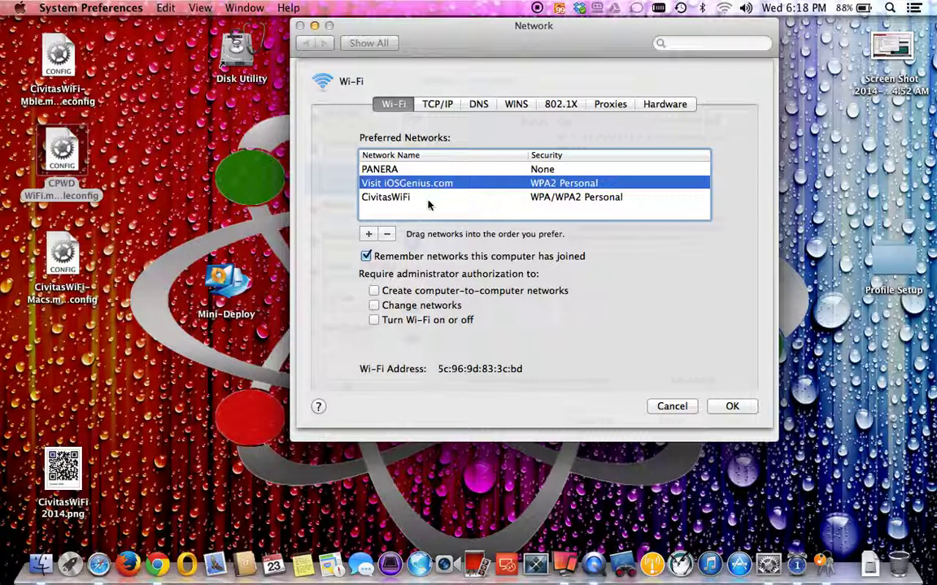
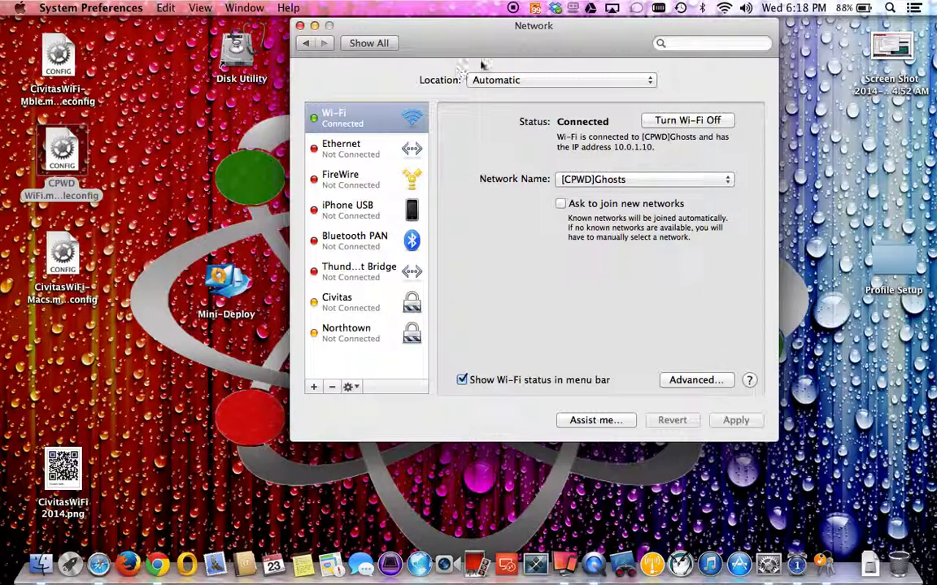
pyautogui.moveTo(492, 55); pyautogui.dragTo(388, 111)
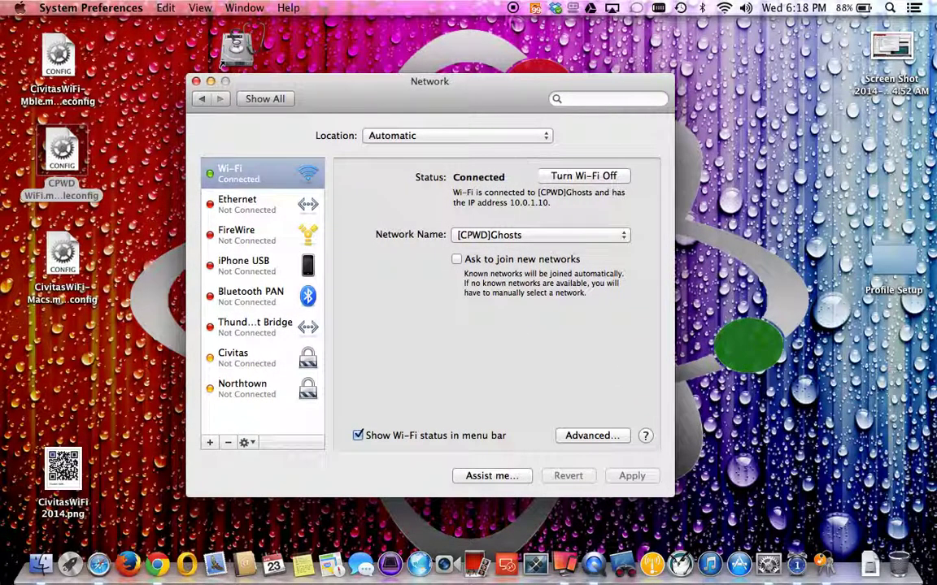
pyautogui.click(724, 7)
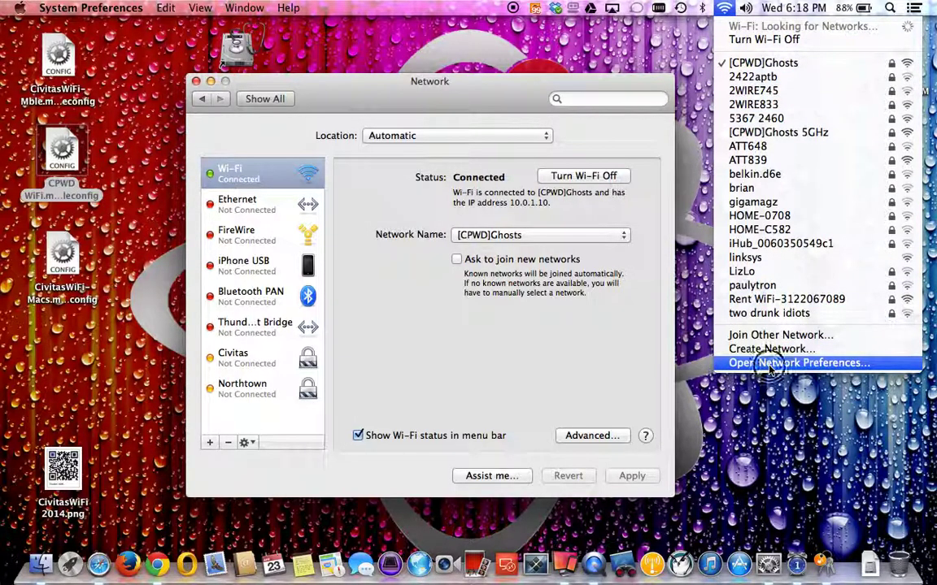
pyautogui.click(769, 365)
pyautogui.click(592, 436)
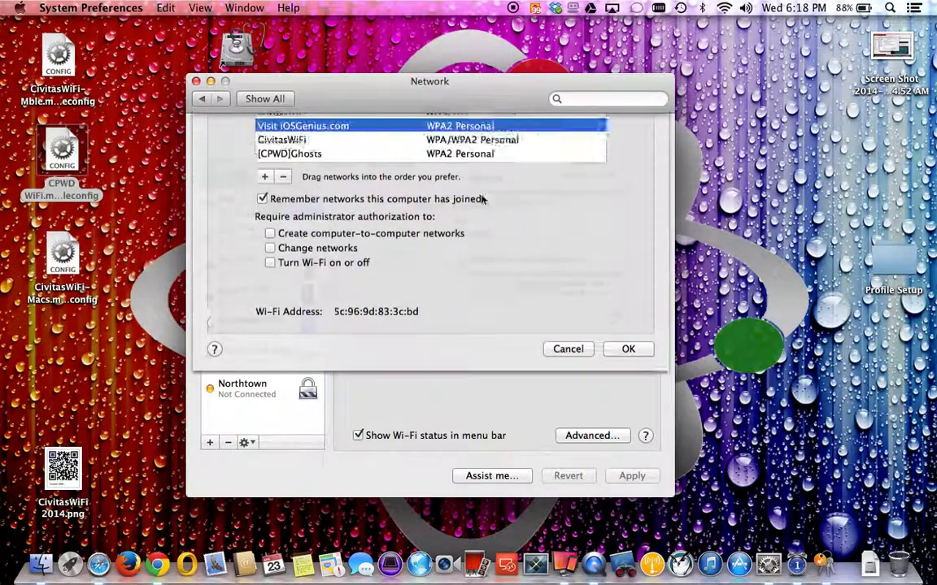
pyautogui.moveTo(289, 254); pyautogui.dragTo(309, 273)
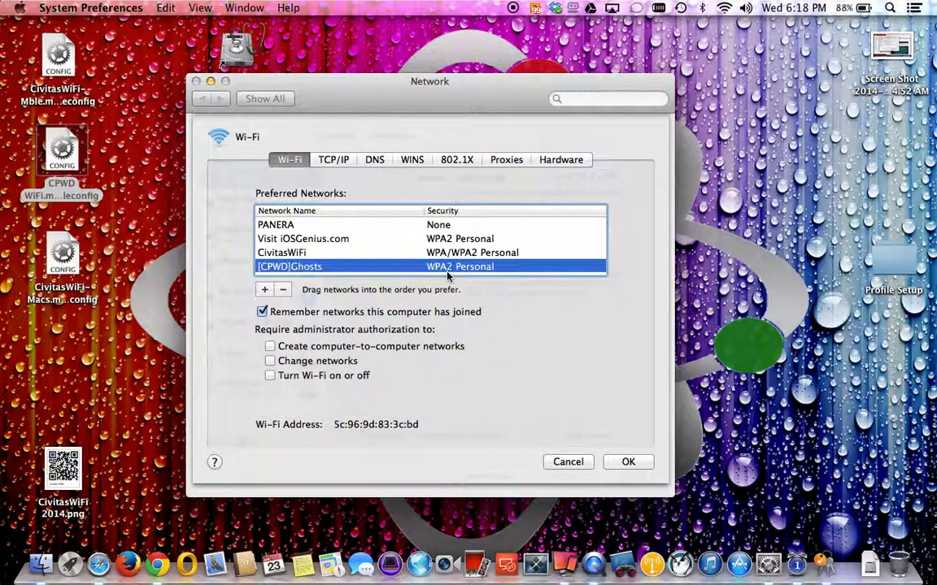
pyautogui.click(568, 462)
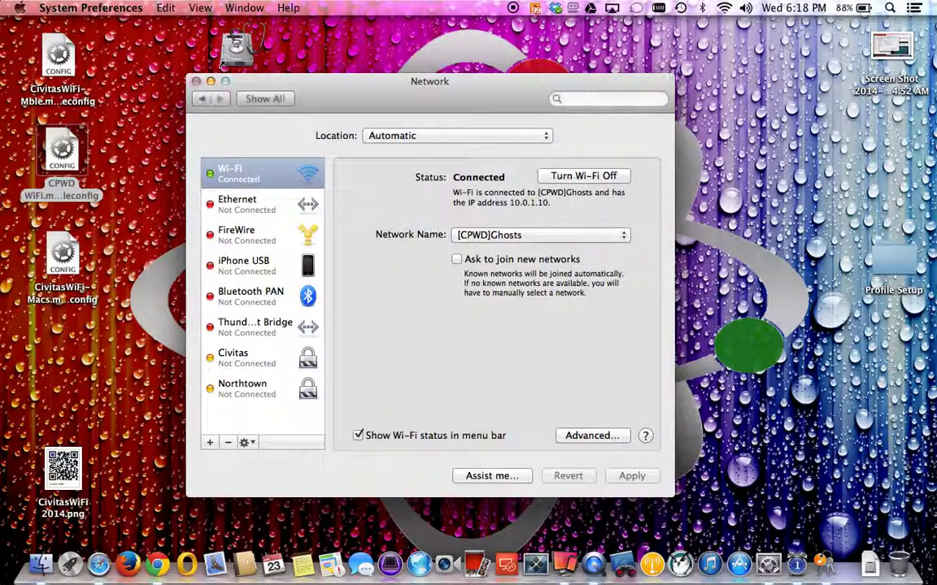
pyautogui.press('super+space')
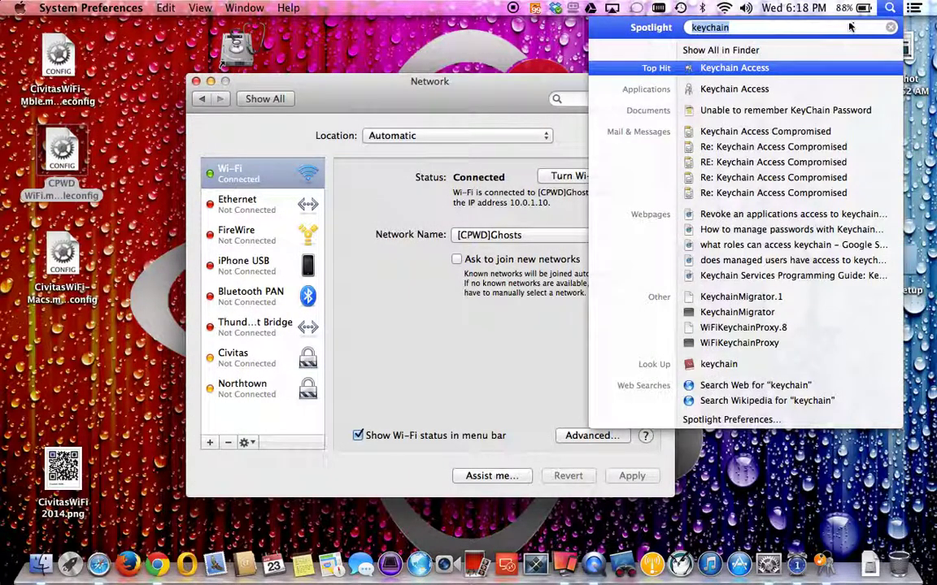
pyautogui.click(764, 69)
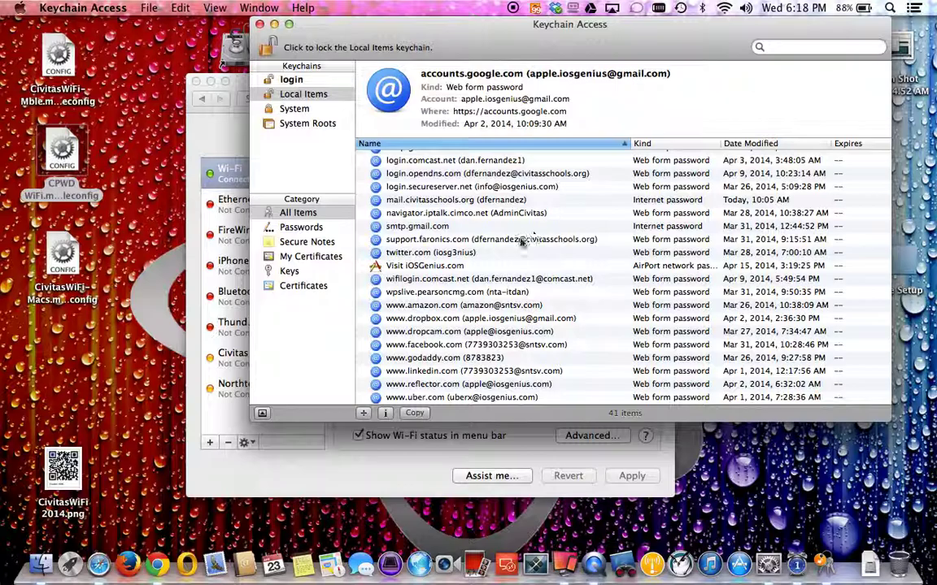
pyautogui.scroll(10, 462, 278)
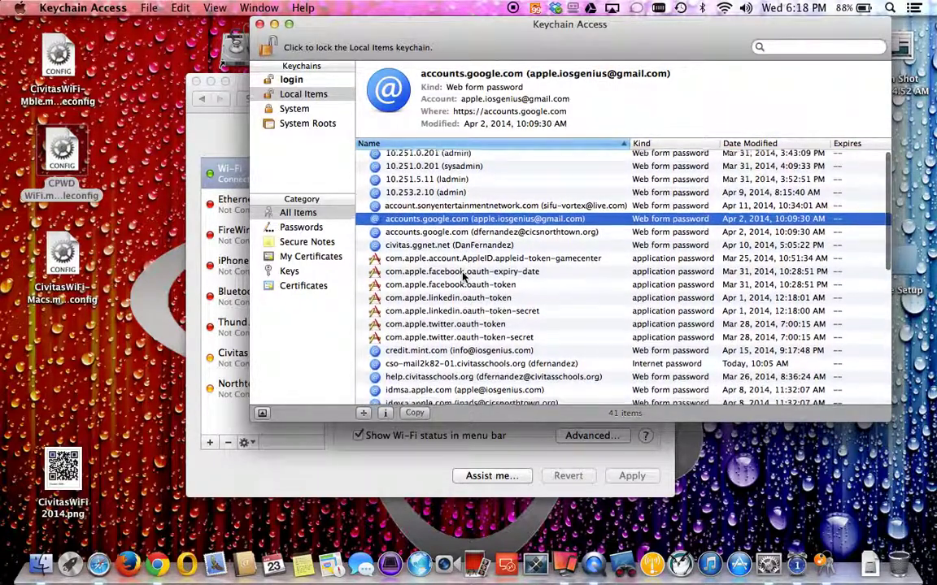
pyautogui.scroll(-4, 464, 276)
pyautogui.scroll(-8, 464, 278)
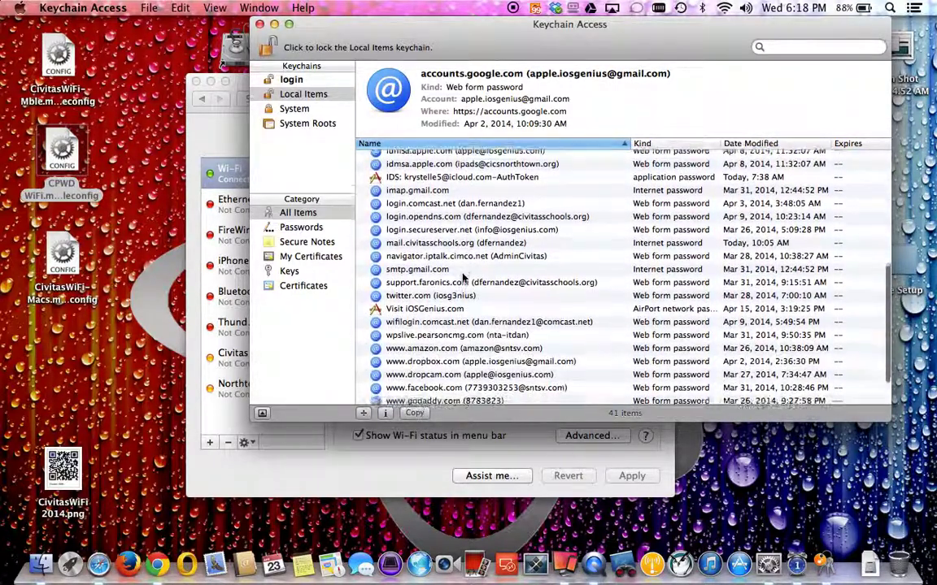
pyautogui.scroll(10, 464, 279)
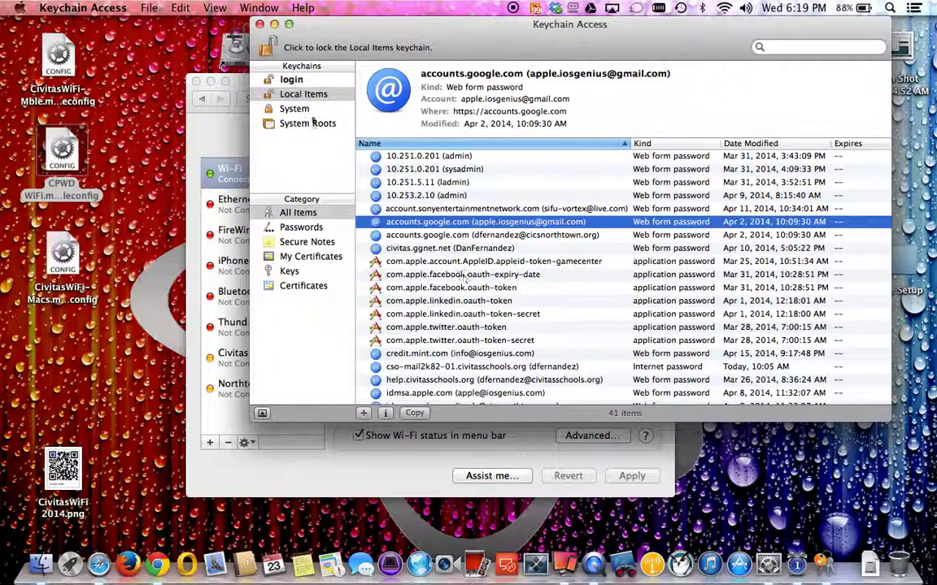
pyautogui.click(215, 132)
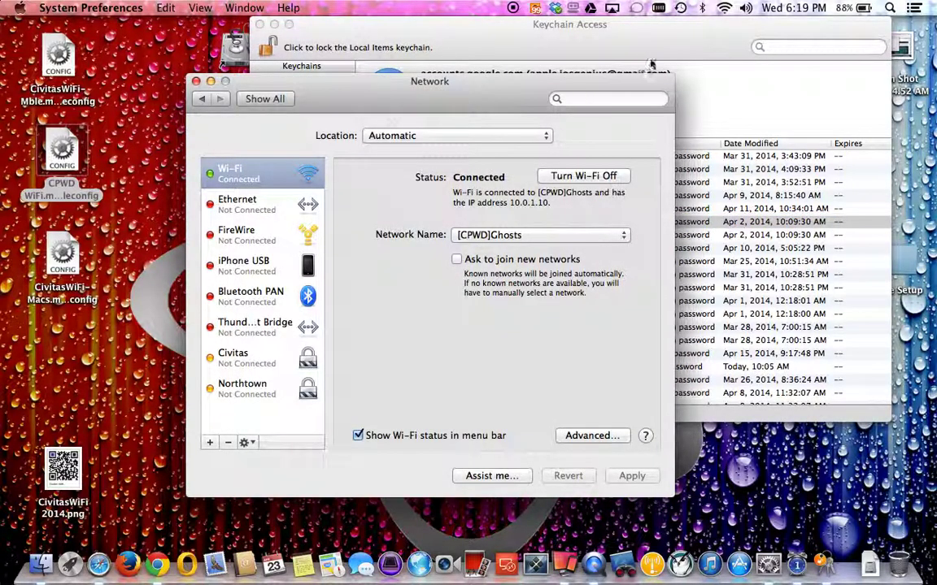
pyautogui.moveTo(513, 104); pyautogui.dragTo(461, 84)
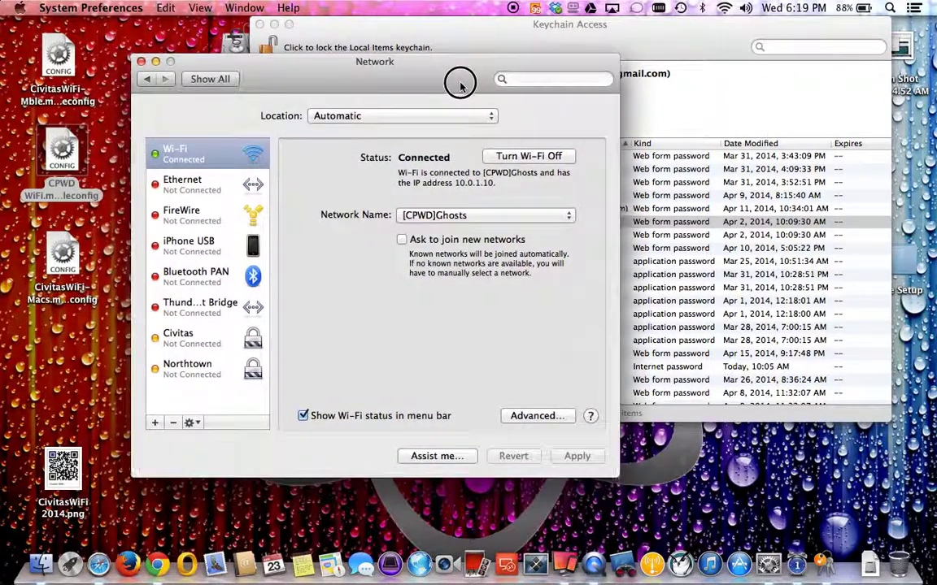
pyautogui.click(342, 41)
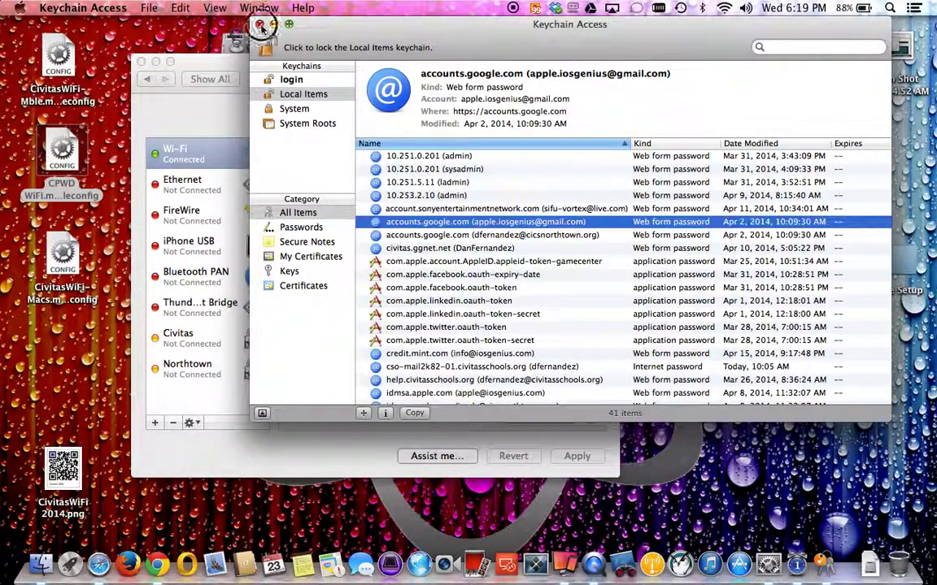
pyautogui.click(259, 23)
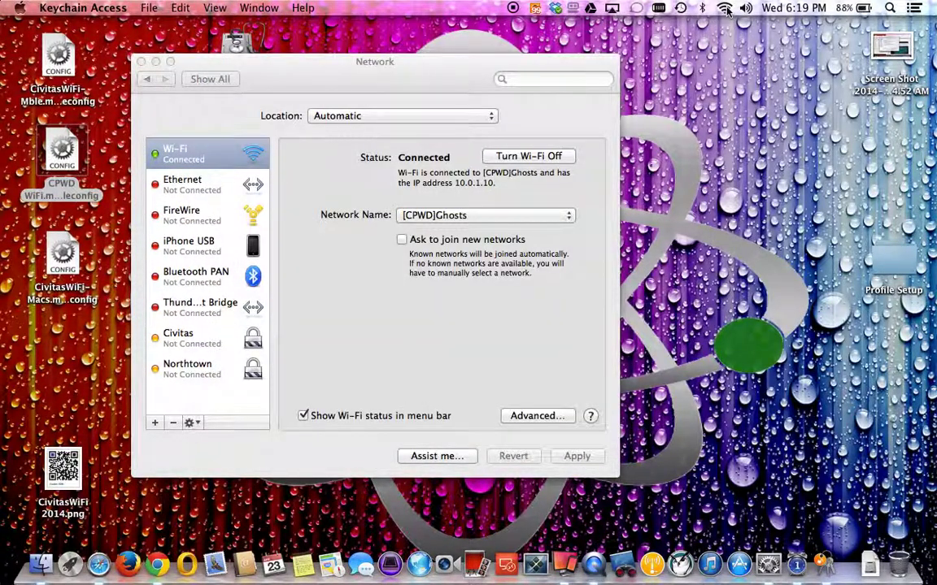
# Delete [CPWD]Ghosts from the Advanced preferred networks list, apply, and close the Network window.
pyautogui.click(539, 414)
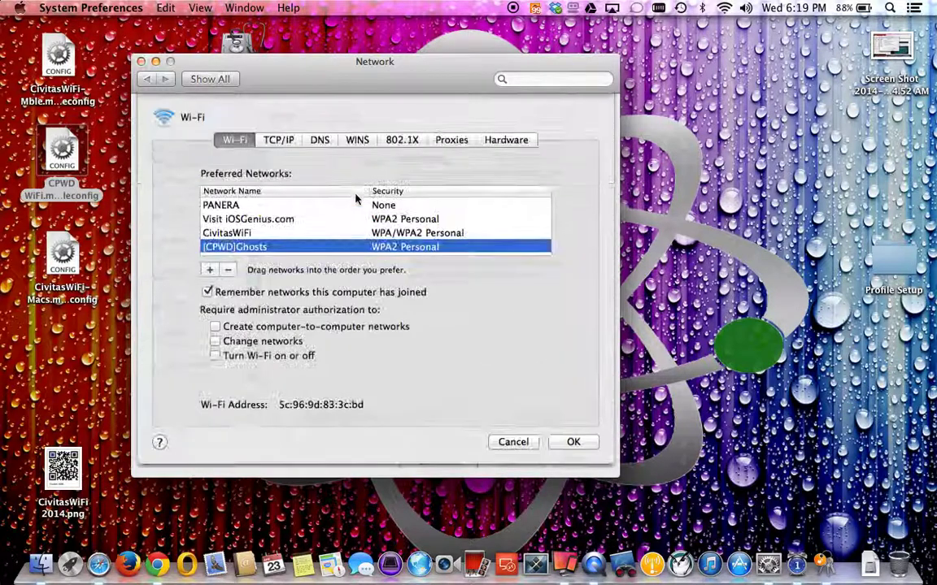
pyautogui.click(230, 270)
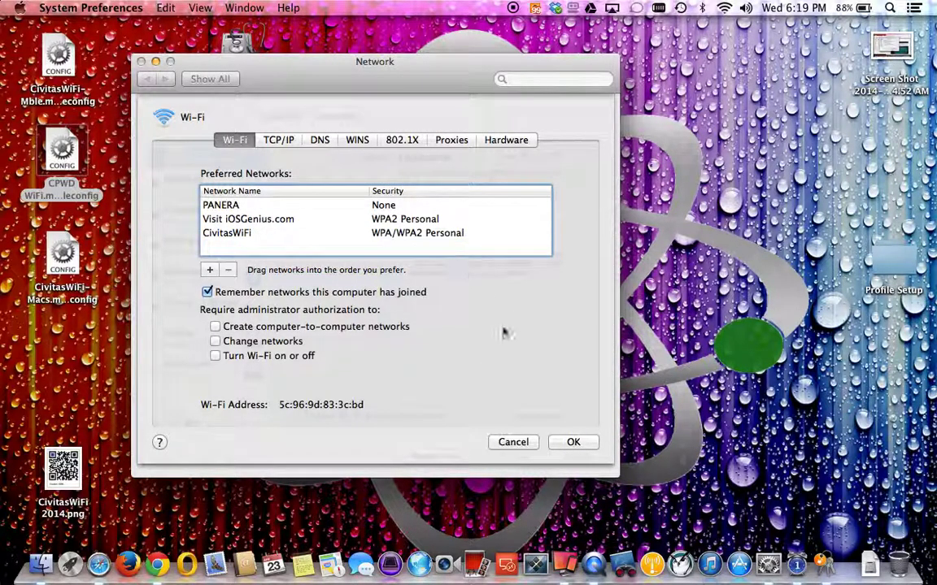
pyautogui.click(569, 442)
pyautogui.click(578, 455)
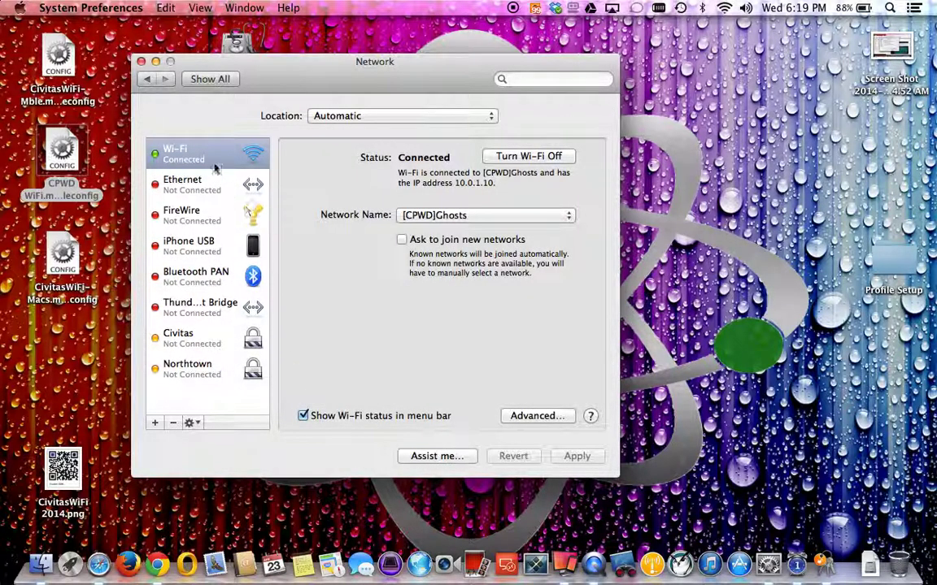
pyautogui.click(140, 61)
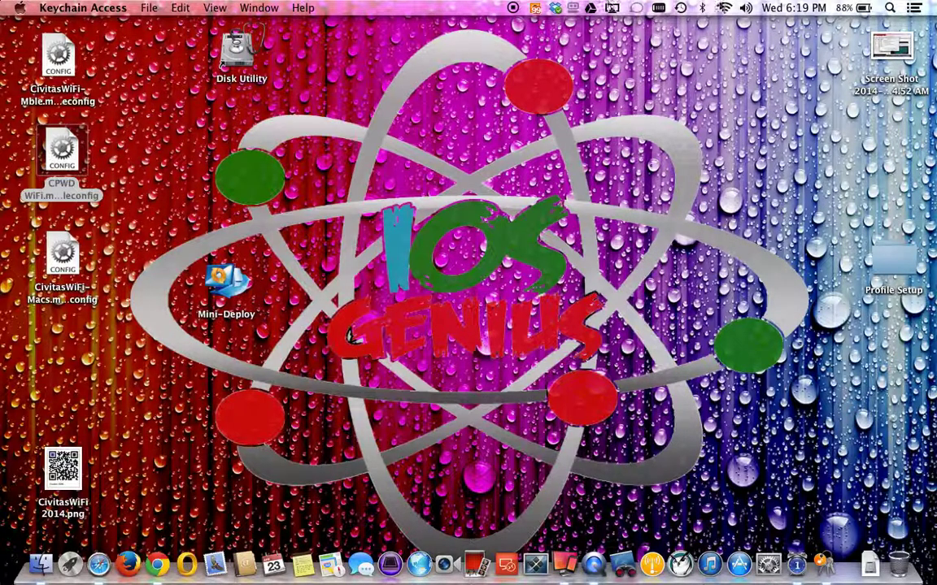
# Turn Wi-Fi off from the menu bar and reopen Network preferences.
pyautogui.click(724, 8)
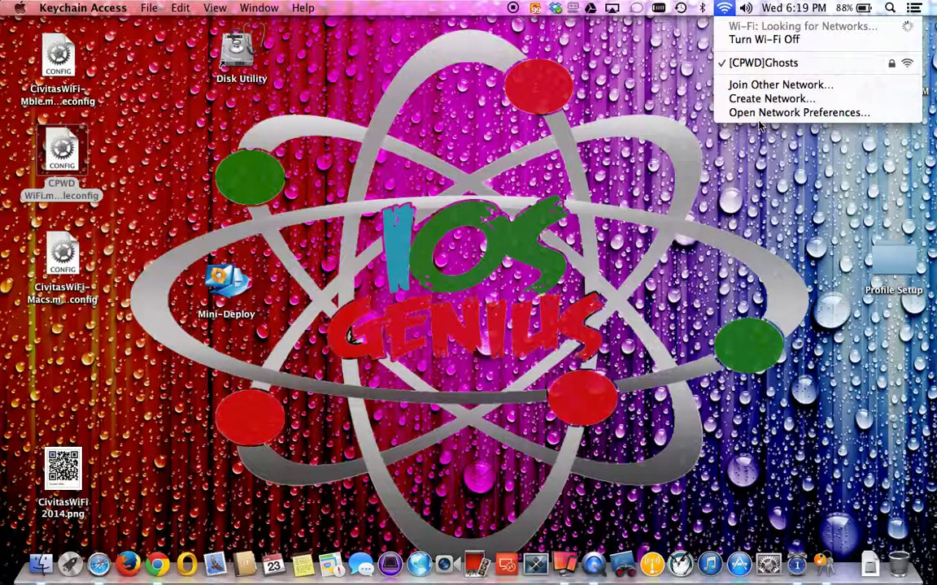
pyautogui.click(760, 39)
pyautogui.click(723, 7)
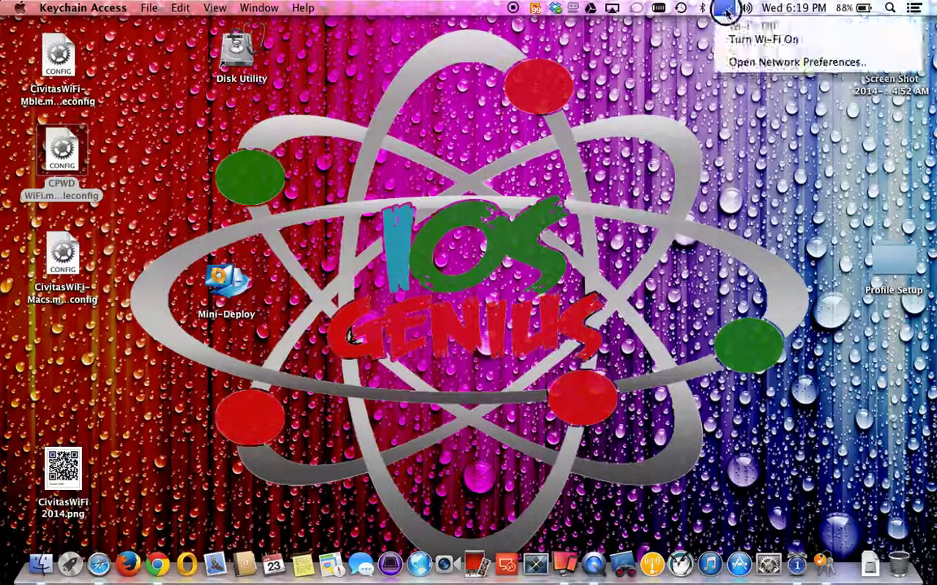
pyautogui.click(737, 63)
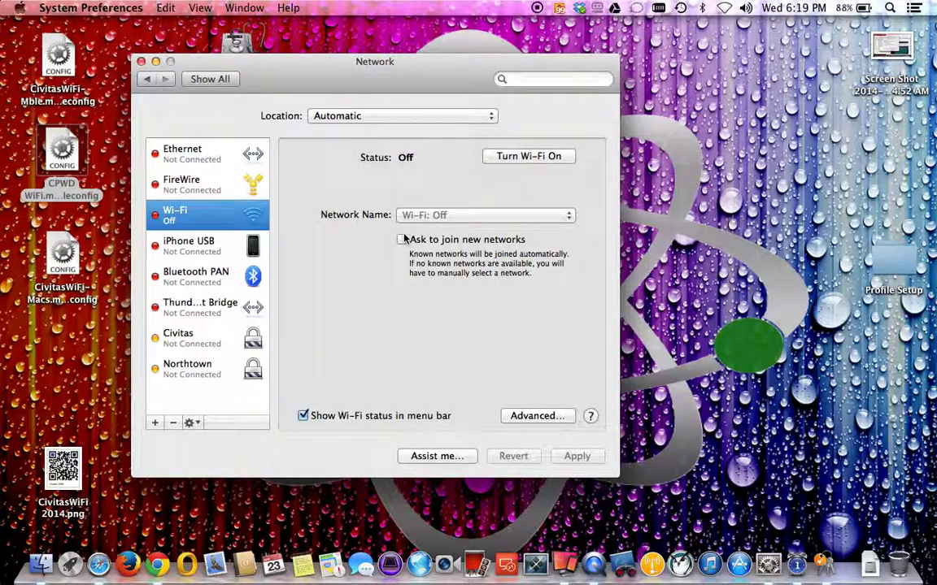
# Turn Wi-Fi back on in the Network pane and show the available networks list.
pyautogui.click(537, 415)
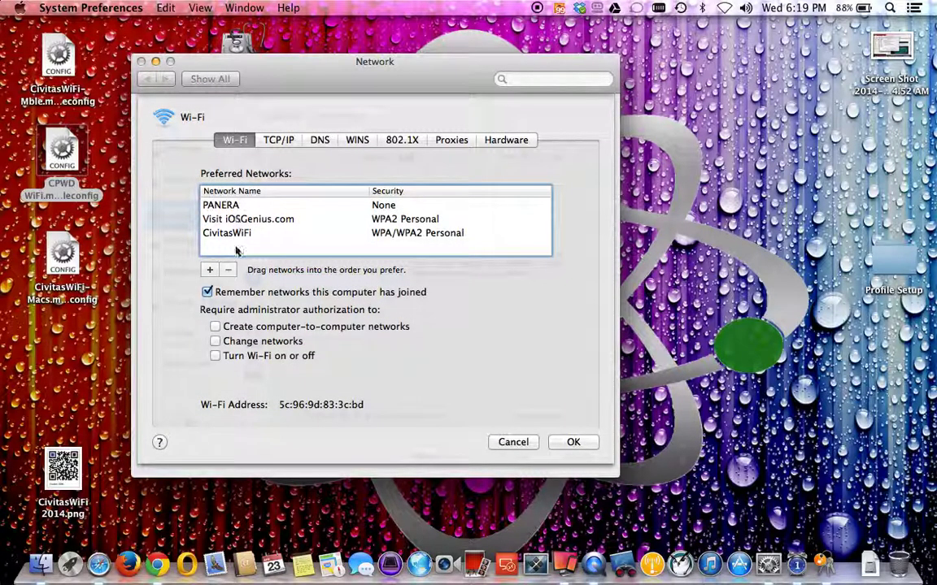
pyautogui.click(533, 442)
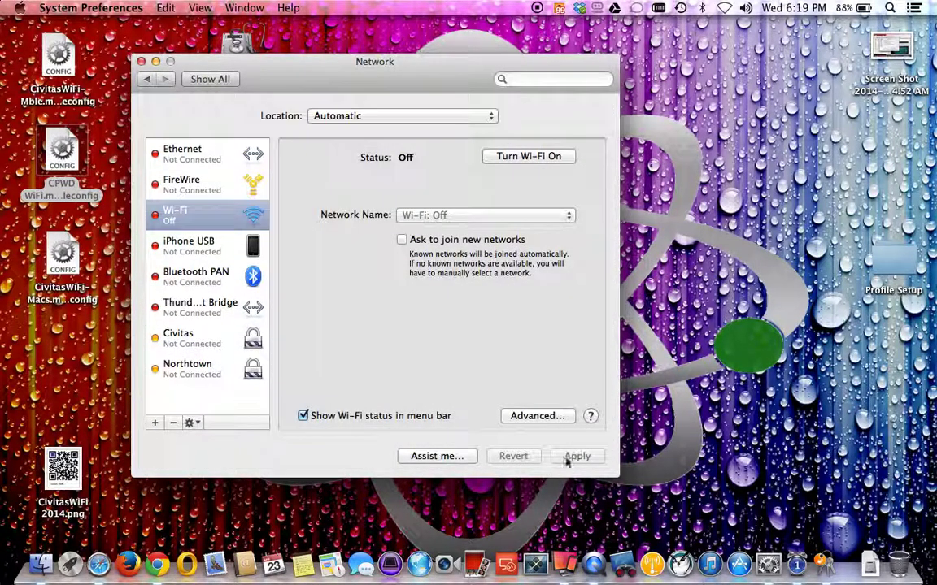
pyautogui.click(179, 211)
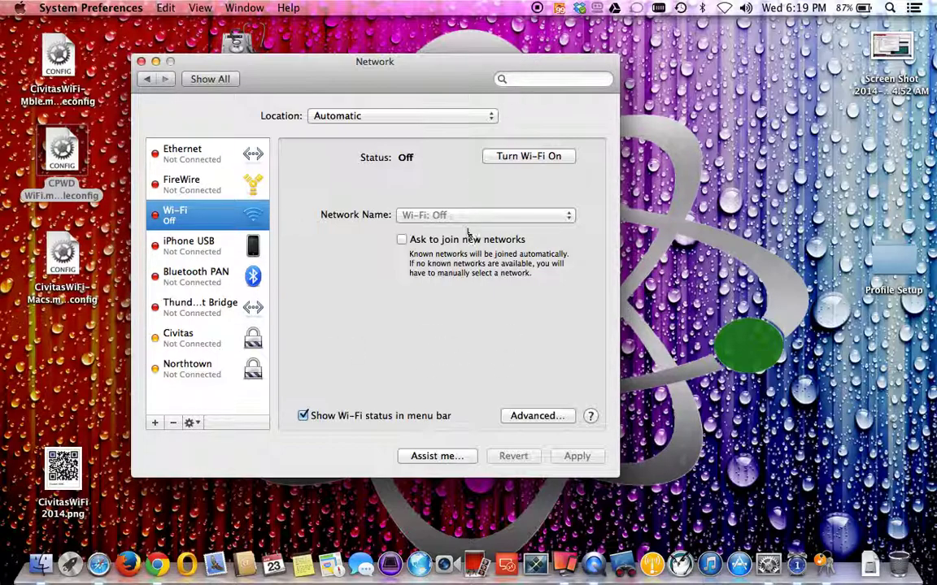
pyautogui.click(536, 158)
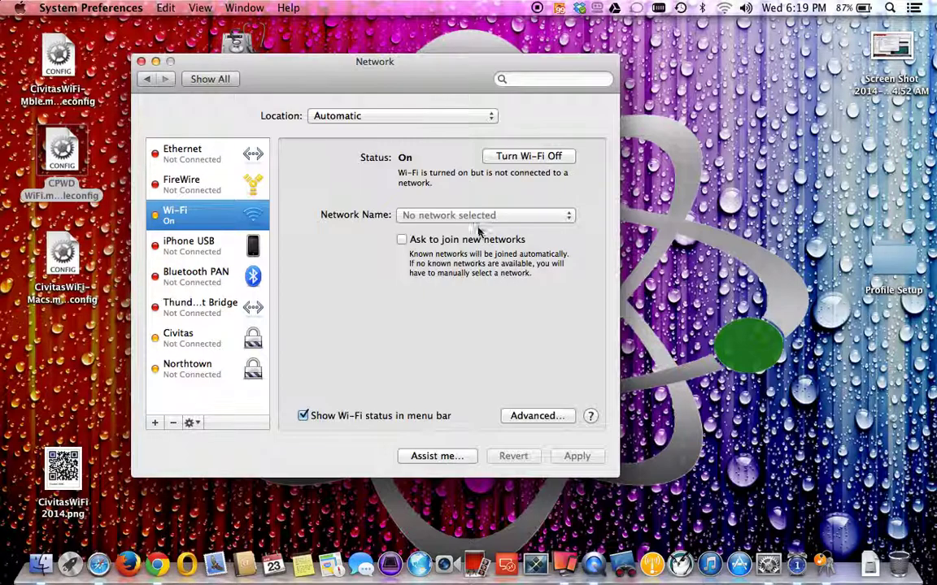
pyautogui.click(508, 217)
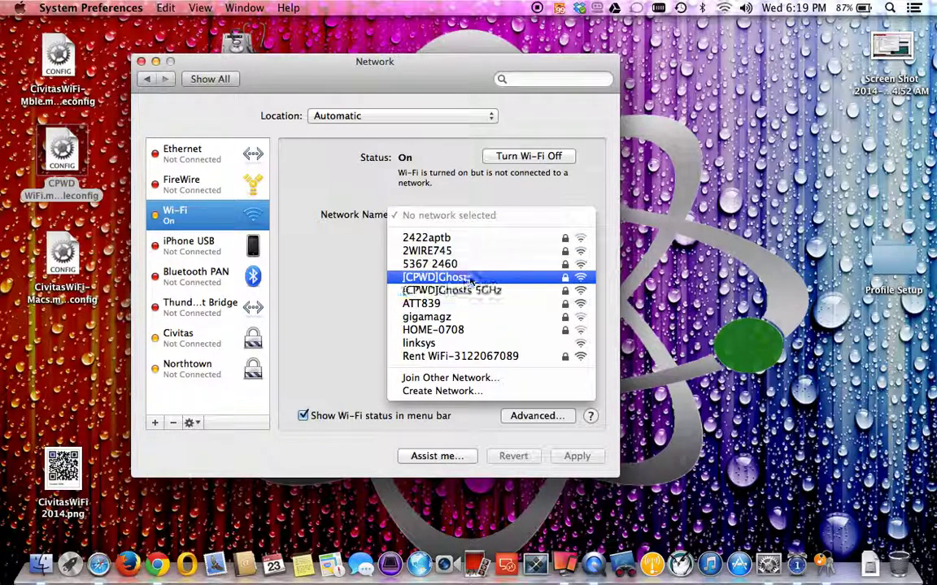
# Join [CPWD]Ghosts by entering its WPA2 password with Show password checked.
pyautogui.click(468, 278)
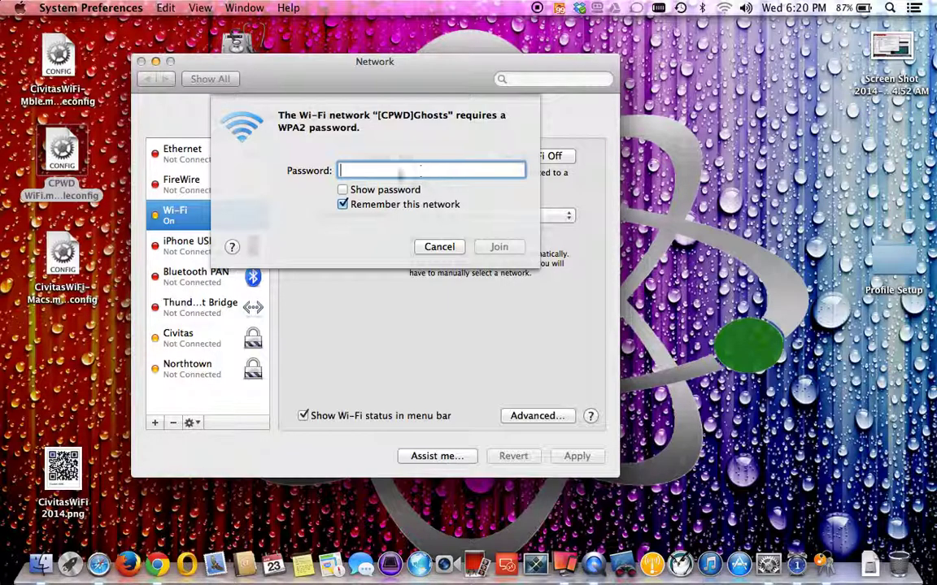
pyautogui.click(343, 189)
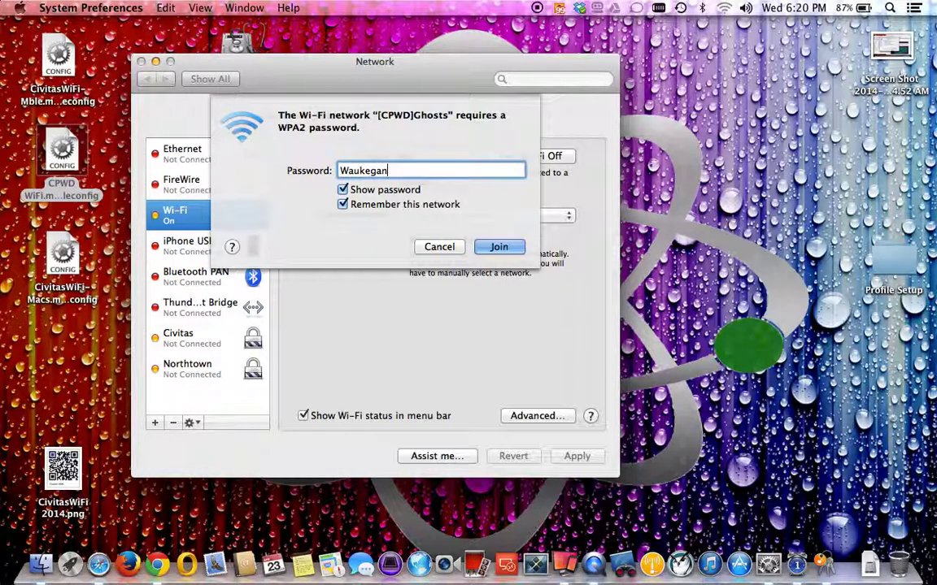
pyautogui.click(499, 247)
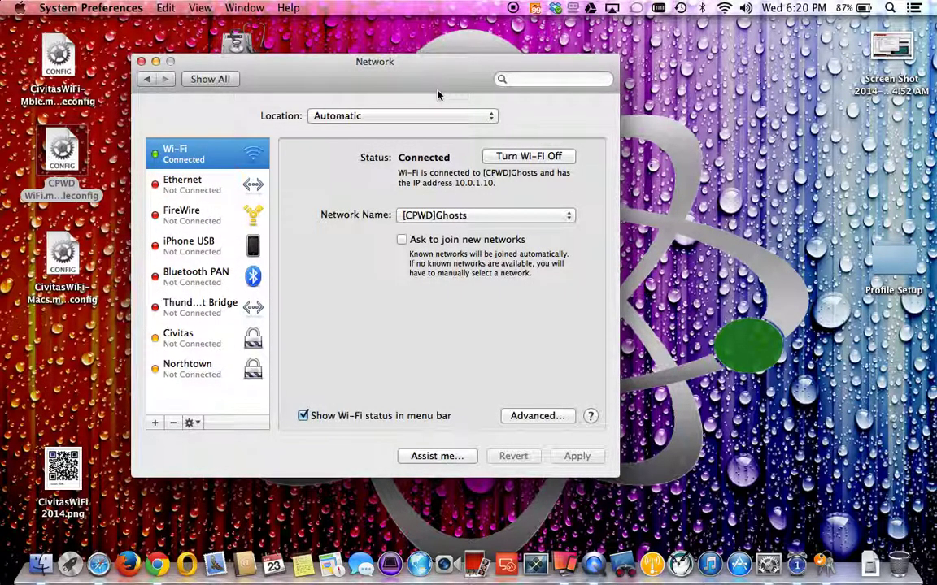
pyautogui.click(157, 566)
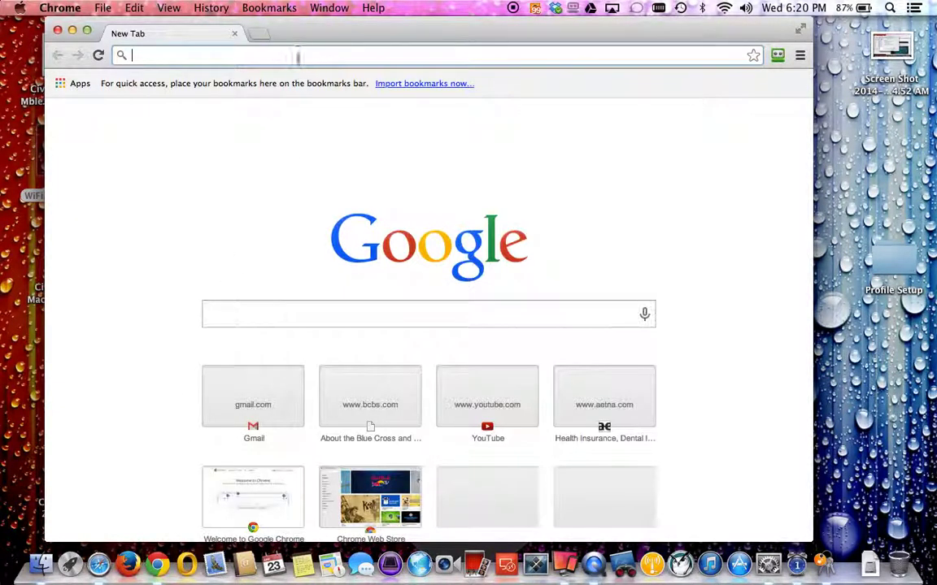
# Load apple.com in Chrome to verify the connection, then close the browser window.
pyautogui.write('yah')
pyautogui.press('BackSpace')
pyautogui.press('BackSpace')
pyautogui.press('BackSpace')
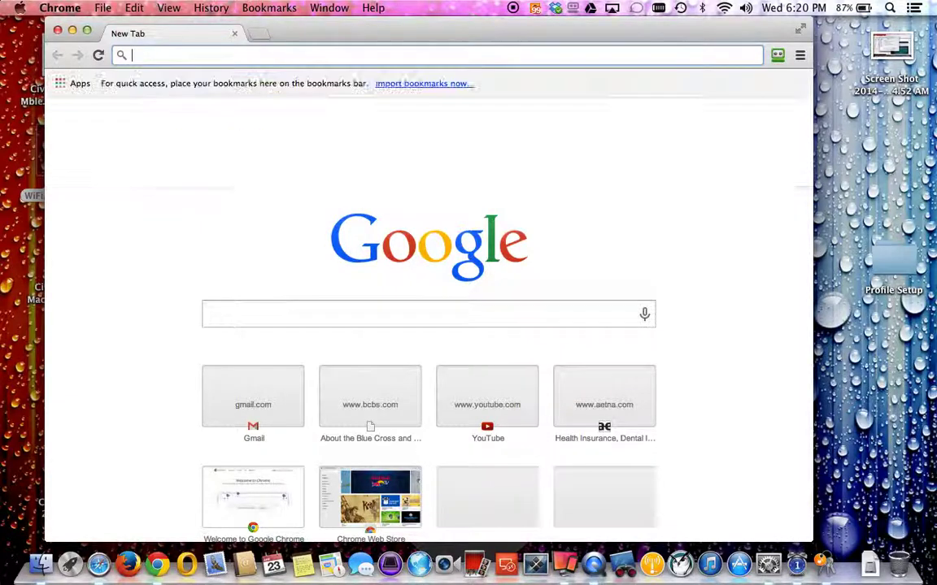
pyautogui.write('i')
pyautogui.press('BackSpace')
pyautogui.write('apple')
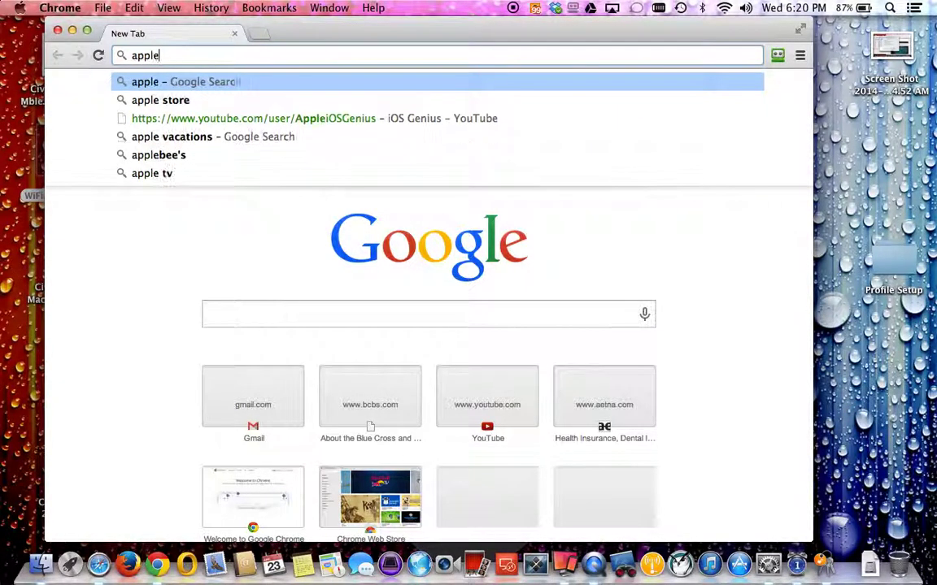
pyautogui.write('.com')
pyautogui.press('Return')
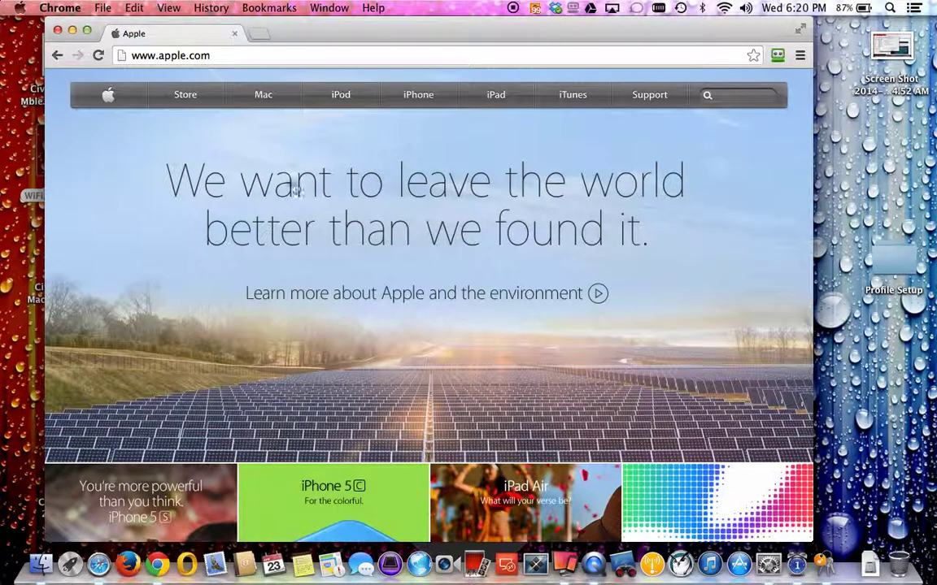
pyautogui.click(58, 30)
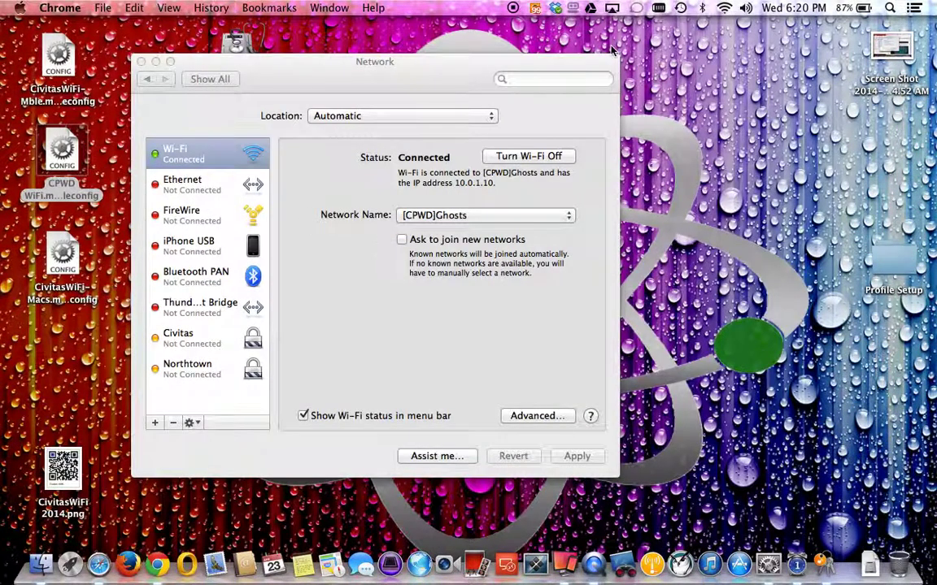
# Launch Keychain Access via a Spotlight search for 'keychain' and open the [CPWD]Ghosts AirPort entry.
pyautogui.click(890, 7)
pyautogui.write('keychain')
pyautogui.click(766, 72)
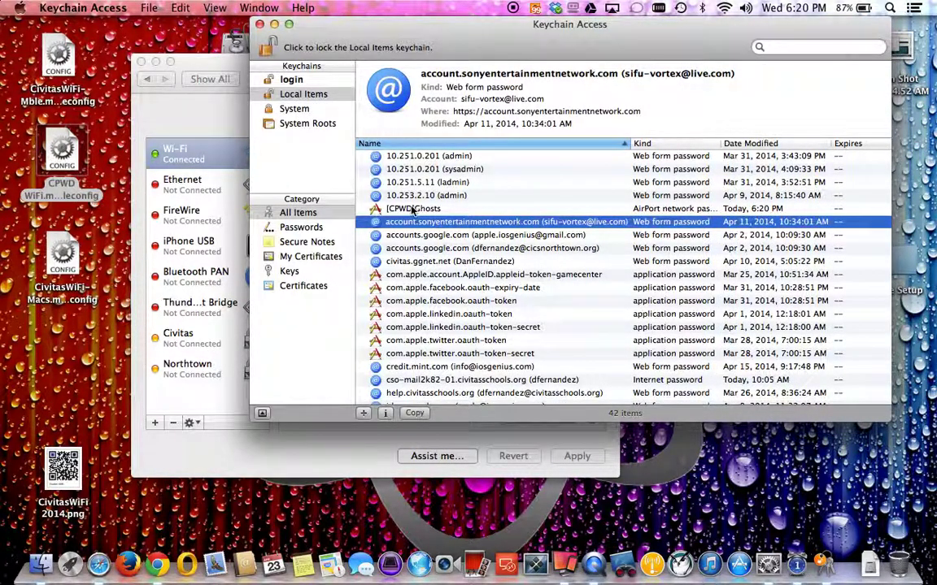
pyautogui.click(411, 195)
pyautogui.click(414, 208)
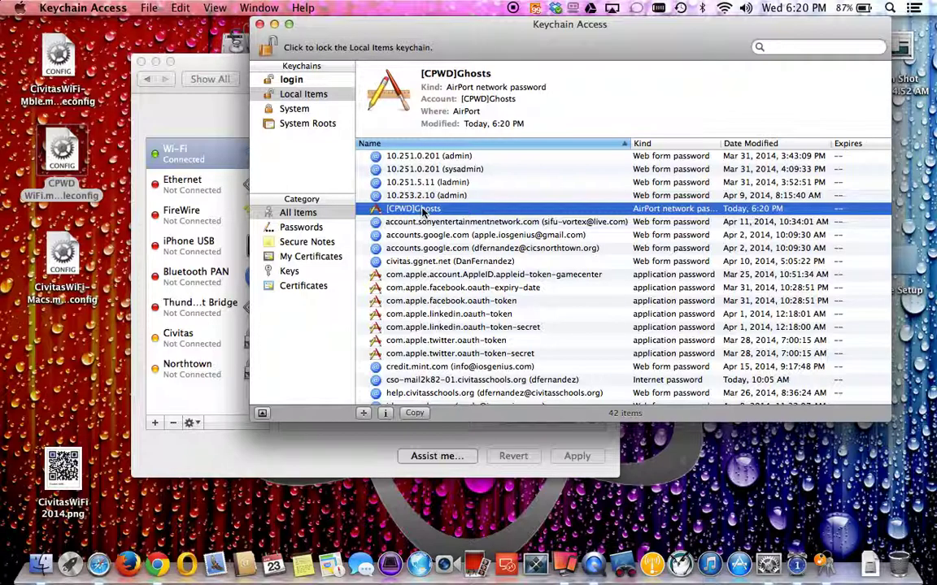
pyautogui.doubleClick(422, 210)
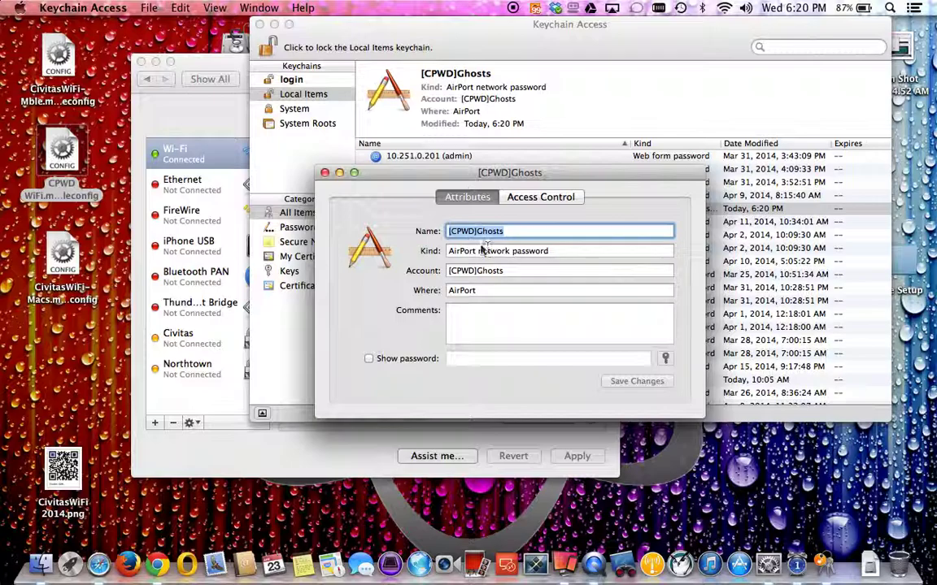
# Reveal the saved [CPWD]Ghosts password by entering the keychain password, then close the entry window.
pyautogui.click(543, 233)
pyautogui.press('Tab')
pyautogui.press('Tab')
pyautogui.press('Tab')
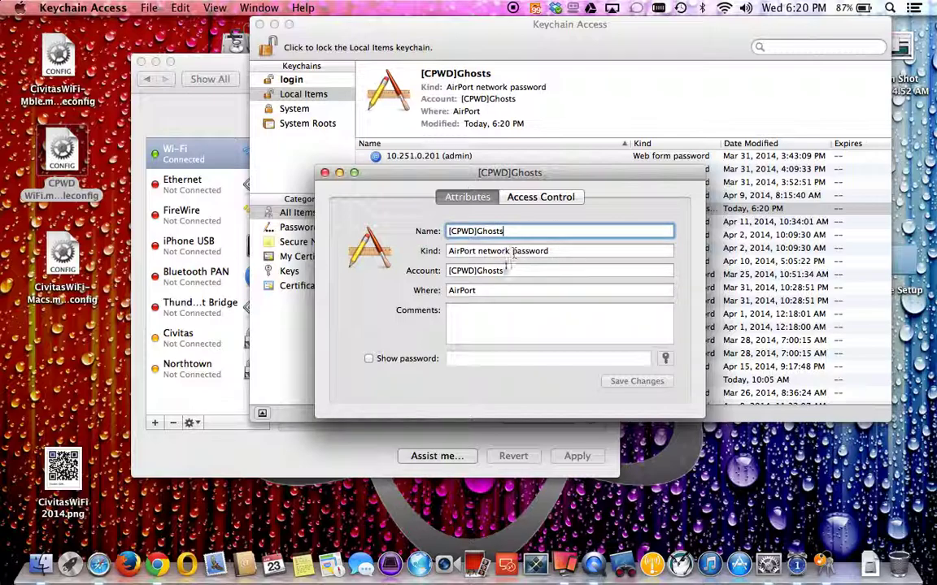
pyautogui.click(369, 358)
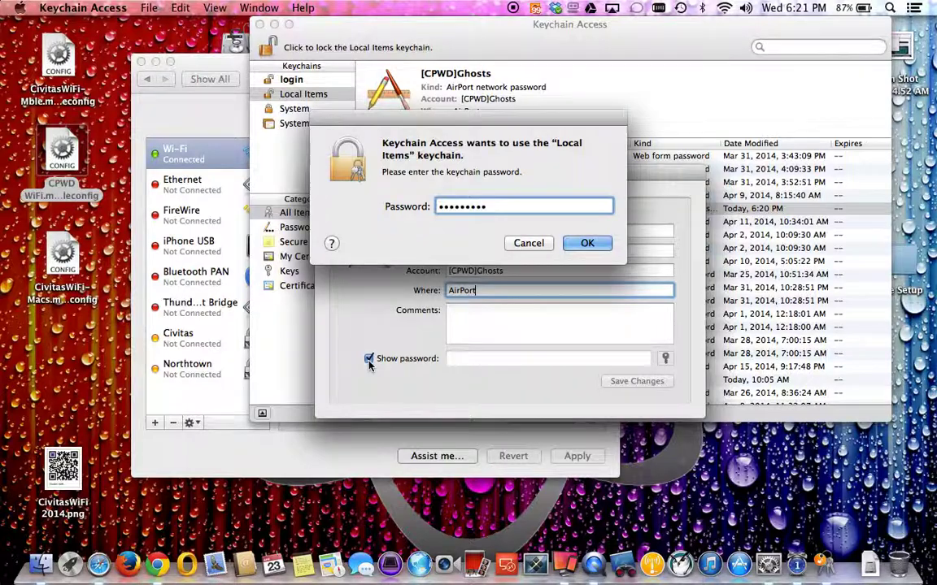
pyautogui.press('Return')
pyautogui.click(526, 358)
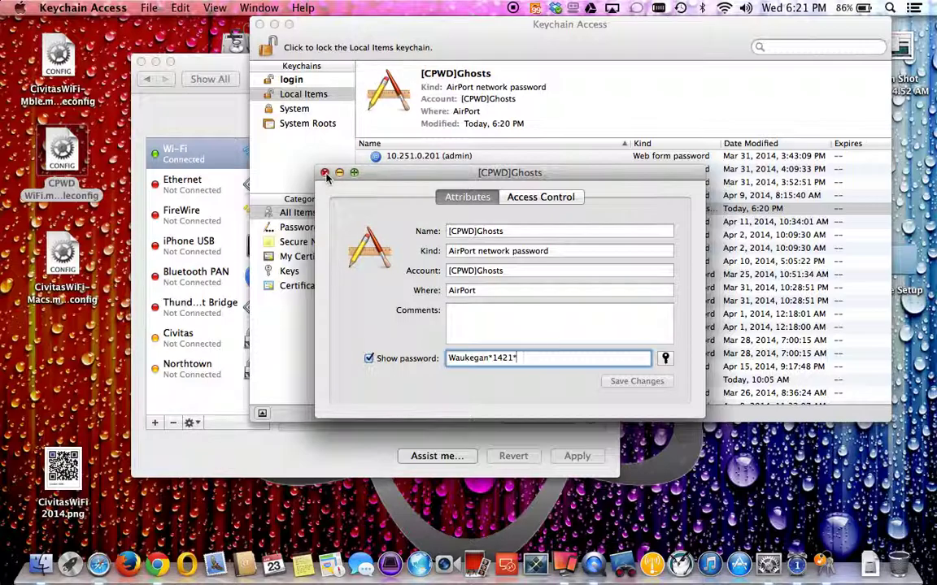
pyautogui.click(324, 173)
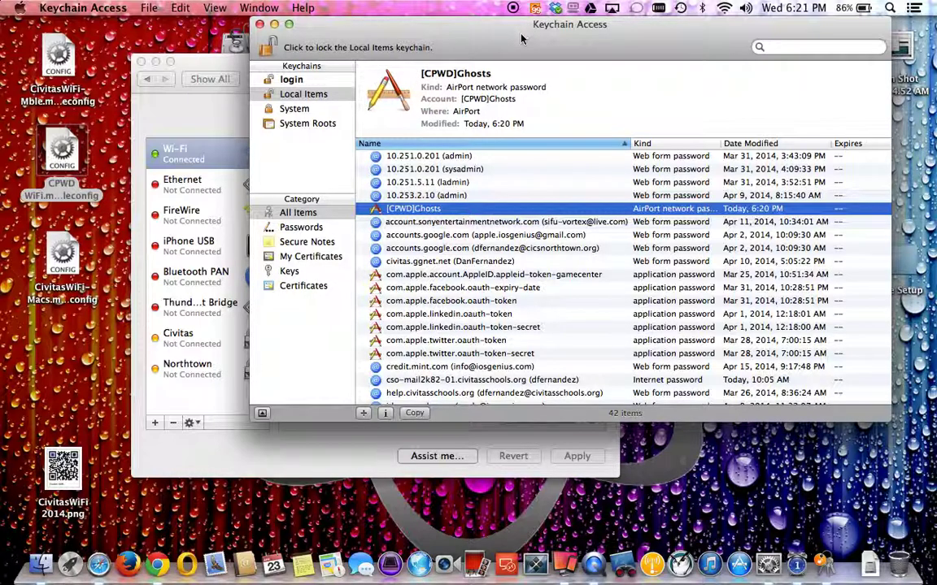
# Select the Macs, CPWD and mobile Wi-Fi config files on the desktop in turn.
pyautogui.click(69, 149)
pyautogui.click(58, 244)
pyautogui.click(56, 145)
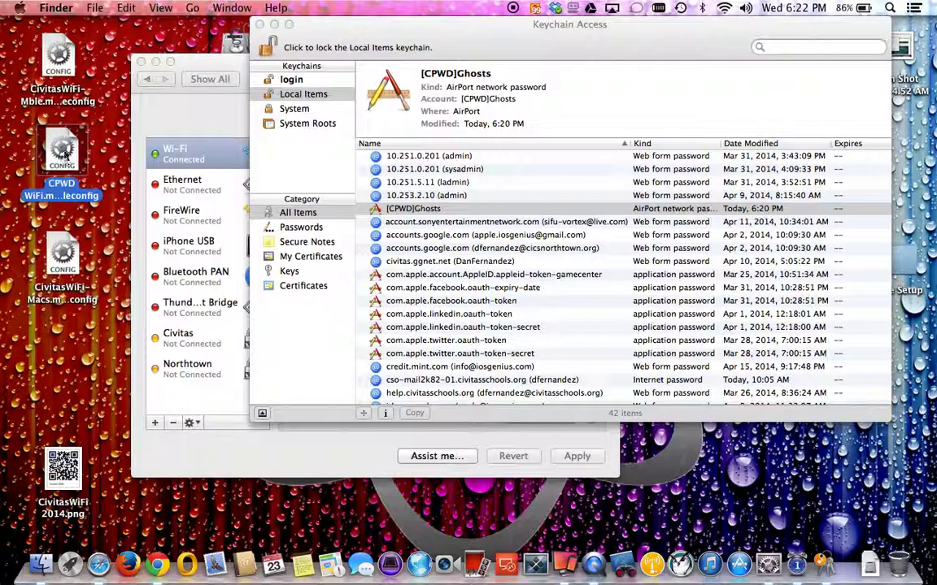
pyautogui.click(64, 54)
pyautogui.click(58, 149)
pyautogui.click(61, 53)
pyautogui.click(59, 149)
pyautogui.click(61, 259)
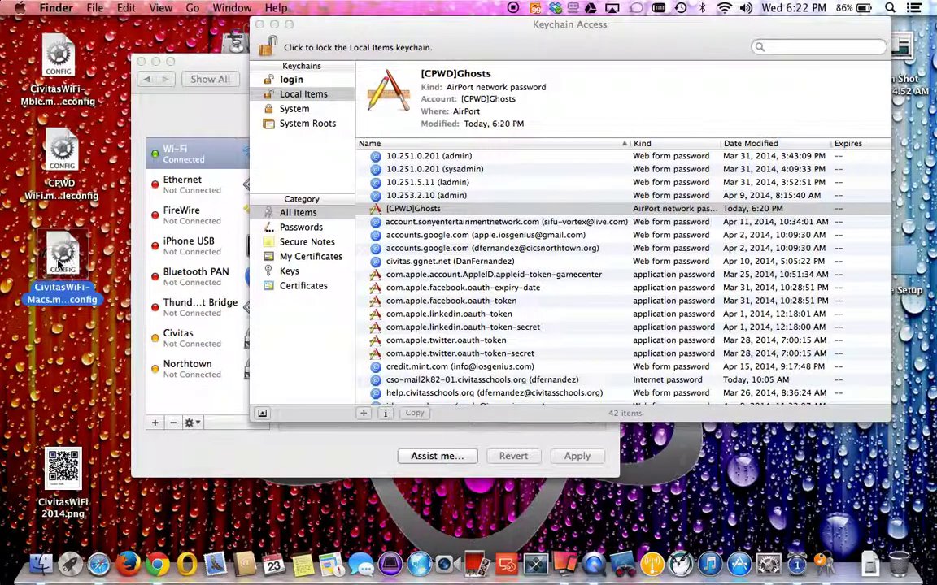
pyautogui.click(56, 159)
pyautogui.click(58, 54)
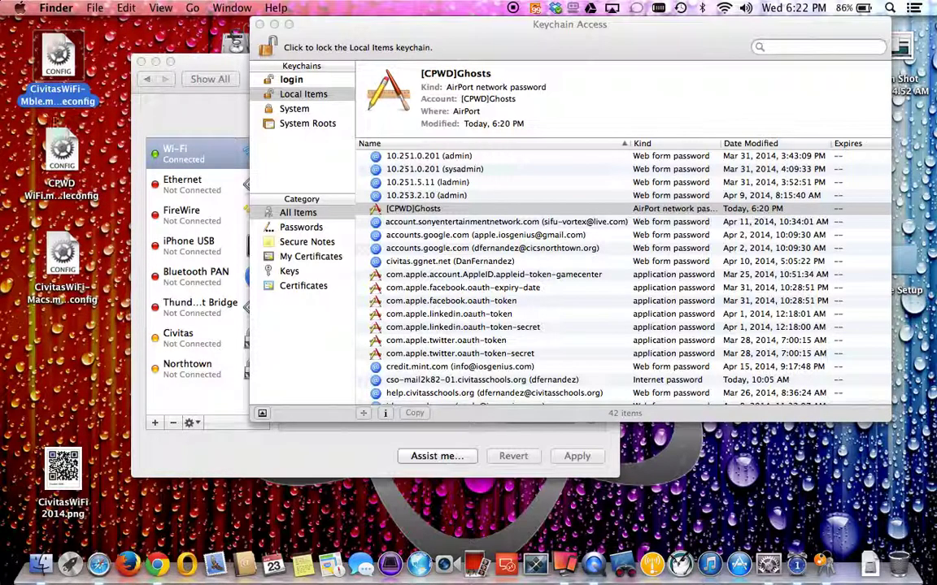
pyautogui.click(56, 156)
pyautogui.click(59, 261)
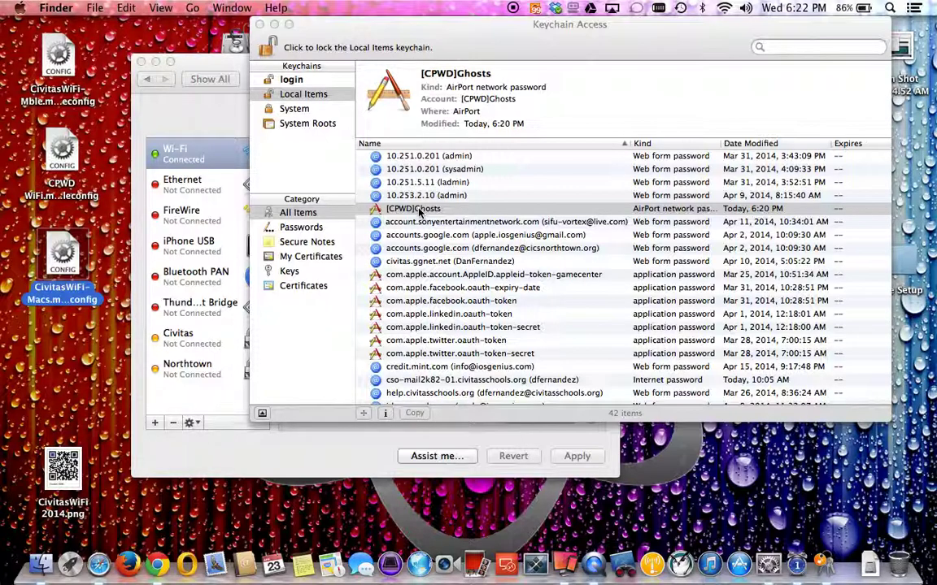
# Close Keychain Access and bring the Network preferences window to the front.
pyautogui.click(447, 45)
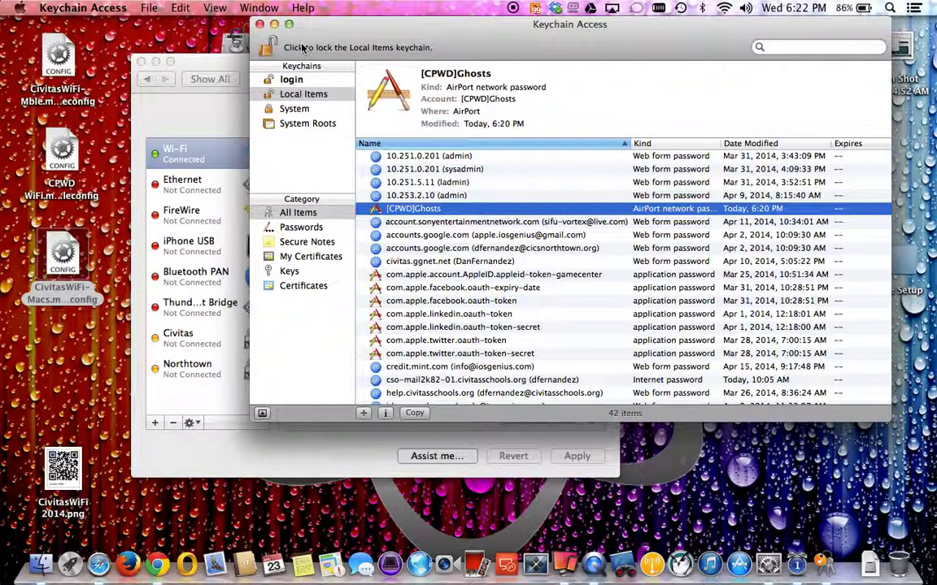
pyautogui.click(259, 25)
pyautogui.click(407, 69)
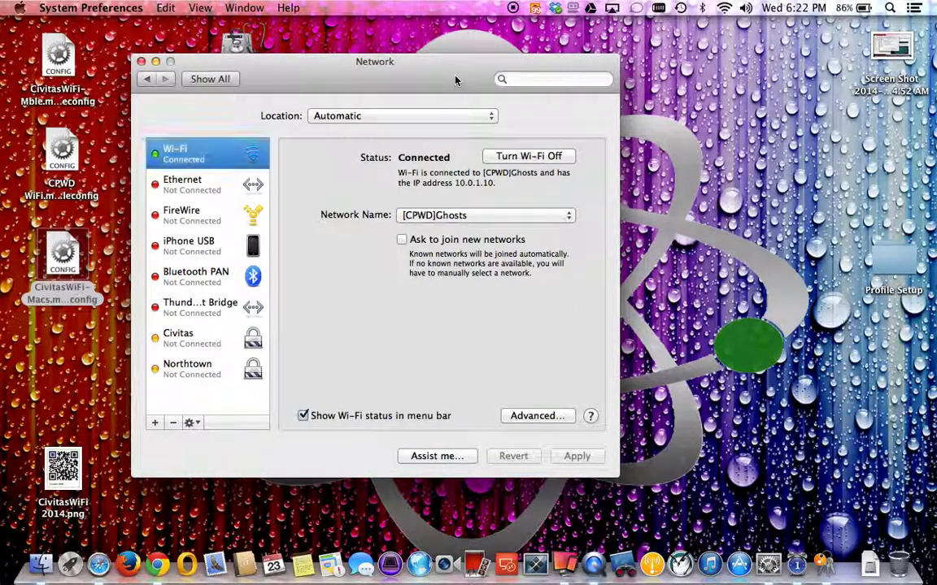